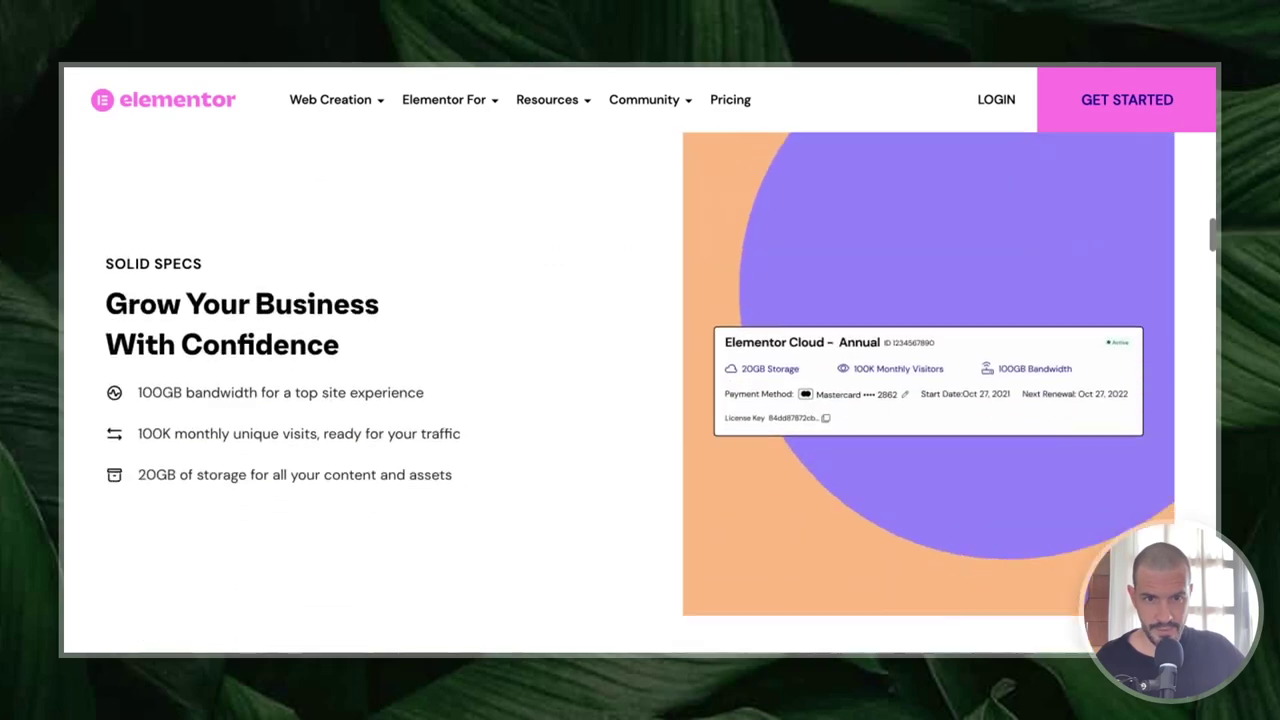
- Open the Pricing page and scroll down to the Elementor Cloud Website plan card
{"action": "scroll", "coordinate": [731, 352], "scroll_direction": "up", "scroll_amount": 20}
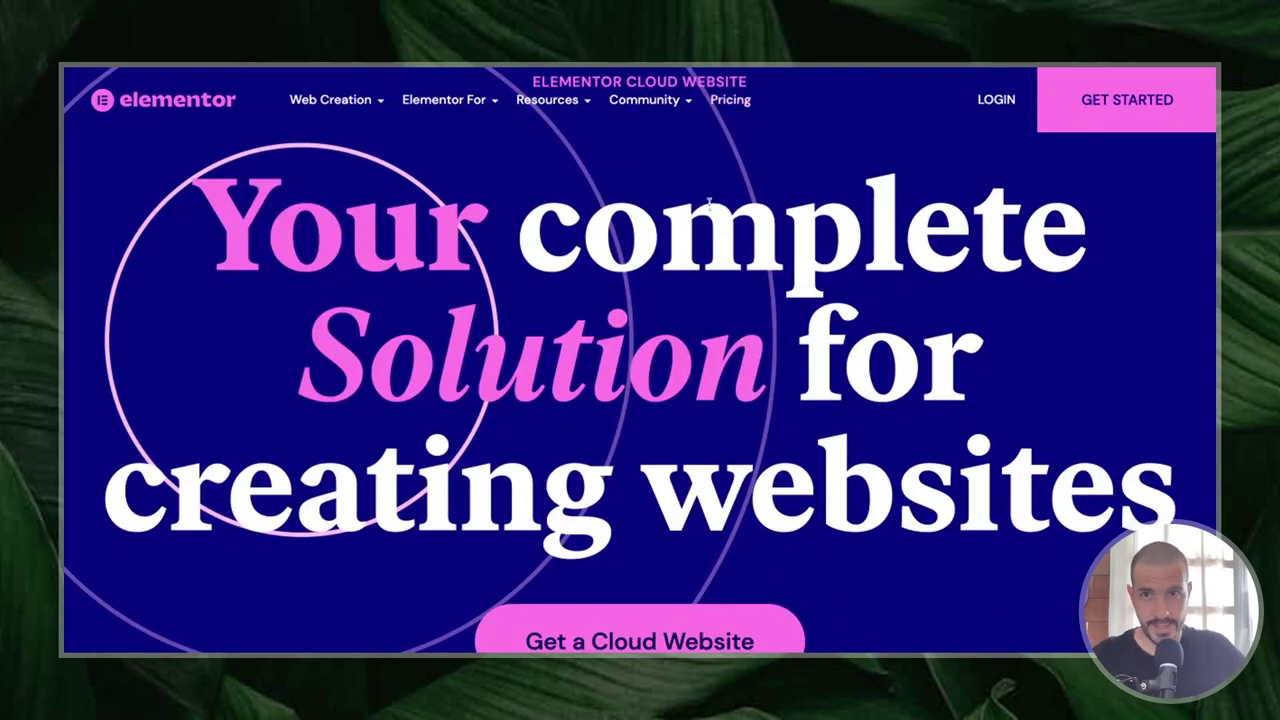
{"action": "left_click", "coordinate": [737, 101]}
{"action": "scroll", "coordinate": [627, 323], "scroll_direction": "down", "scroll_amount": 2}
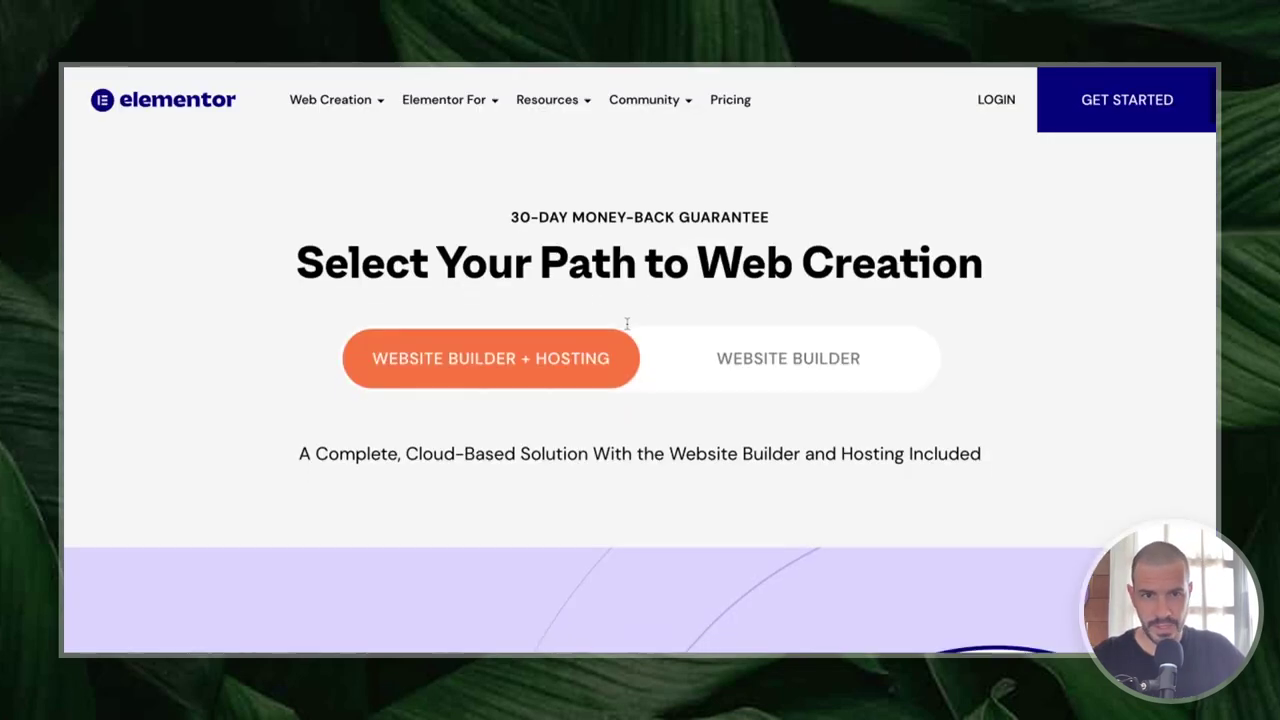
{"action": "scroll", "coordinate": [627, 323], "scroll_direction": "down", "scroll_amount": 5}
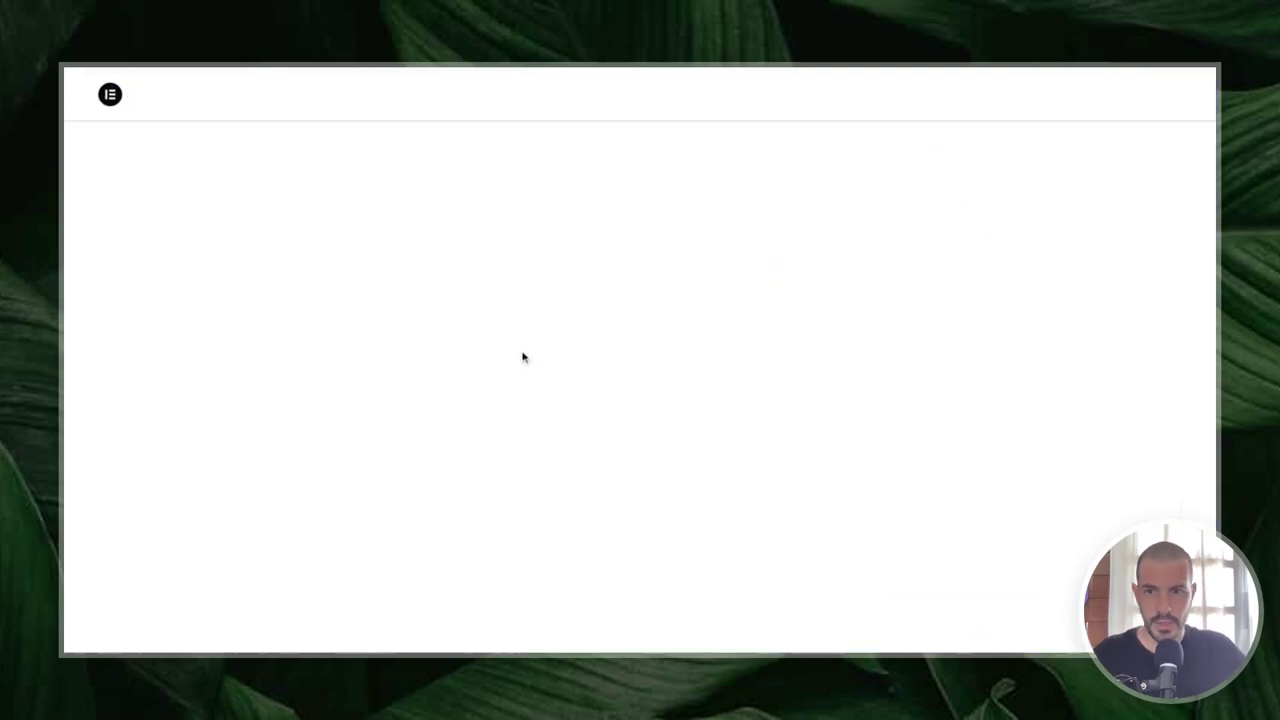
{"action": "scroll", "coordinate": [430, 378], "scroll_direction": "down", "scroll_amount": 2}
{"action": "scroll", "coordinate": [430, 378], "scroll_direction": "down", "scroll_amount": 3}
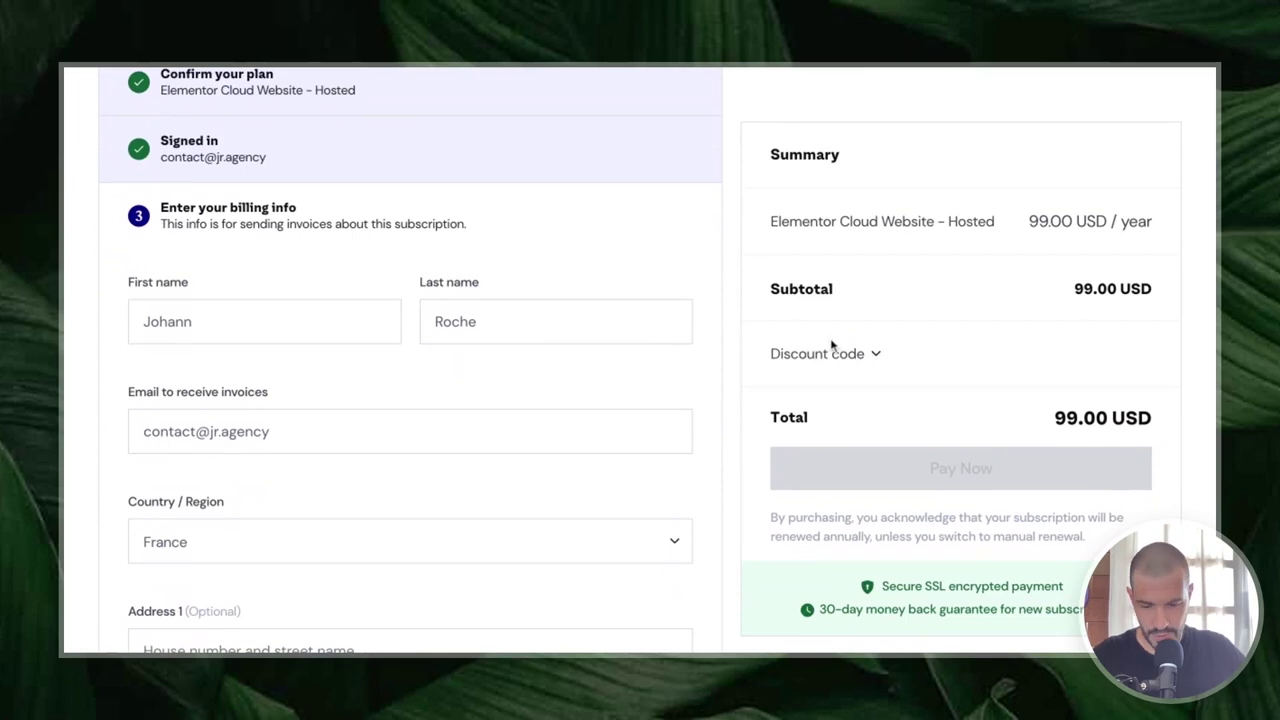
- Paste the discount coupon code and apply it, bringing the total to 0.00 USD
{"action": "left_click", "coordinate": [858, 354]}
{"action": "left_click", "coordinate": [835, 380]}
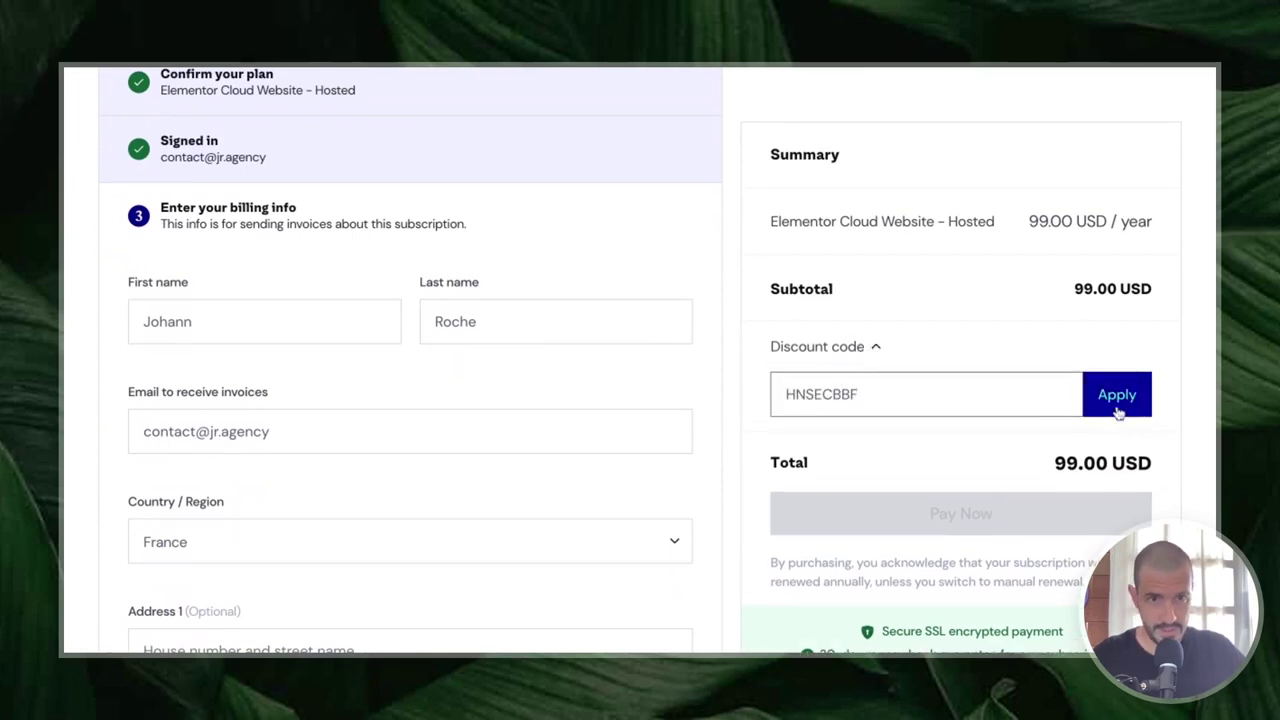
{"action": "left_click", "coordinate": [1118, 403]}
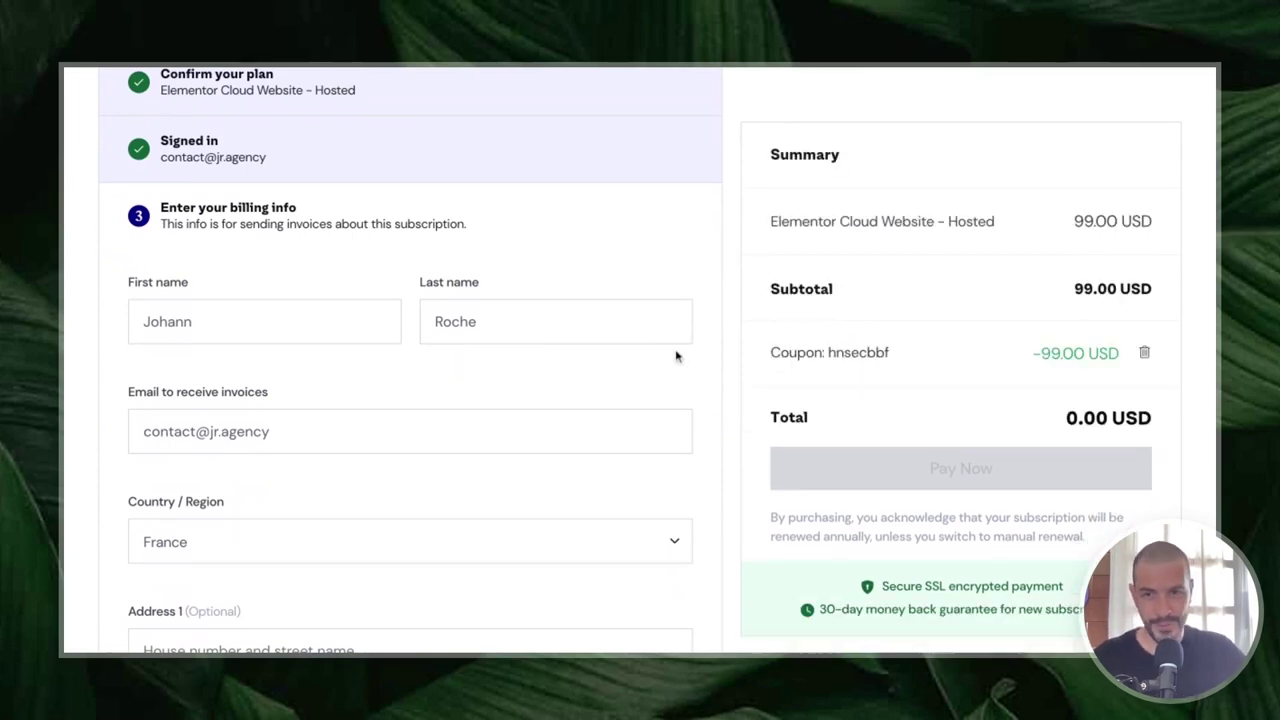
- Confirm the billing information and pay for the 0.00 USD order
{"action": "scroll", "coordinate": [514, 400], "scroll_direction": "down", "scroll_amount": 4}
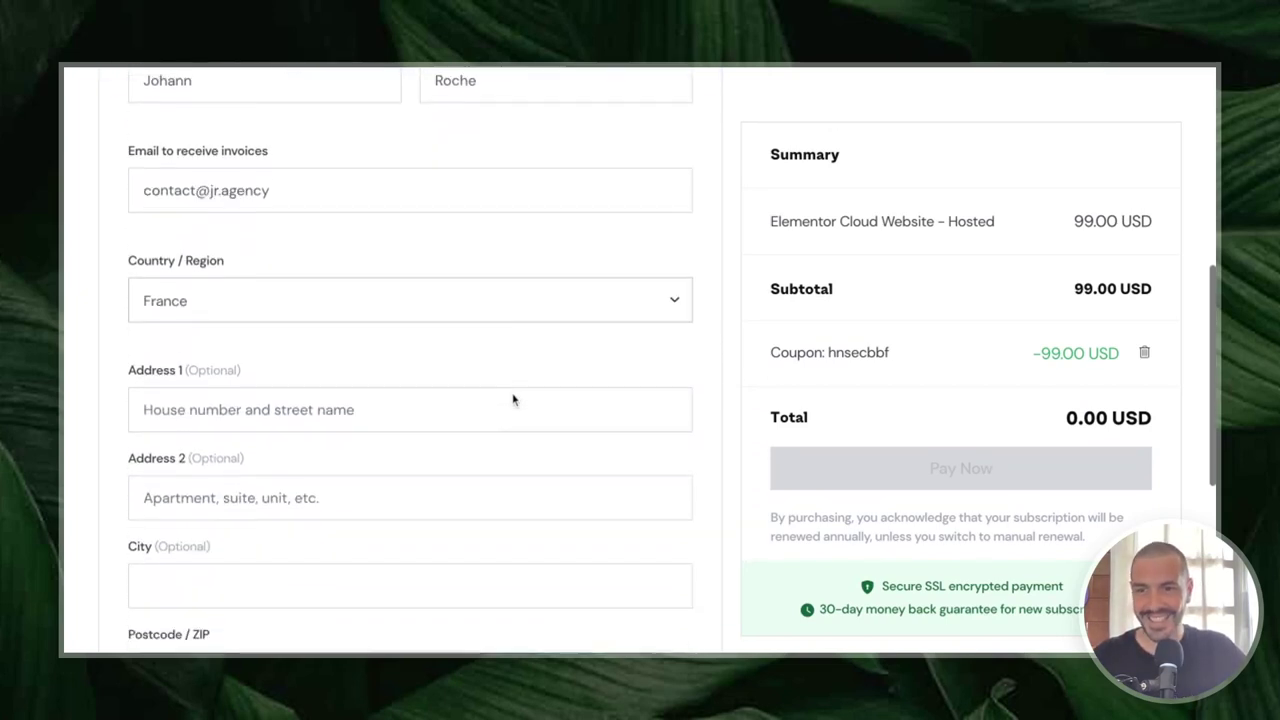
{"action": "scroll", "coordinate": [514, 400], "scroll_direction": "down", "scroll_amount": 2}
{"action": "scroll", "coordinate": [428, 449], "scroll_direction": "down", "scroll_amount": 2}
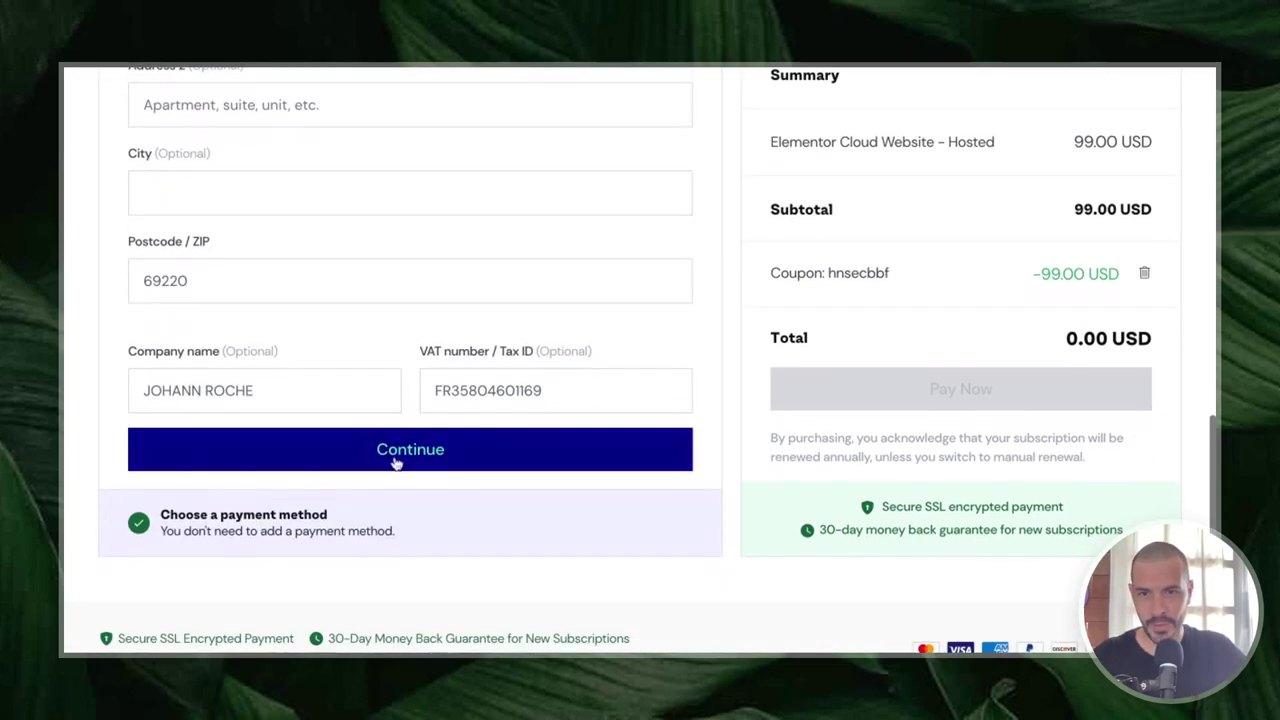
{"action": "left_click", "coordinate": [426, 447]}
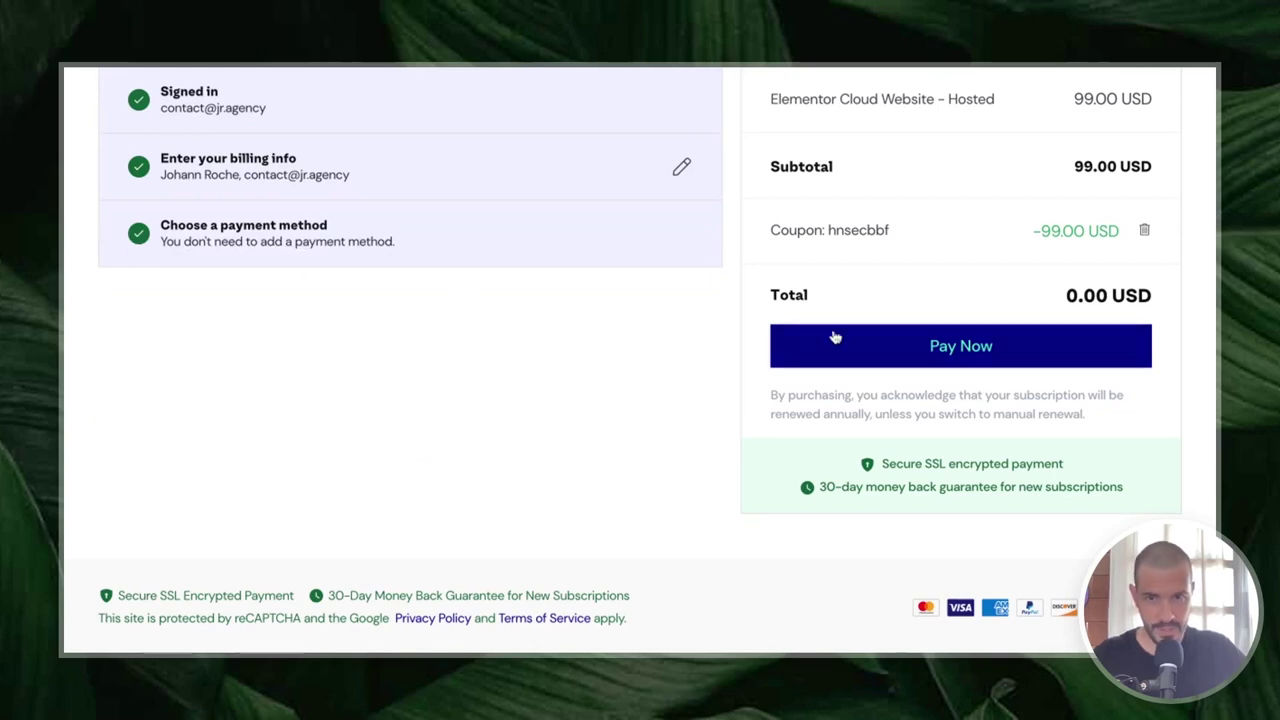
{"action": "left_click", "coordinate": [944, 350]}
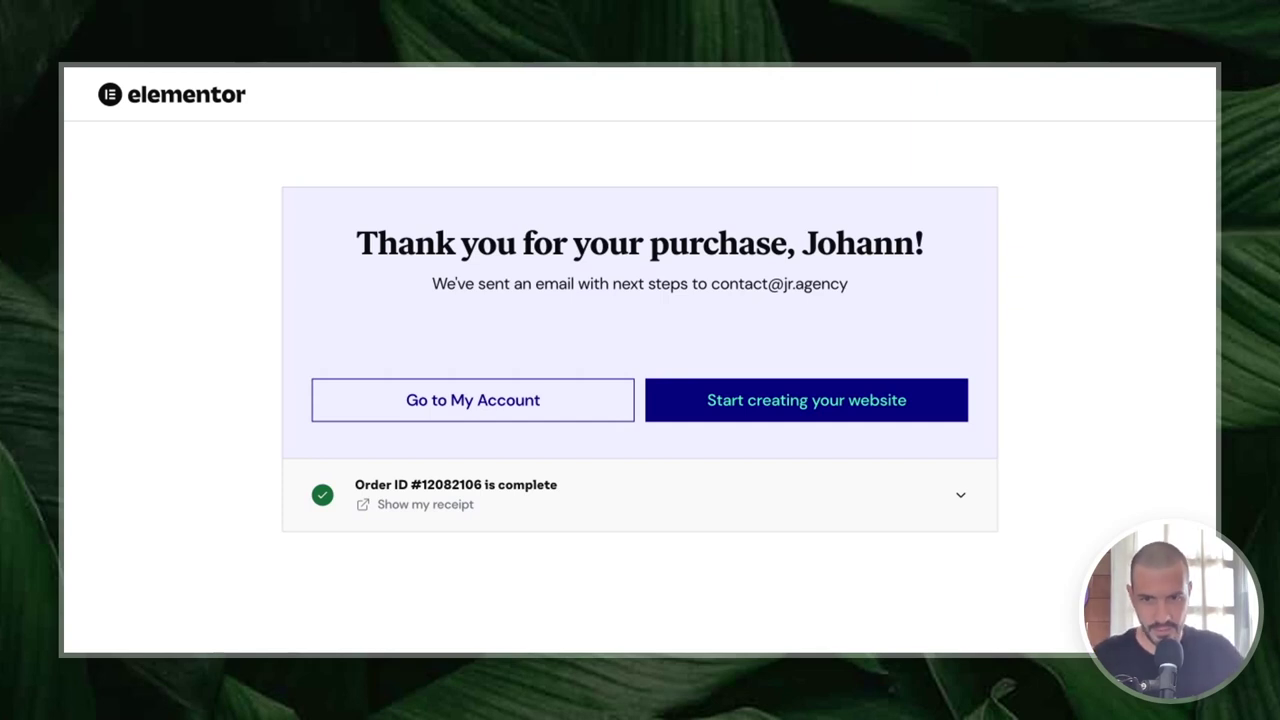
- Review the completed order details and begin creating the website
{"action": "left_click", "coordinate": [958, 494]}
{"action": "scroll", "coordinate": [751, 514], "scroll_direction": "down", "scroll_amount": 2}
{"action": "scroll", "coordinate": [754, 514], "scroll_direction": "up", "scroll_amount": 2}
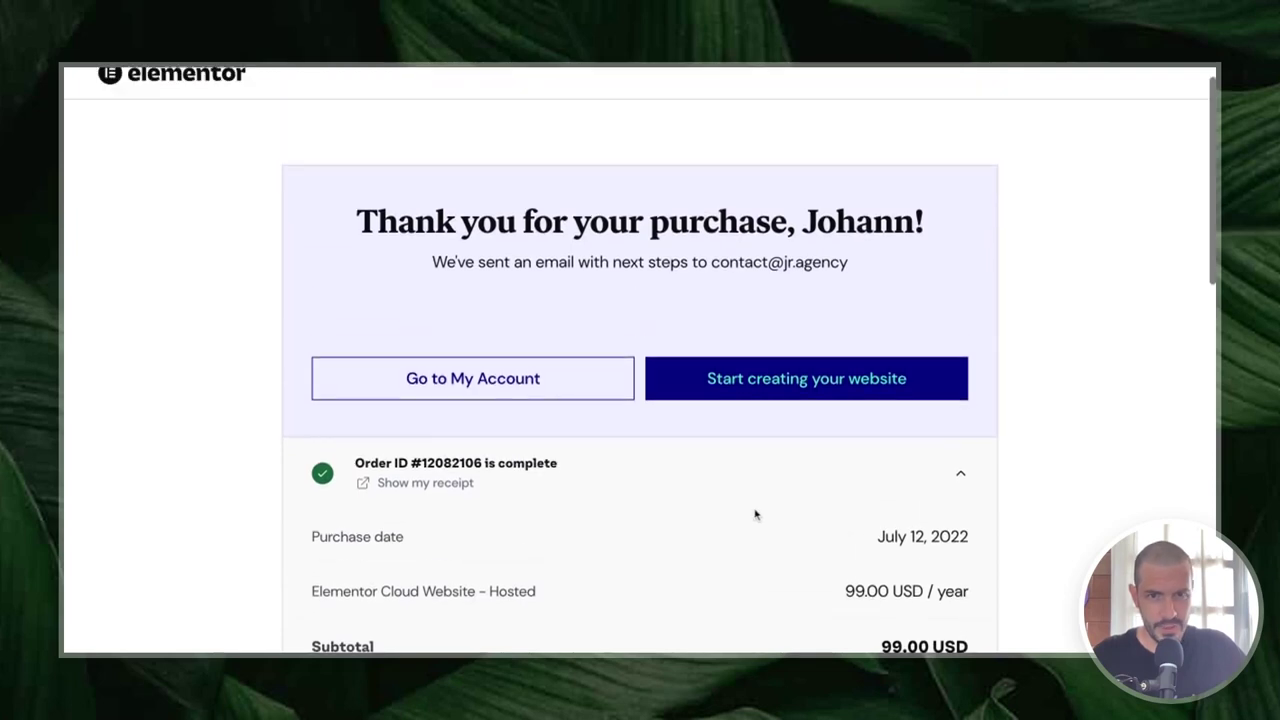
{"action": "left_click", "coordinate": [958, 472]}
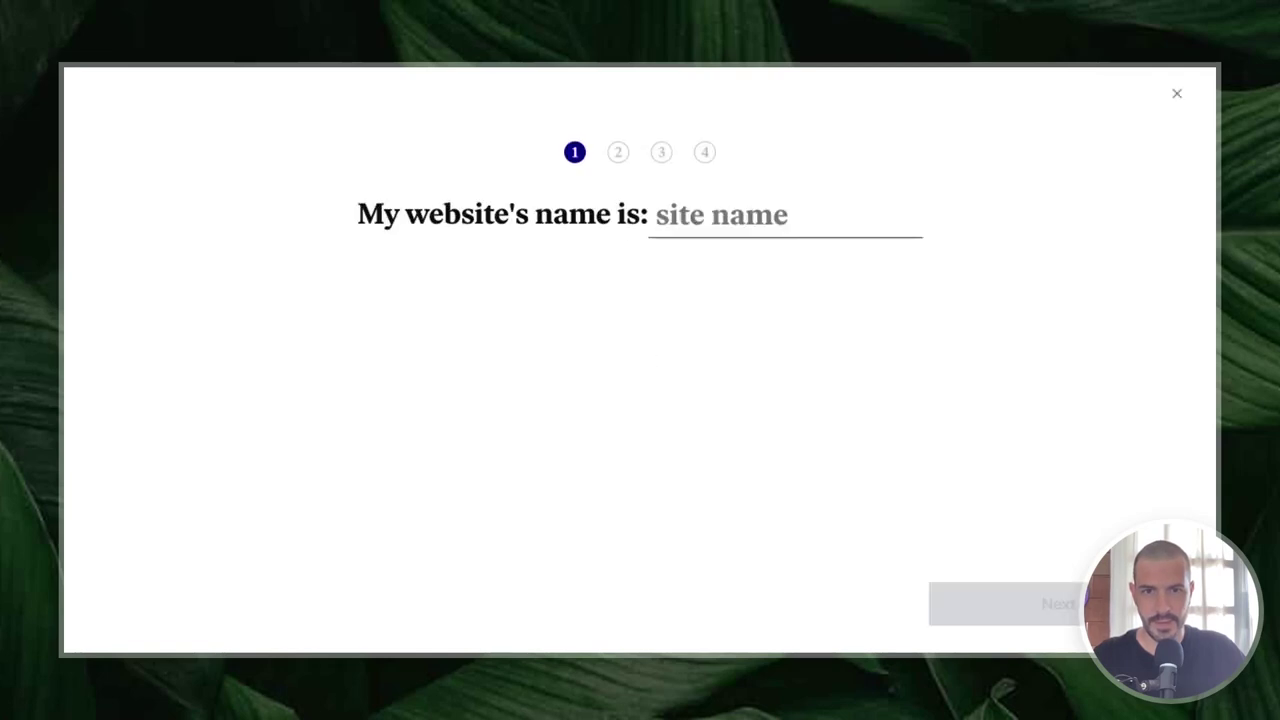
- Enter 'Le site de Claude' as the website name and accept the default lesitedeclaude.elementor.cloud domain
{"action": "left_click", "coordinate": [679, 214]}
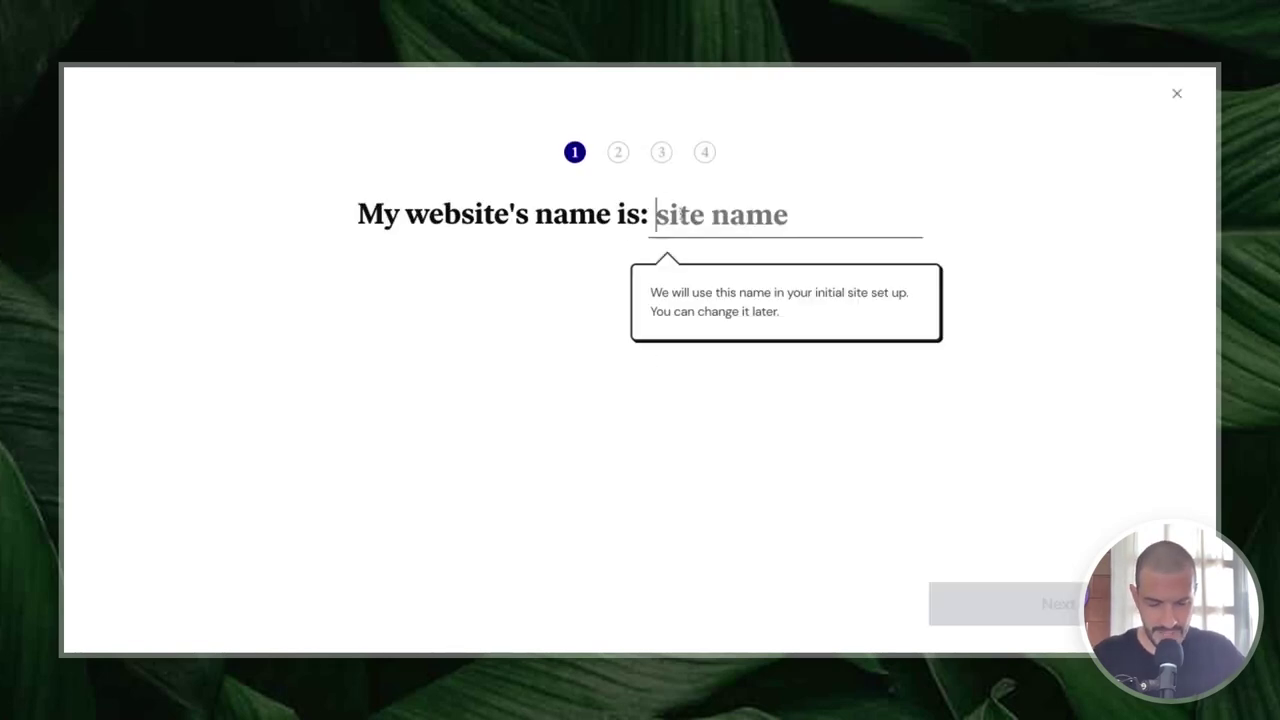
{"action": "type", "text": "Le"}
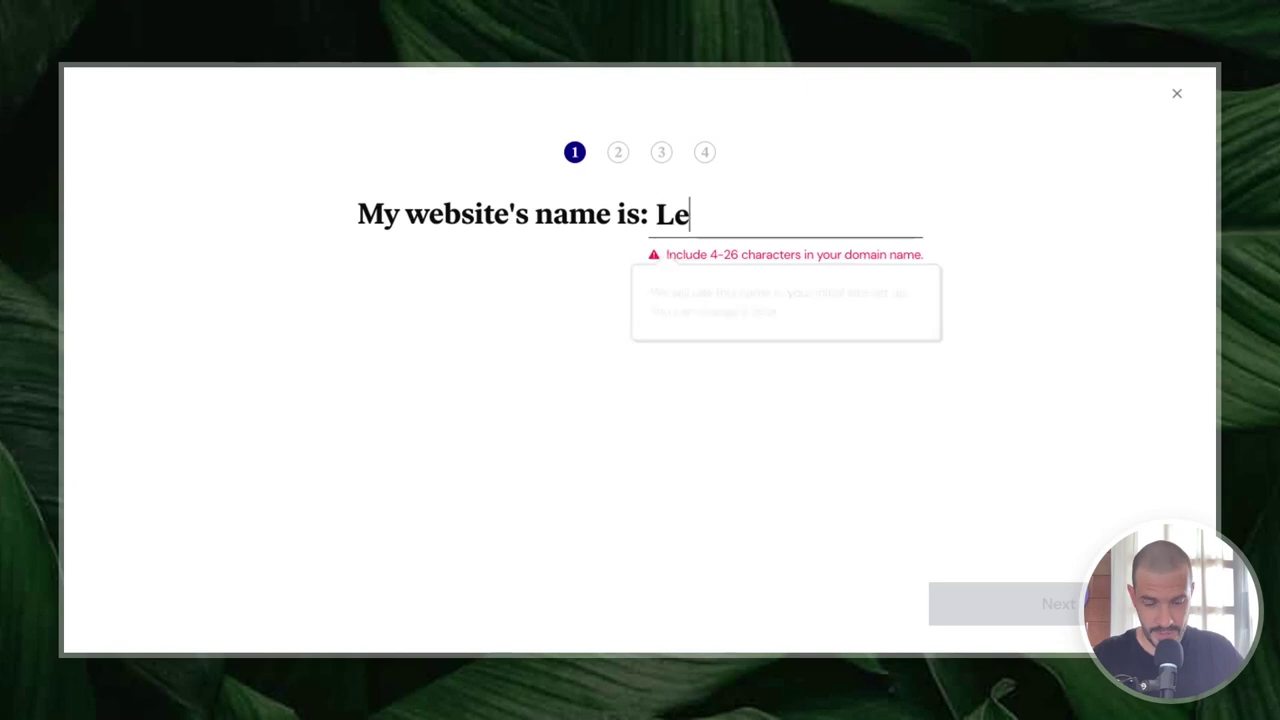
{"action": "type", "text": " site de Claude"}
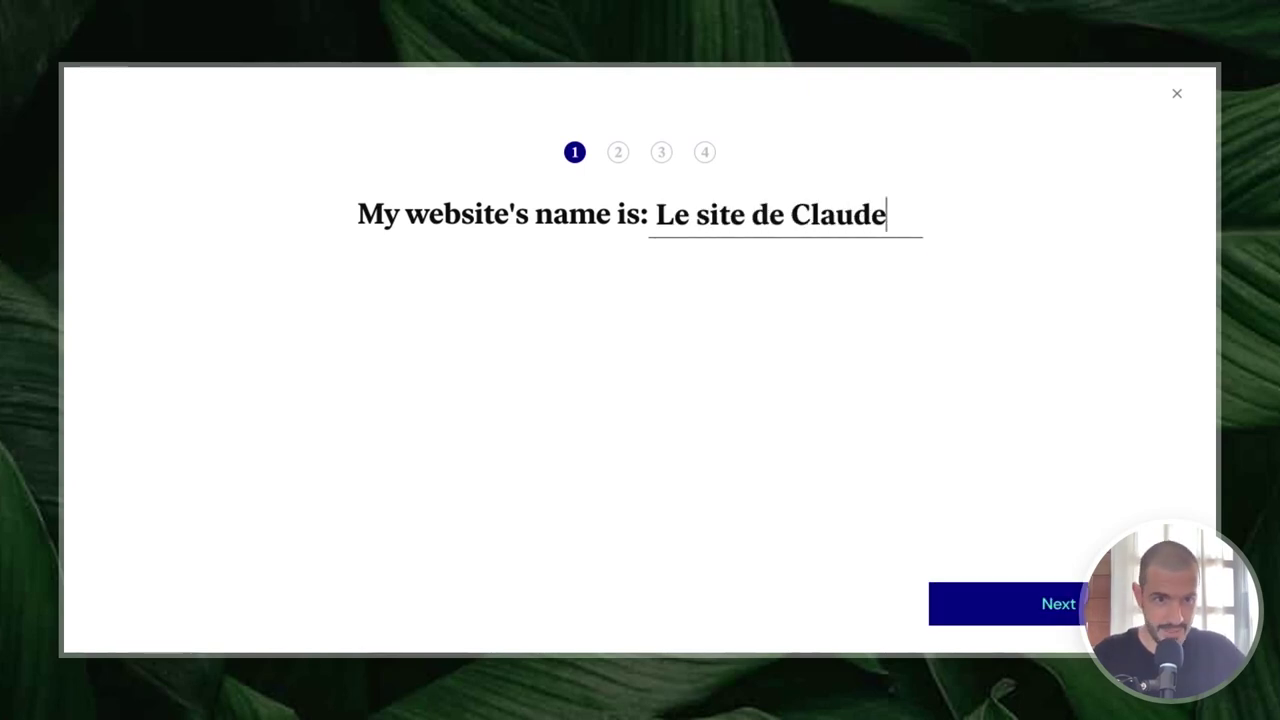
{"action": "left_click", "coordinate": [1025, 600]}
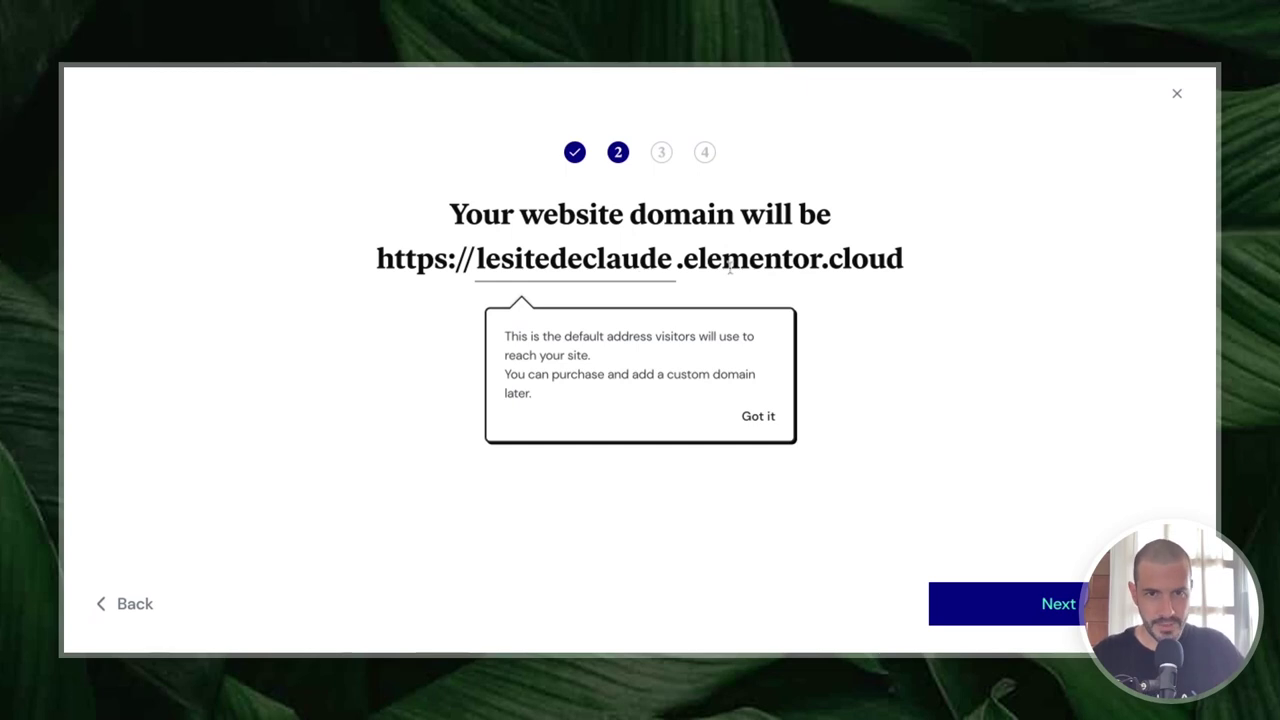
{"action": "left_click", "coordinate": [764, 416]}
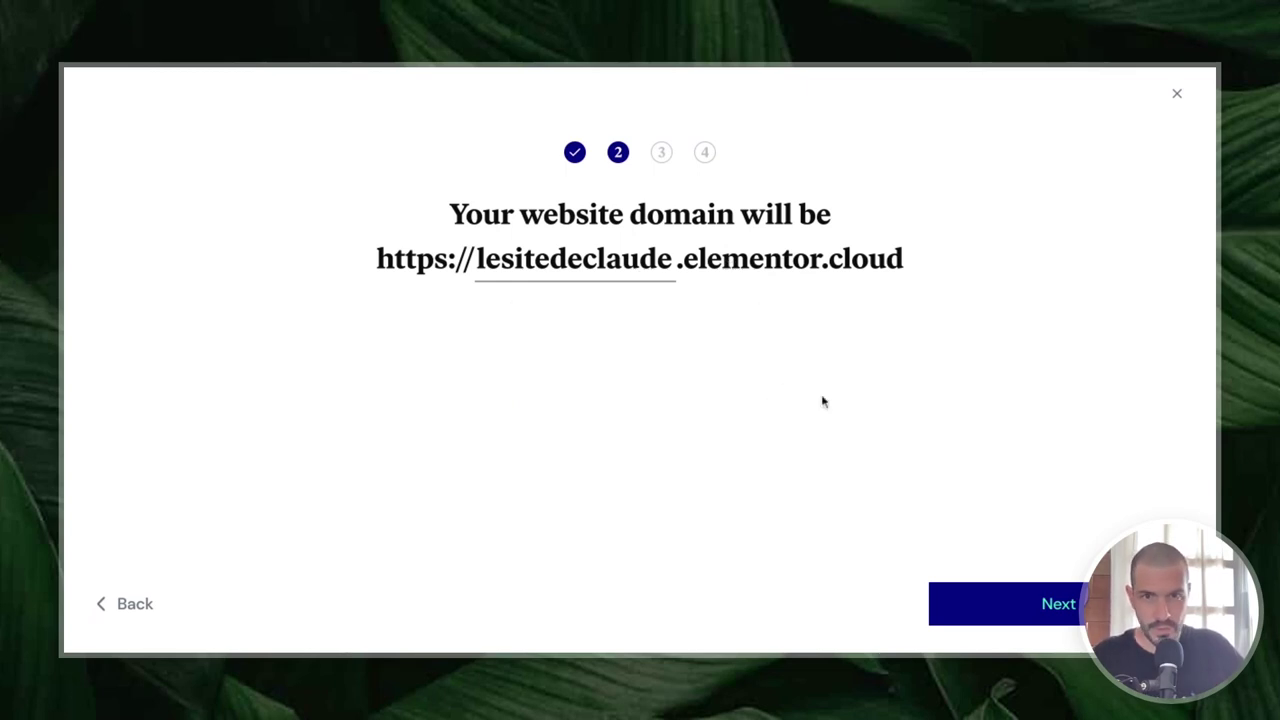
{"action": "left_click", "coordinate": [1050, 604]}
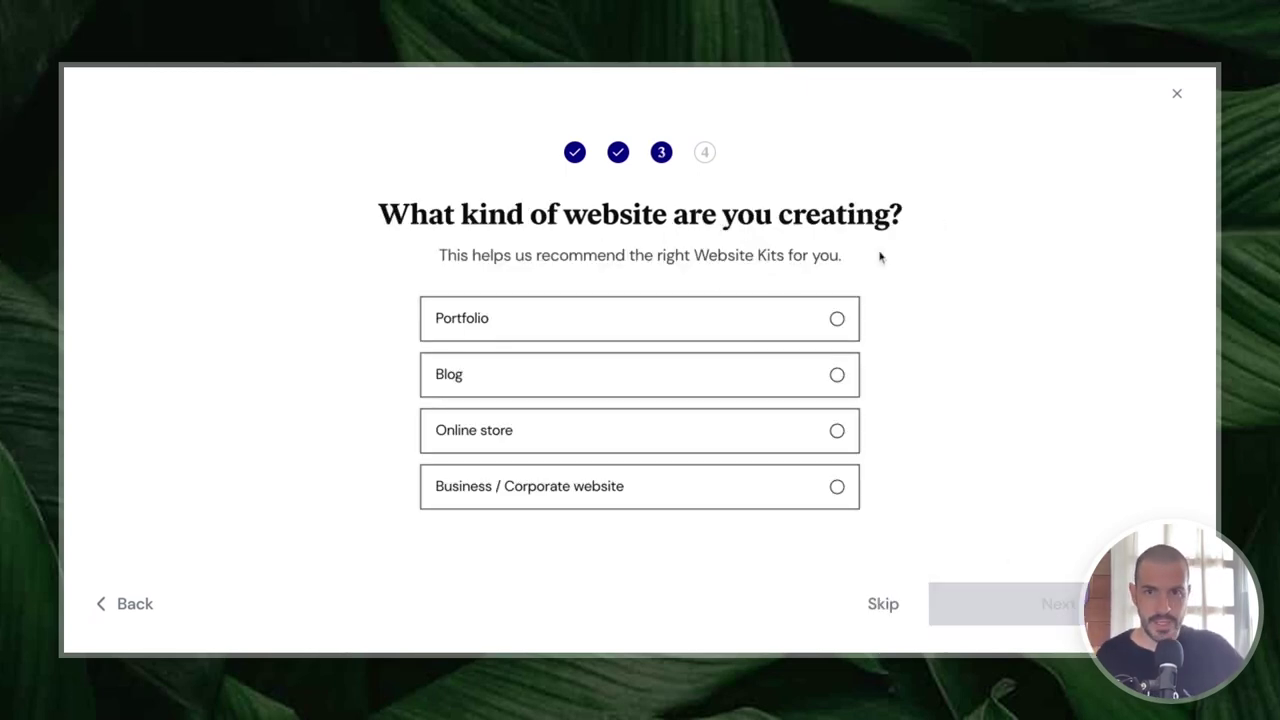
- Select Blog as the website type and continue to the Blog kit gallery
{"action": "left_click", "coordinate": [624, 382]}
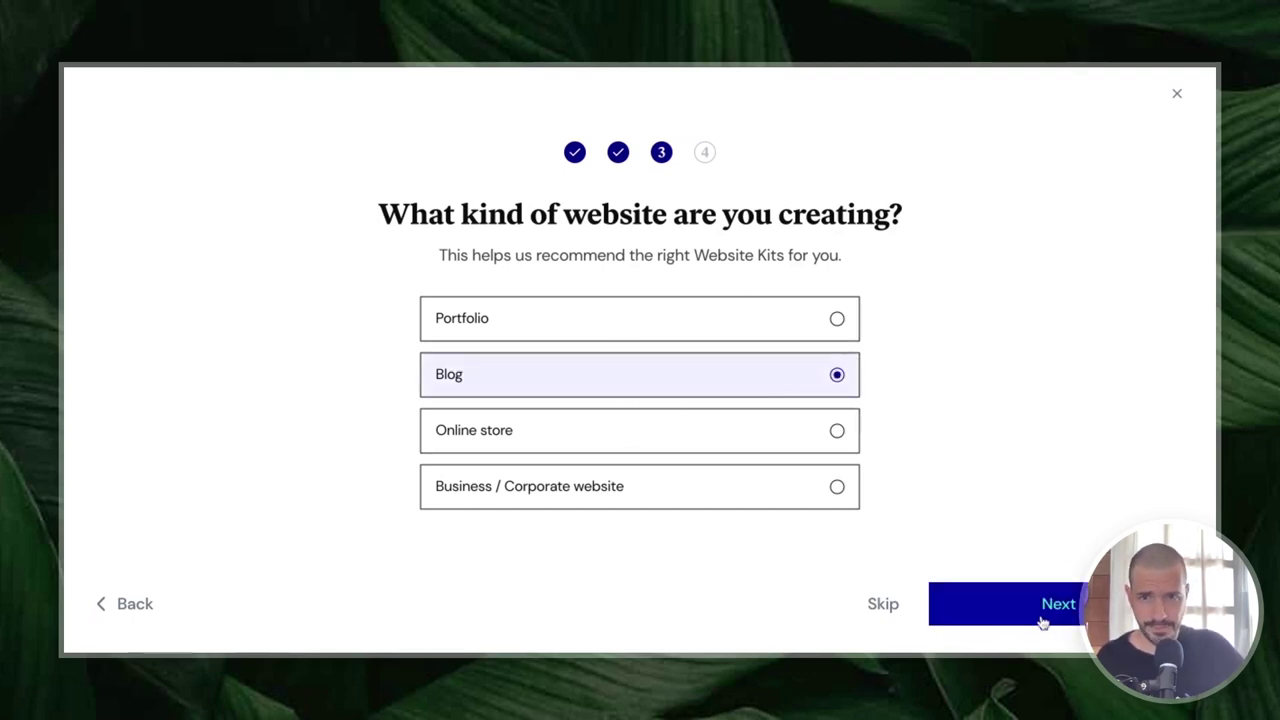
{"action": "left_click", "coordinate": [1043, 617]}
{"action": "scroll", "coordinate": [657, 300], "scroll_direction": "down", "scroll_amount": 1}
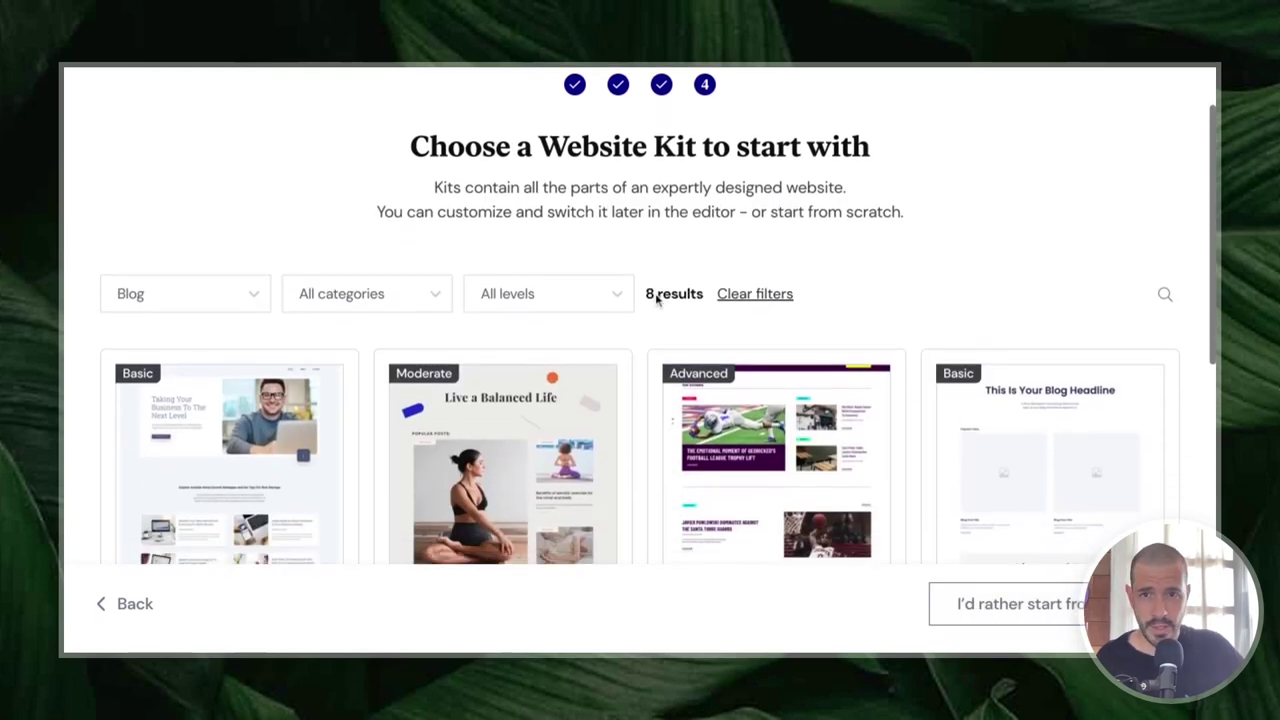
{"action": "scroll", "coordinate": [657, 300], "scroll_direction": "down", "scroll_amount": 3}
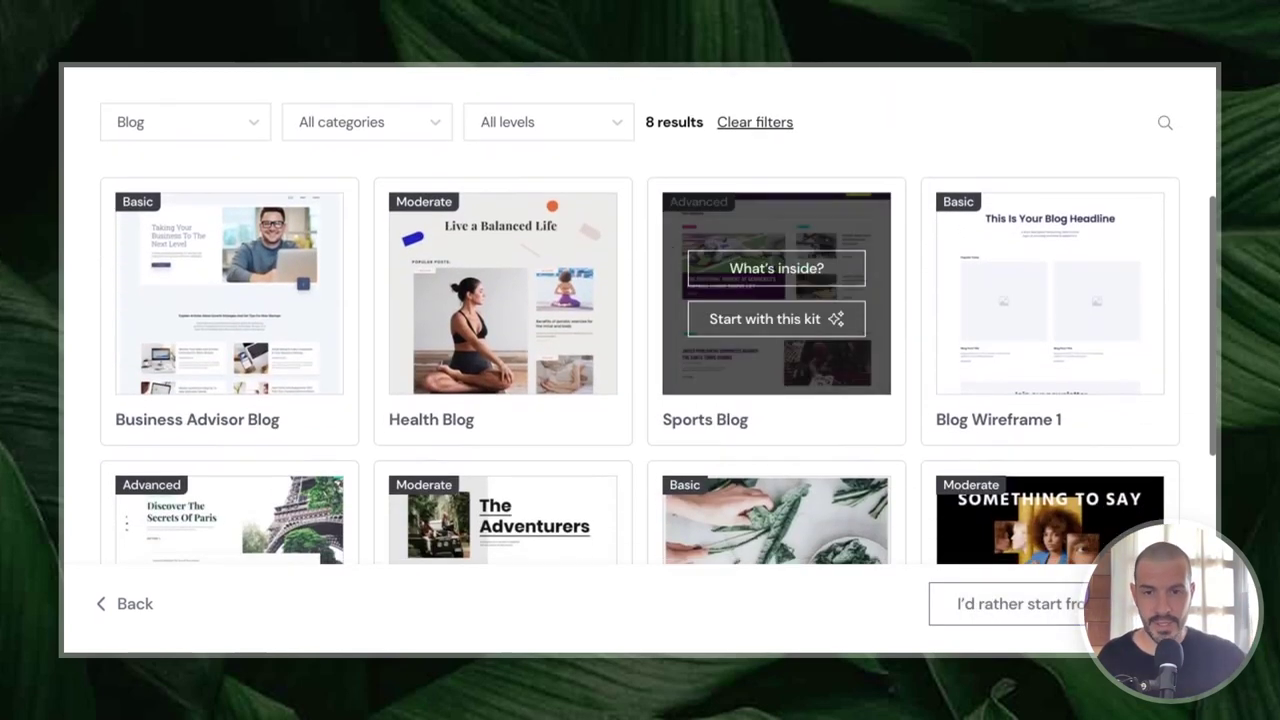
{"action": "scroll", "coordinate": [566, 294], "scroll_direction": "down", "scroll_amount": 3}
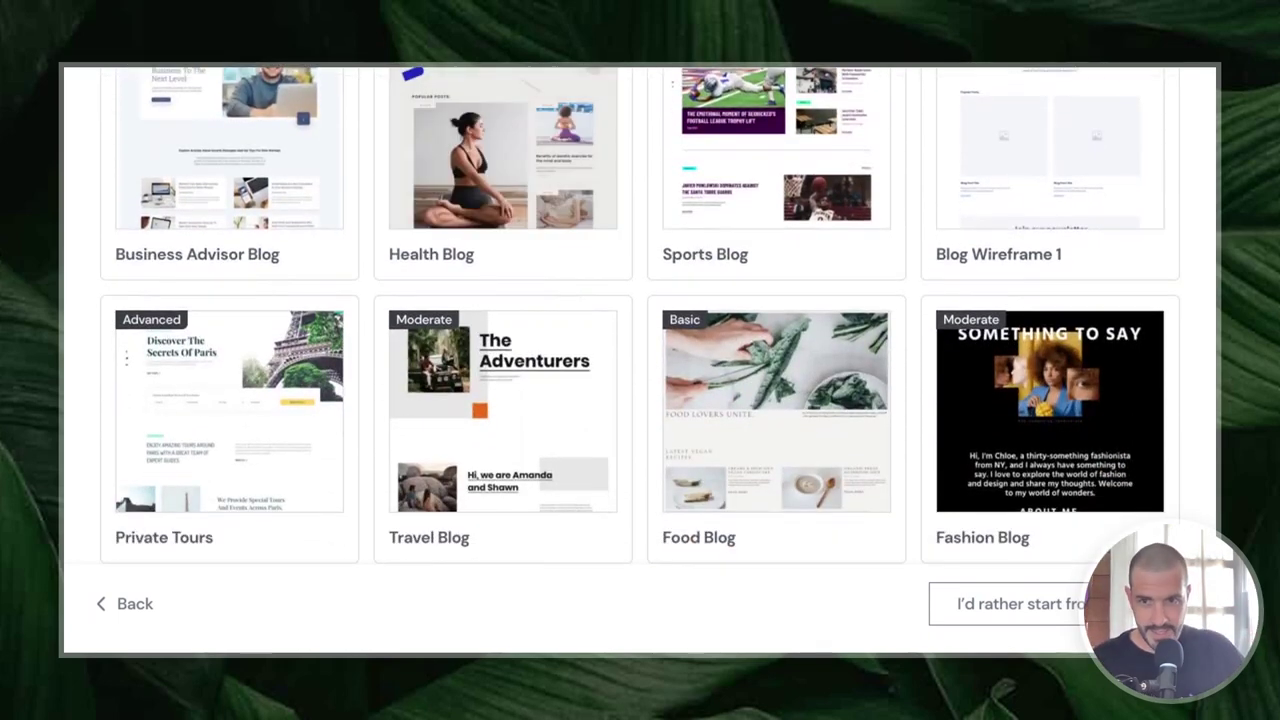
- Browse the eight Blog kits down to the Fashion Blog kit
{"action": "scroll", "coordinate": [640, 400], "scroll_direction": "down", "scroll_amount": 1}
{"action": "scroll", "coordinate": [755, 380], "scroll_direction": "up", "scroll_amount": 7}
{"action": "scroll", "coordinate": [755, 370], "scroll_direction": "down", "scroll_amount": 3}
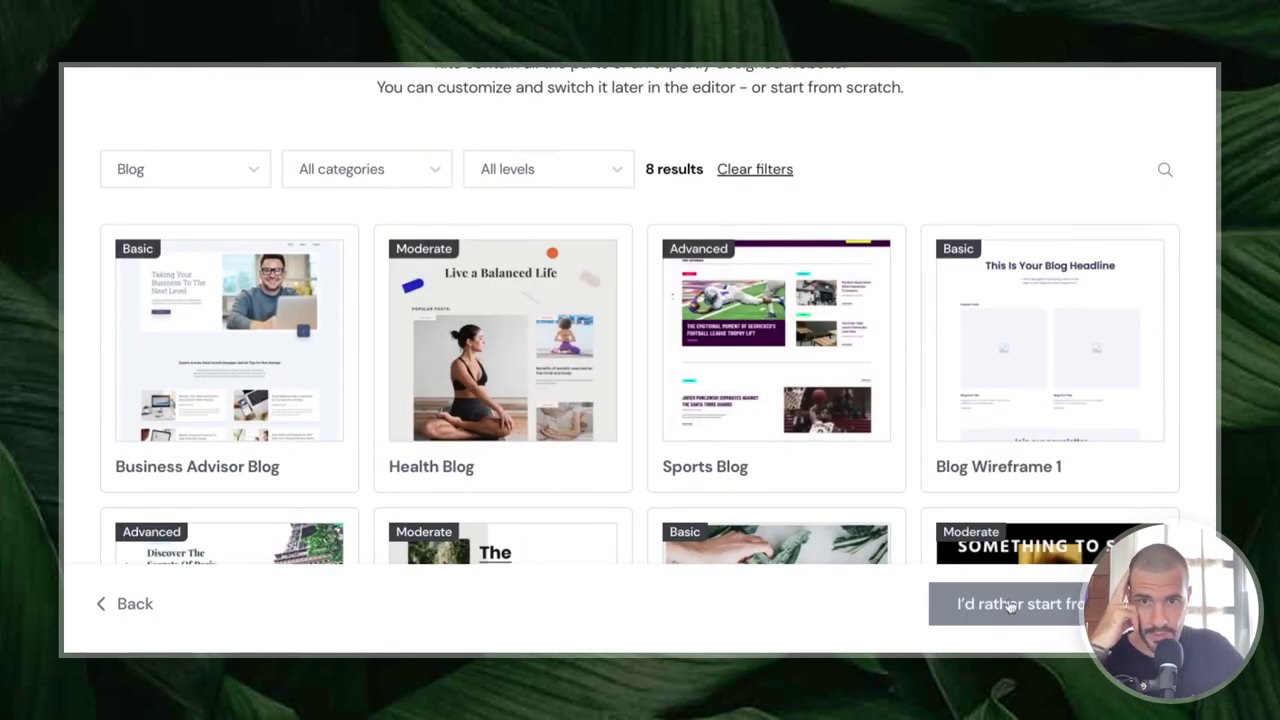
{"action": "scroll", "coordinate": [500, 320], "scroll_direction": "down", "scroll_amount": 1}
{"action": "mouse_move", "coordinate": [762, 284]}
{"action": "scroll", "coordinate": [762, 284], "scroll_direction": "down", "scroll_amount": 1}
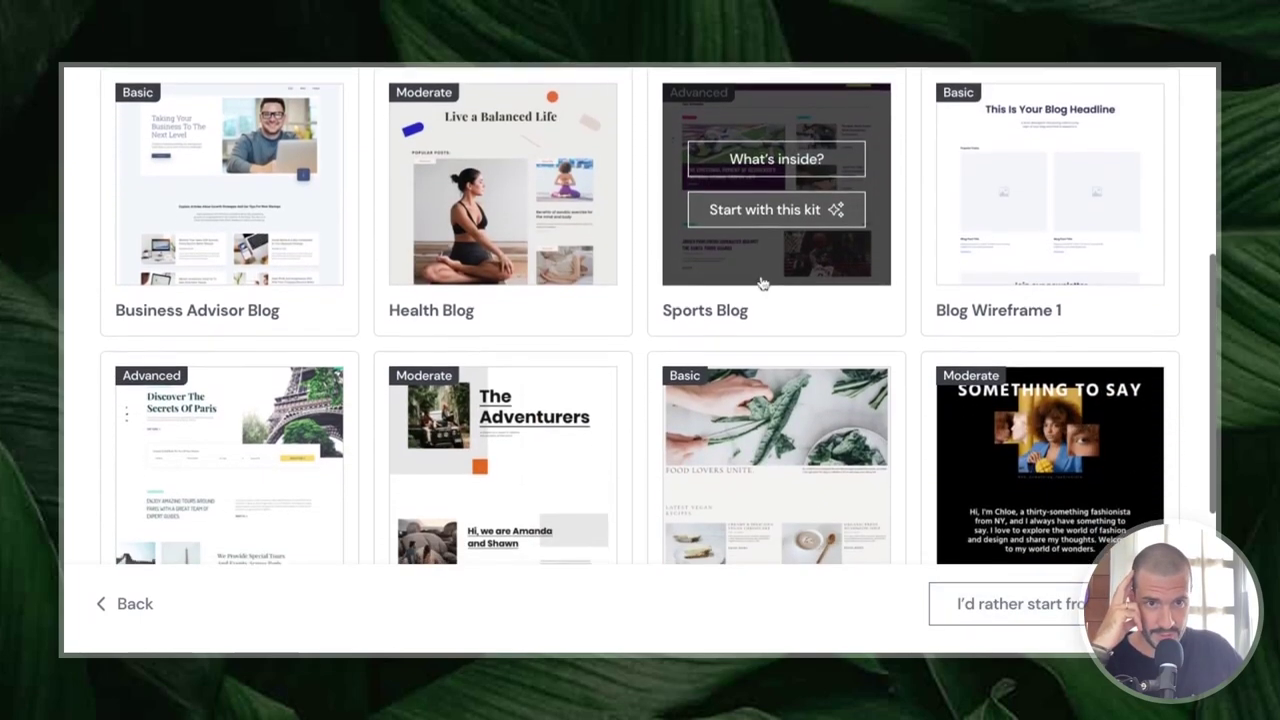
{"action": "scroll", "coordinate": [762, 284], "scroll_direction": "down", "scroll_amount": 1}
{"action": "mouse_move", "coordinate": [1068, 355]}
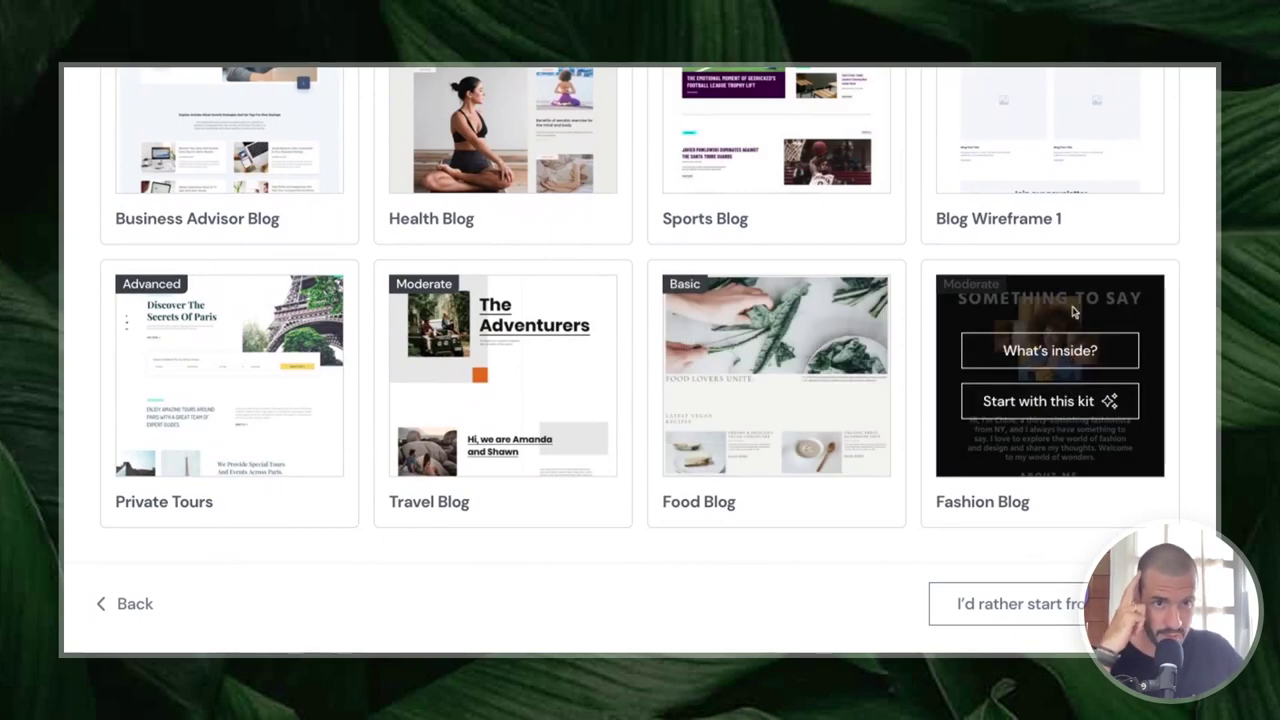
- Preview the Fashion Blog kit's contents and build the site from that kit
{"action": "left_click", "coordinate": [1045, 352]}
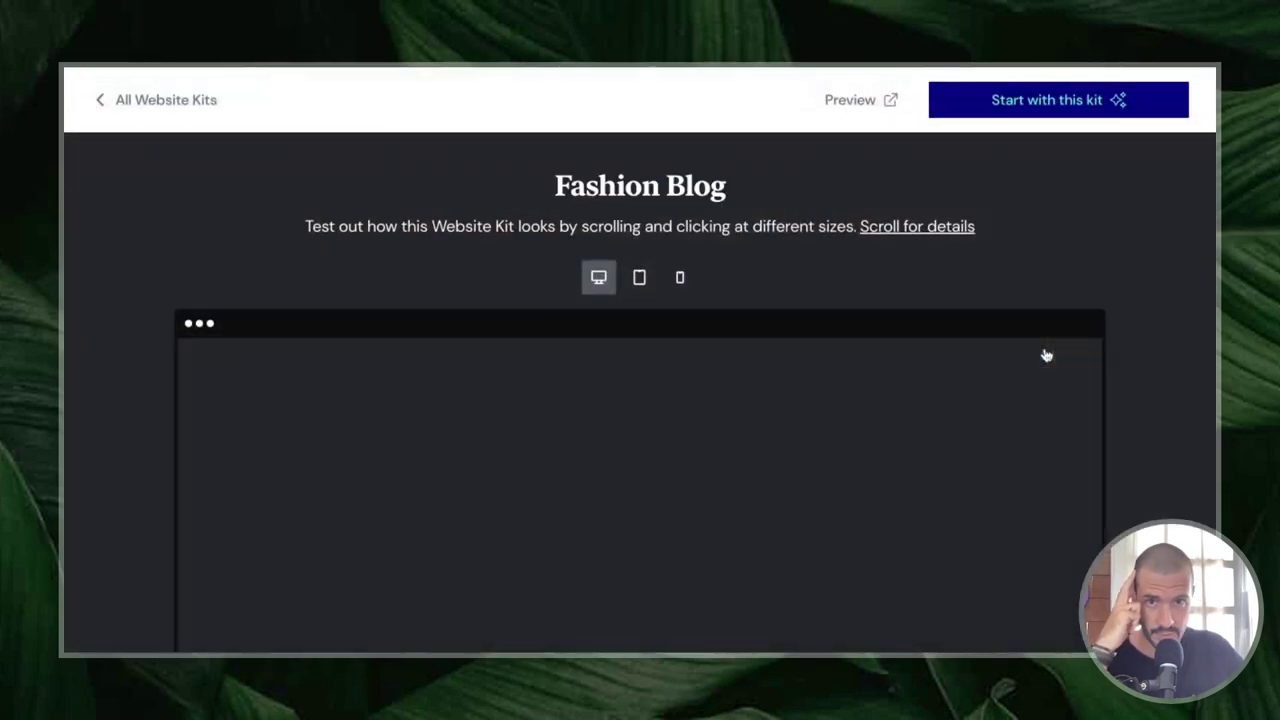
{"action": "scroll", "coordinate": [730, 280], "scroll_direction": "down", "scroll_amount": 1}
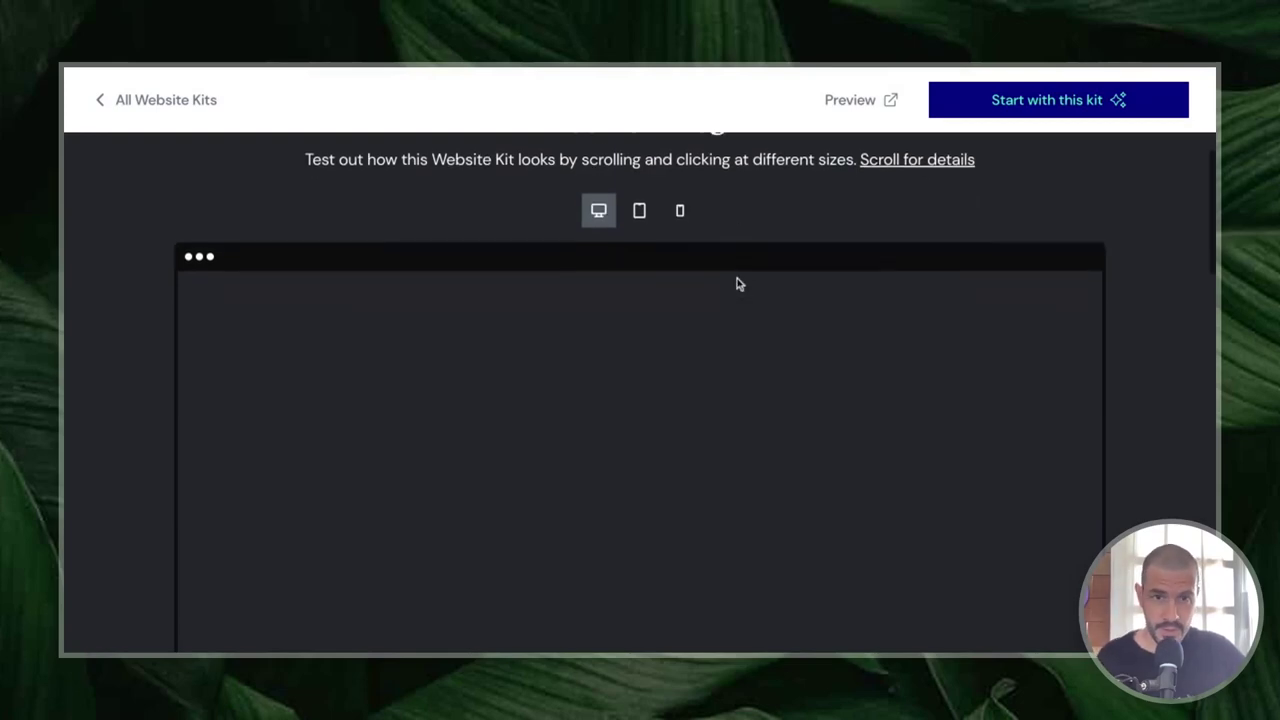
{"action": "scroll", "coordinate": [671, 323], "scroll_direction": "down", "scroll_amount": 10}
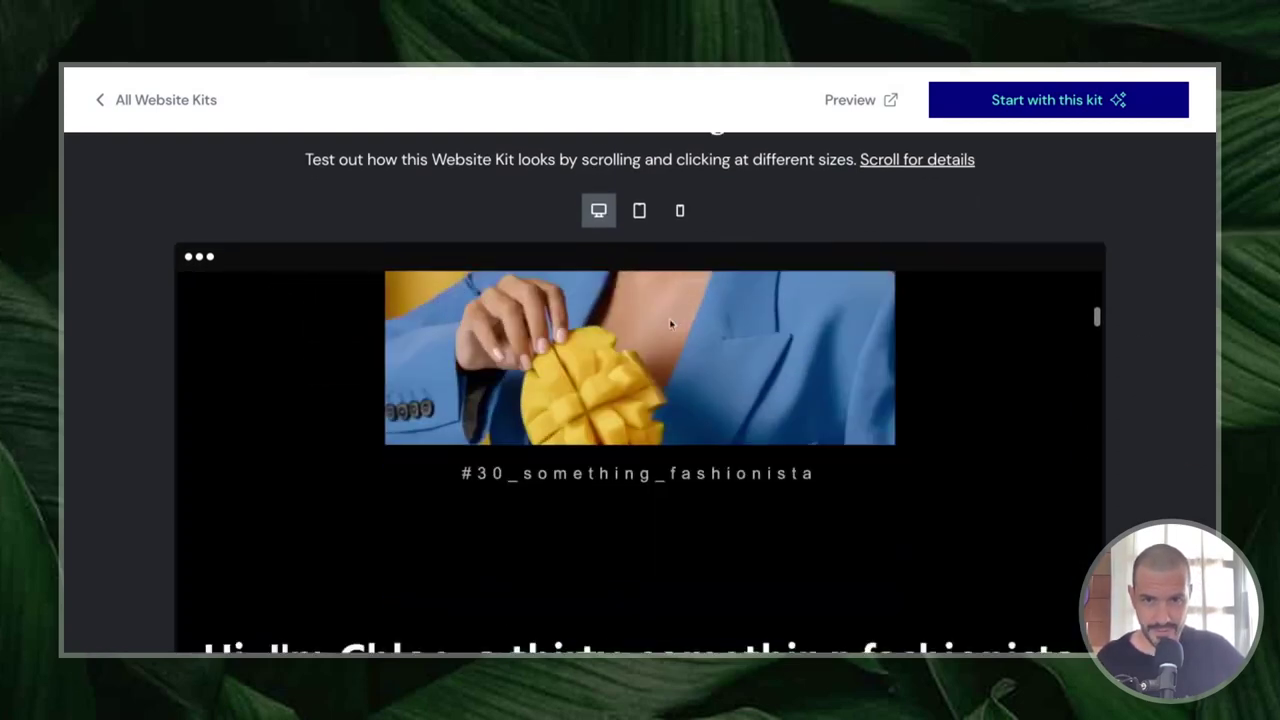
{"action": "scroll", "coordinate": [671, 323], "scroll_direction": "up", "scroll_amount": 10}
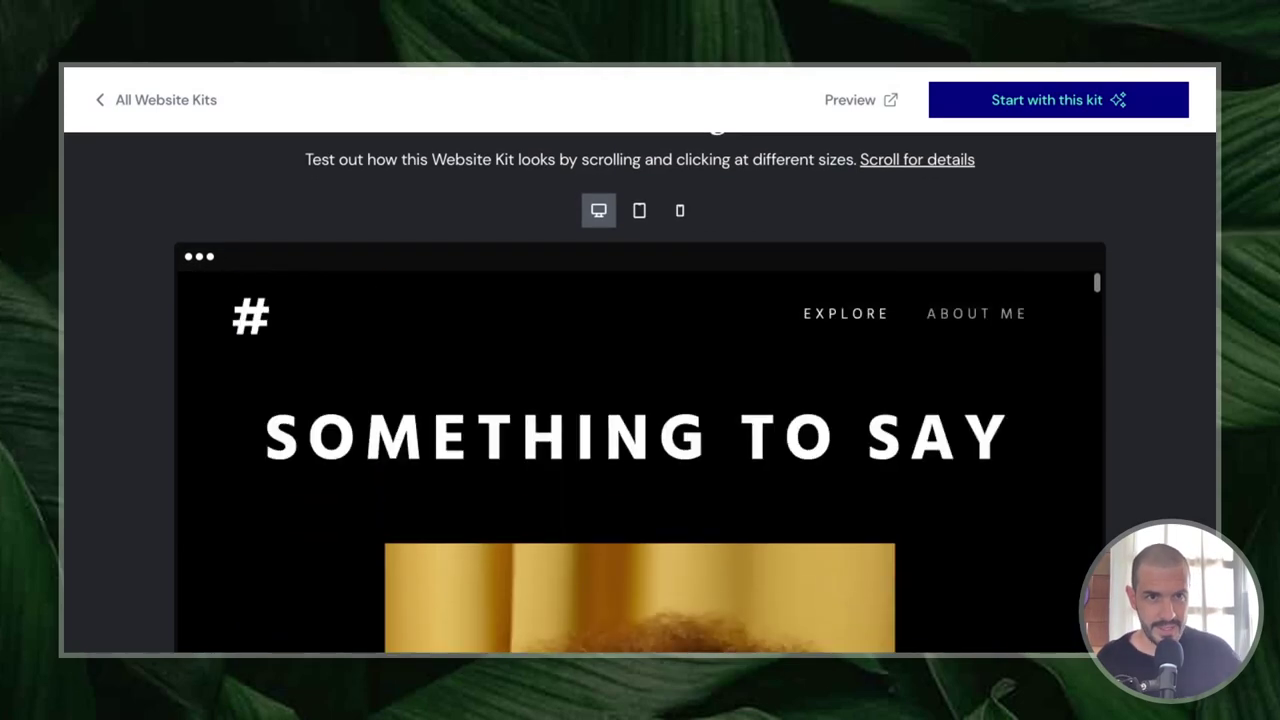
{"action": "left_click", "coordinate": [1049, 112]}
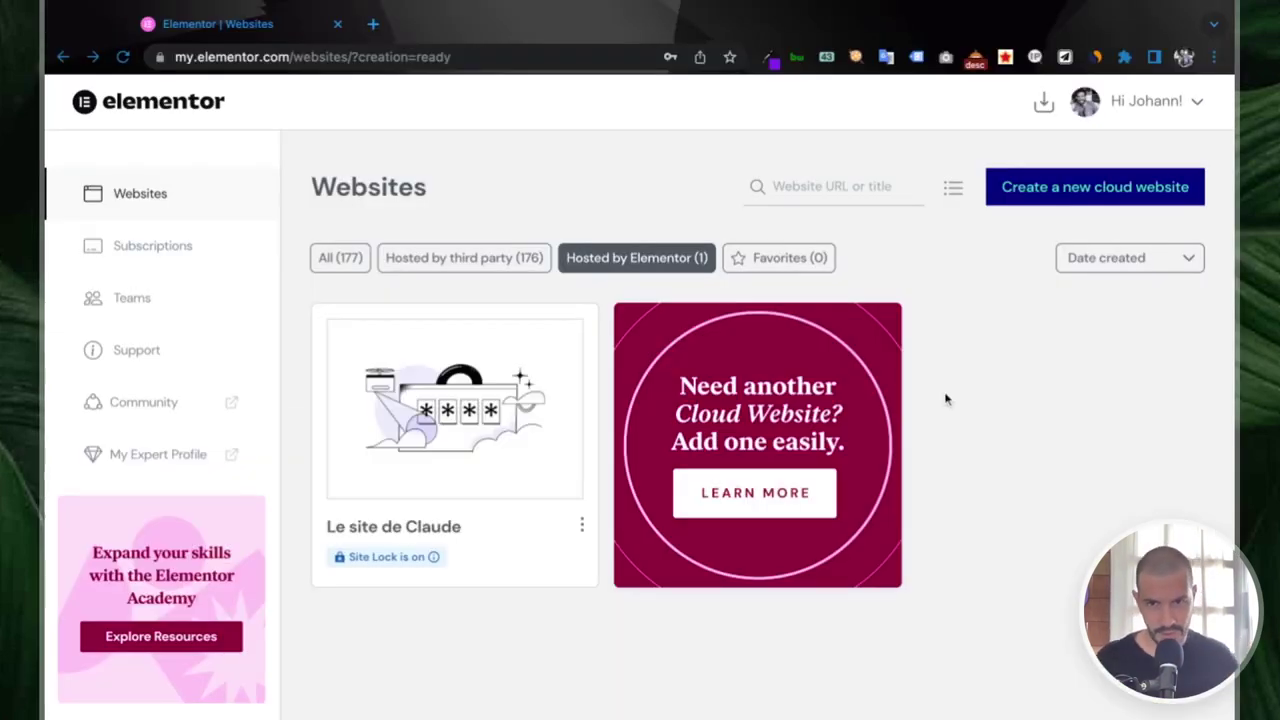
- Open and close the three-dot options menu on the Le site de Claude card
{"action": "mouse_move", "coordinate": [420, 512]}
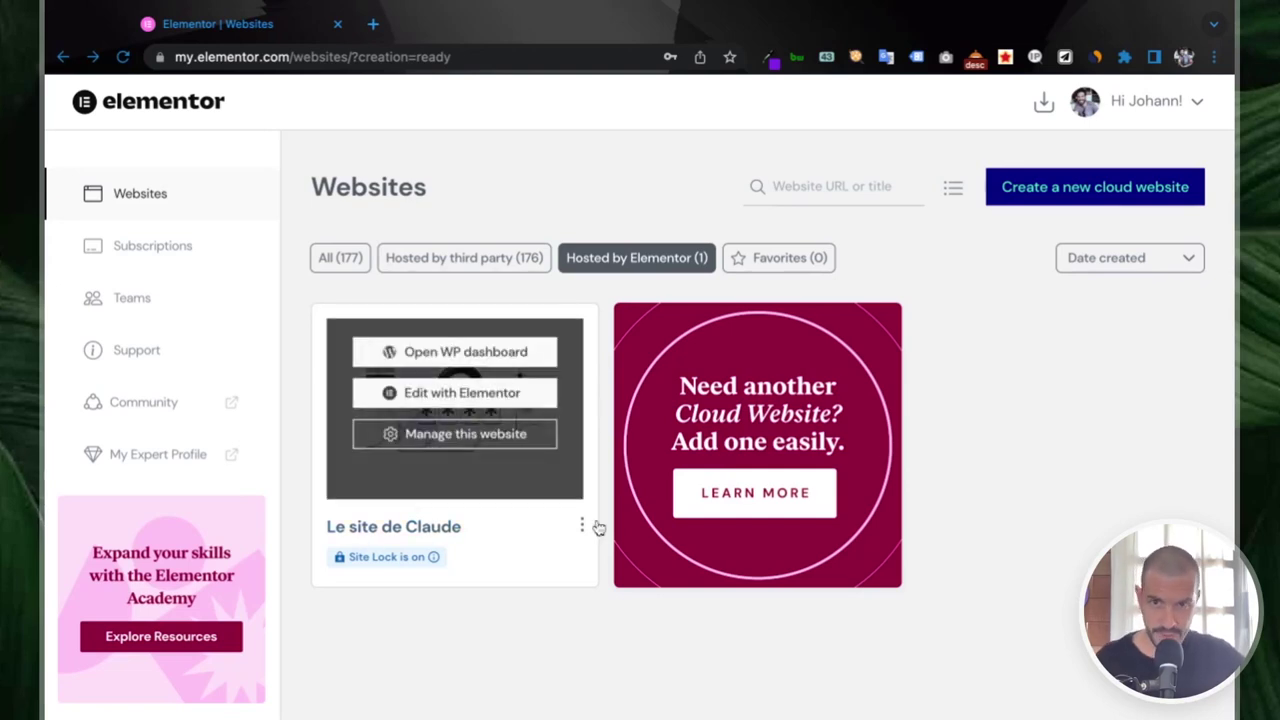
{"action": "left_click", "coordinate": [582, 525]}
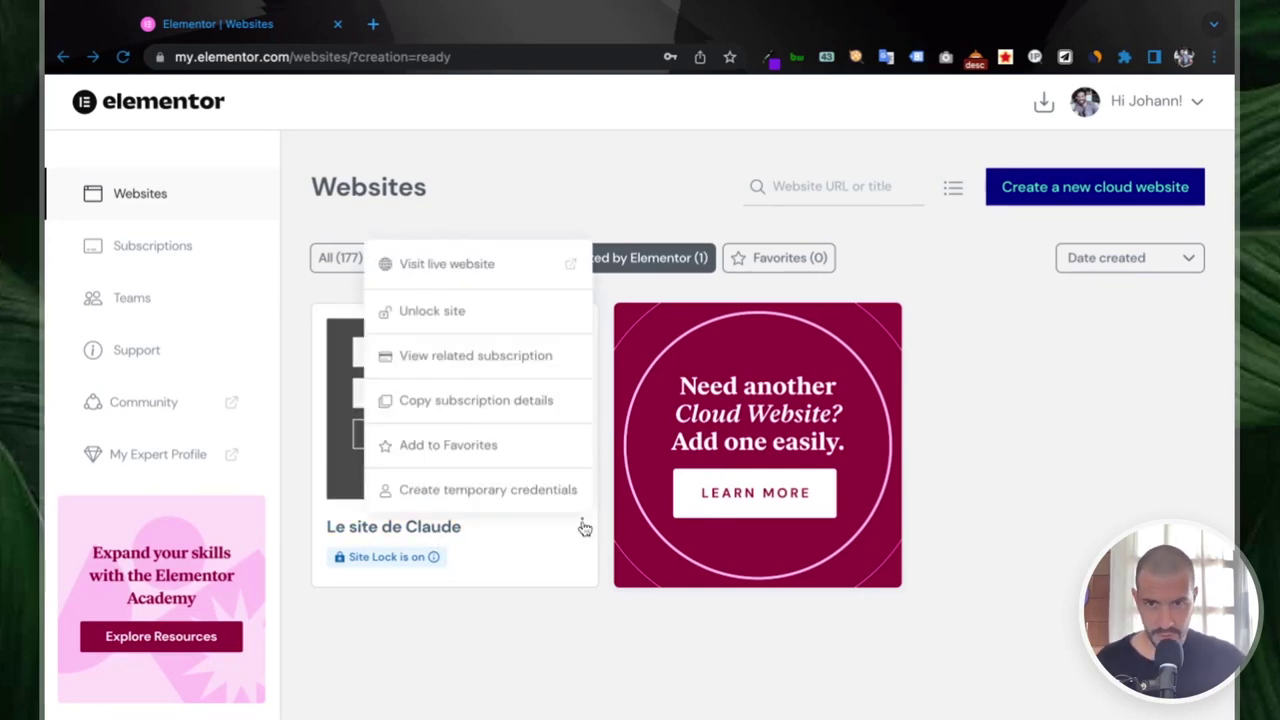
{"action": "left_click", "coordinate": [583, 526]}
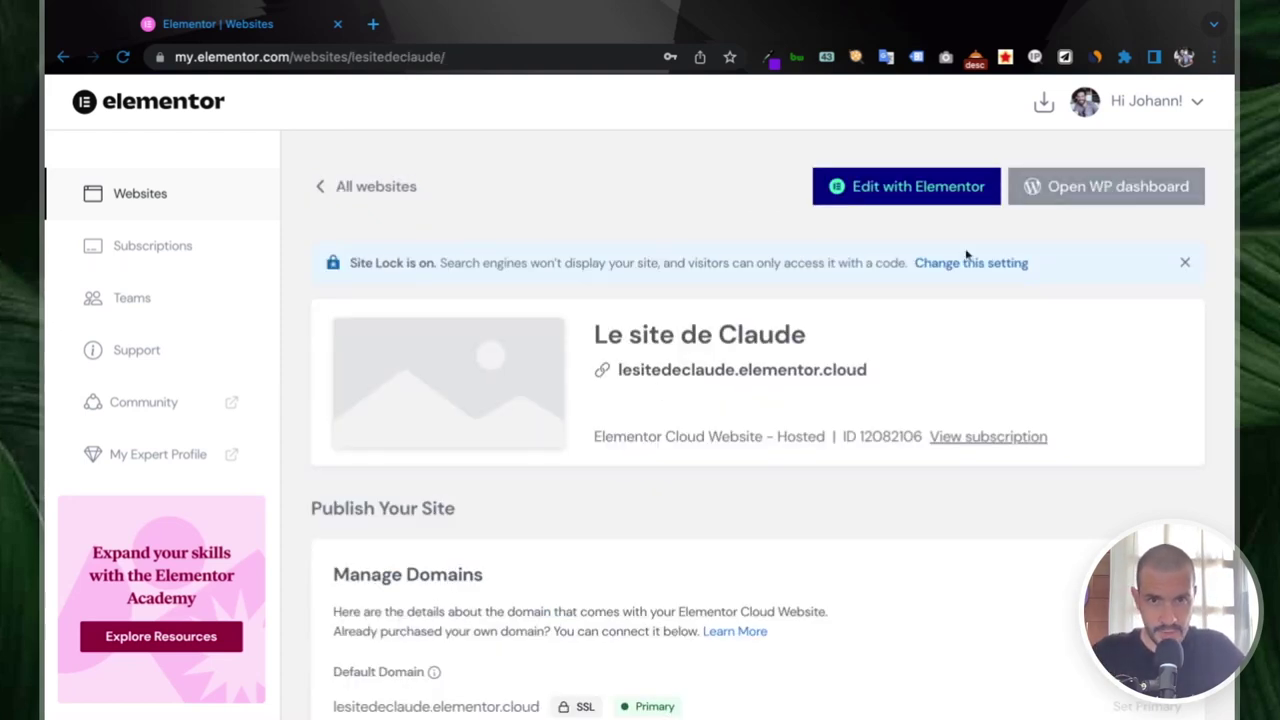
{"action": "scroll", "coordinate": [834, 318], "scroll_direction": "down", "scroll_amount": 1}
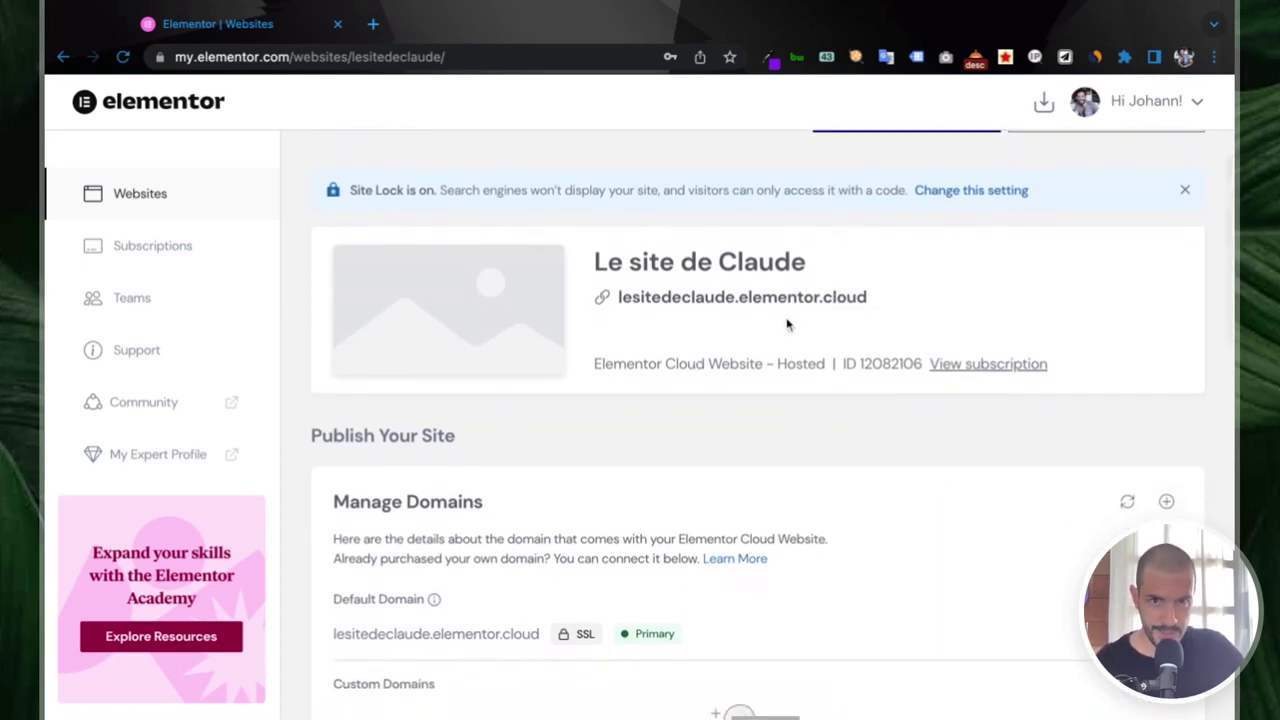
{"action": "scroll", "coordinate": [787, 323], "scroll_direction": "down", "scroll_amount": 2}
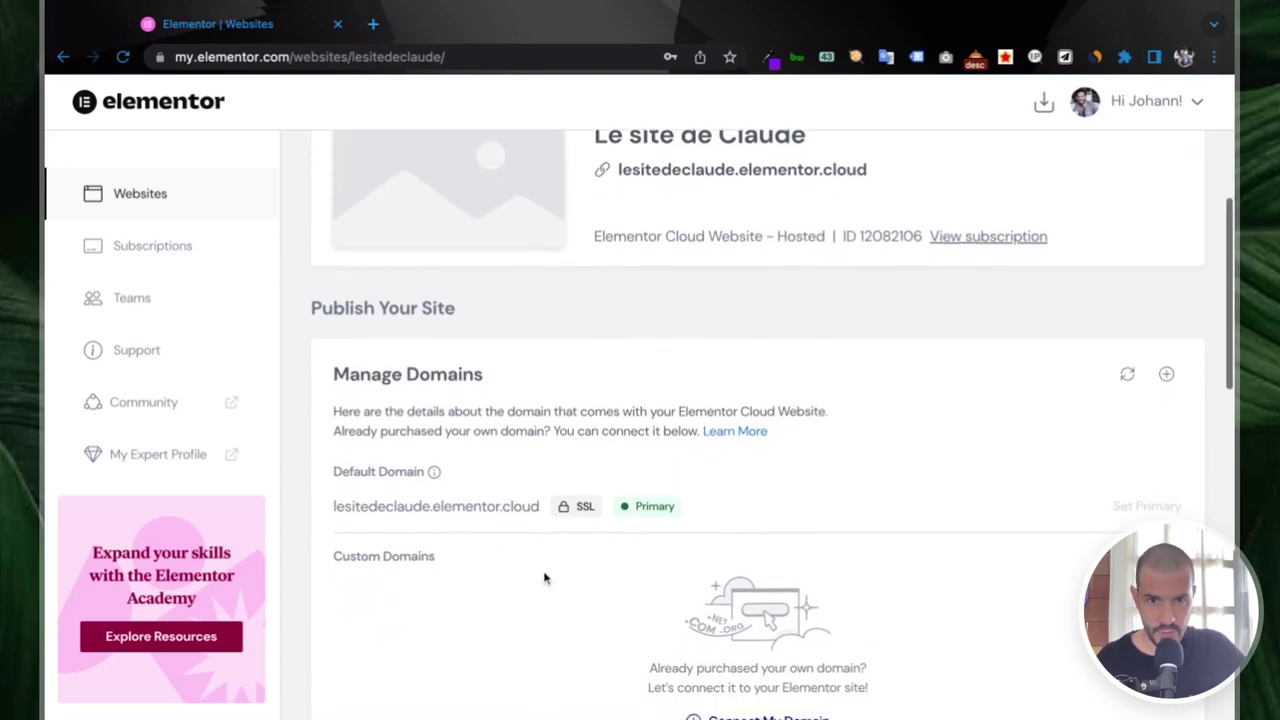
{"action": "scroll", "coordinate": [600, 577], "scroll_direction": "down", "scroll_amount": 3}
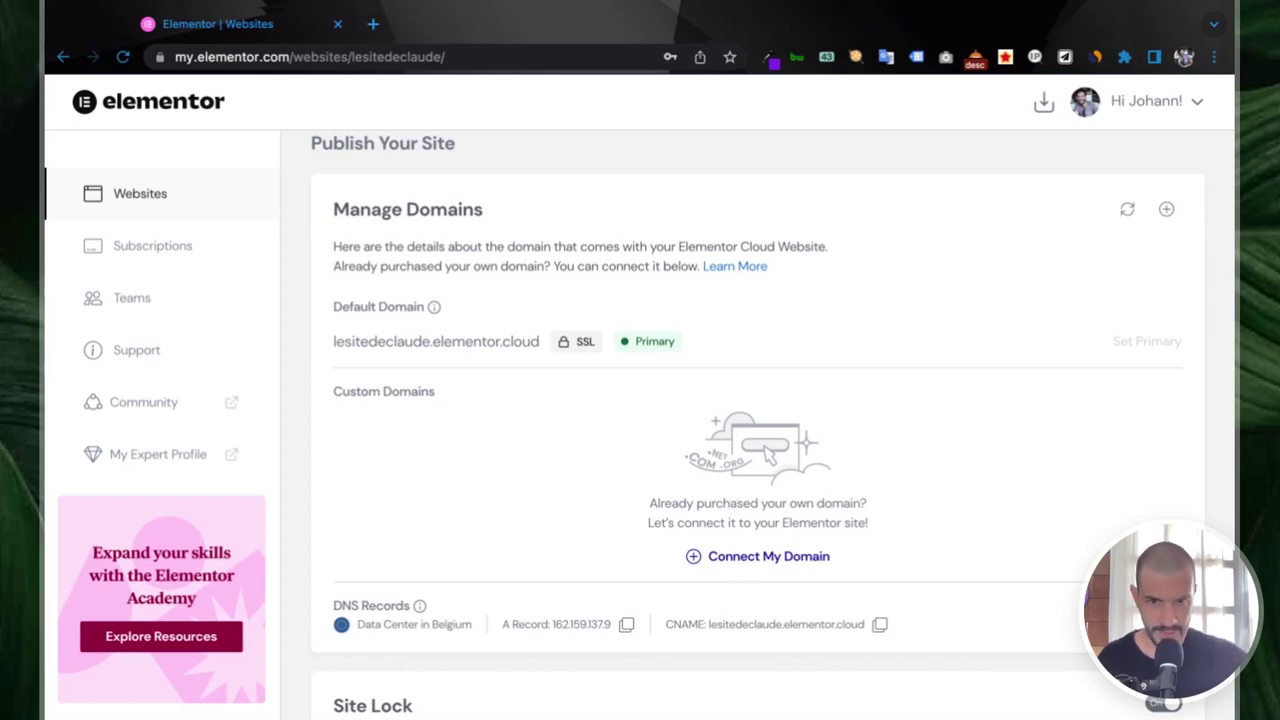
{"action": "scroll", "coordinate": [722, 520], "scroll_direction": "down", "scroll_amount": 1}
{"action": "left_click_drag", "start_coordinate": [357, 548], "coordinate": [471, 548]}
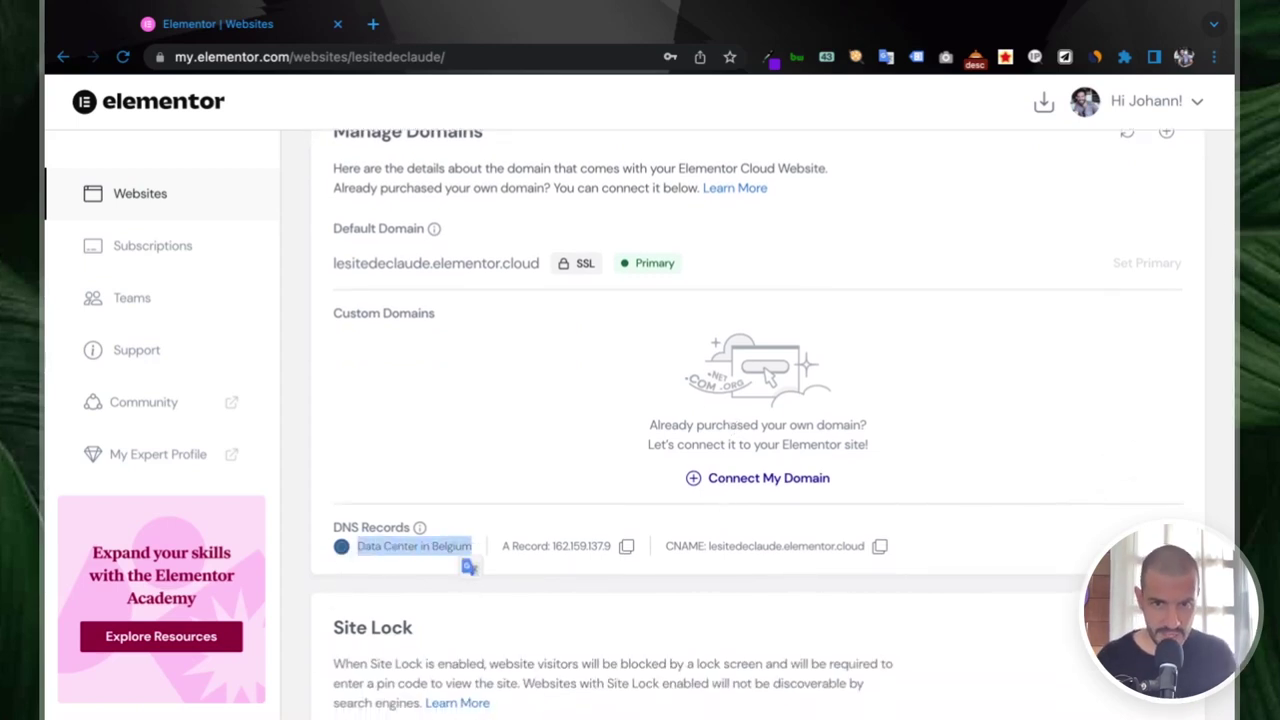
{"action": "left_click", "coordinate": [455, 479]}
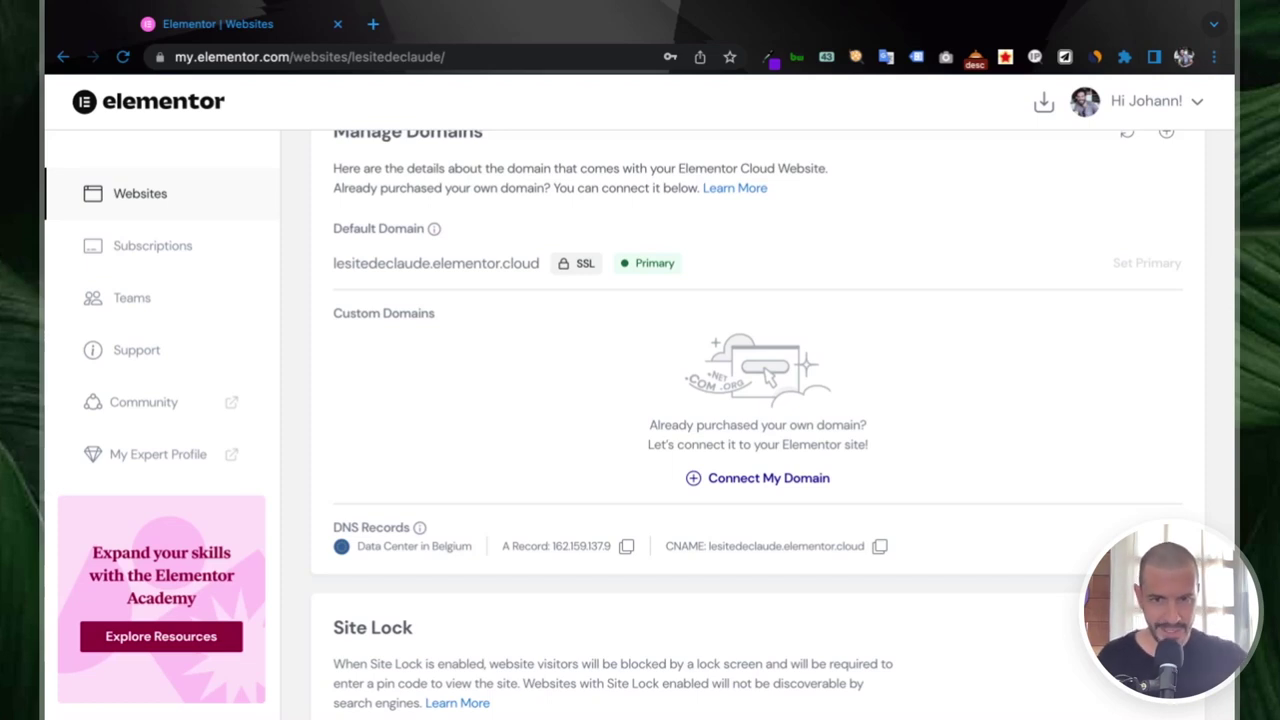
{"action": "scroll", "coordinate": [620, 489], "scroll_direction": "down", "scroll_amount": 2}
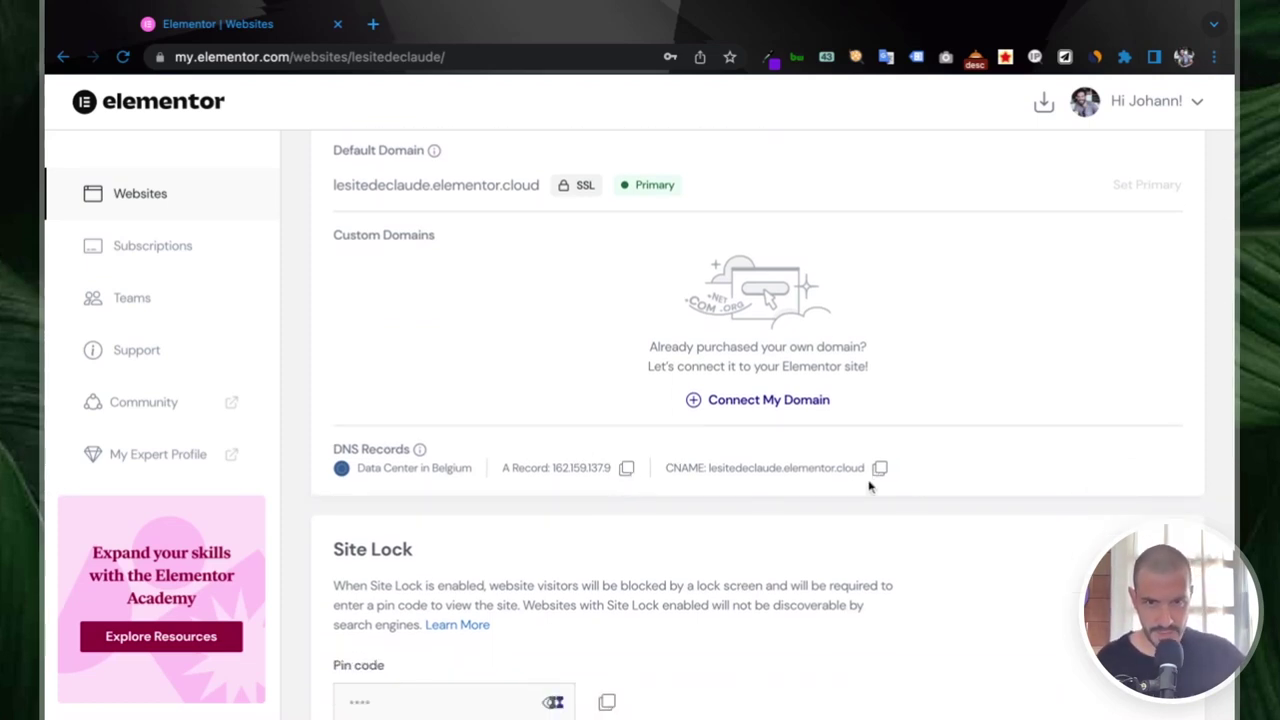
{"action": "scroll", "coordinate": [920, 487], "scroll_direction": "down", "scroll_amount": 5}
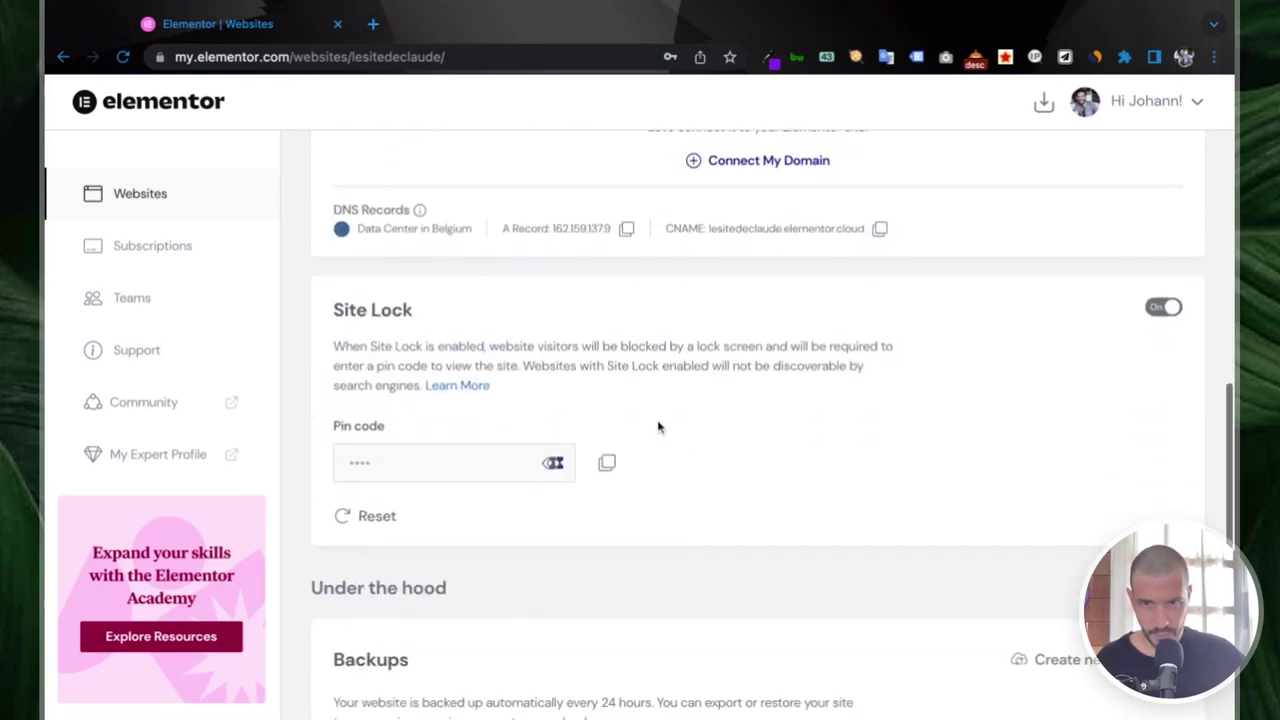
{"action": "scroll", "coordinate": [697, 420], "scroll_direction": "down", "scroll_amount": 5}
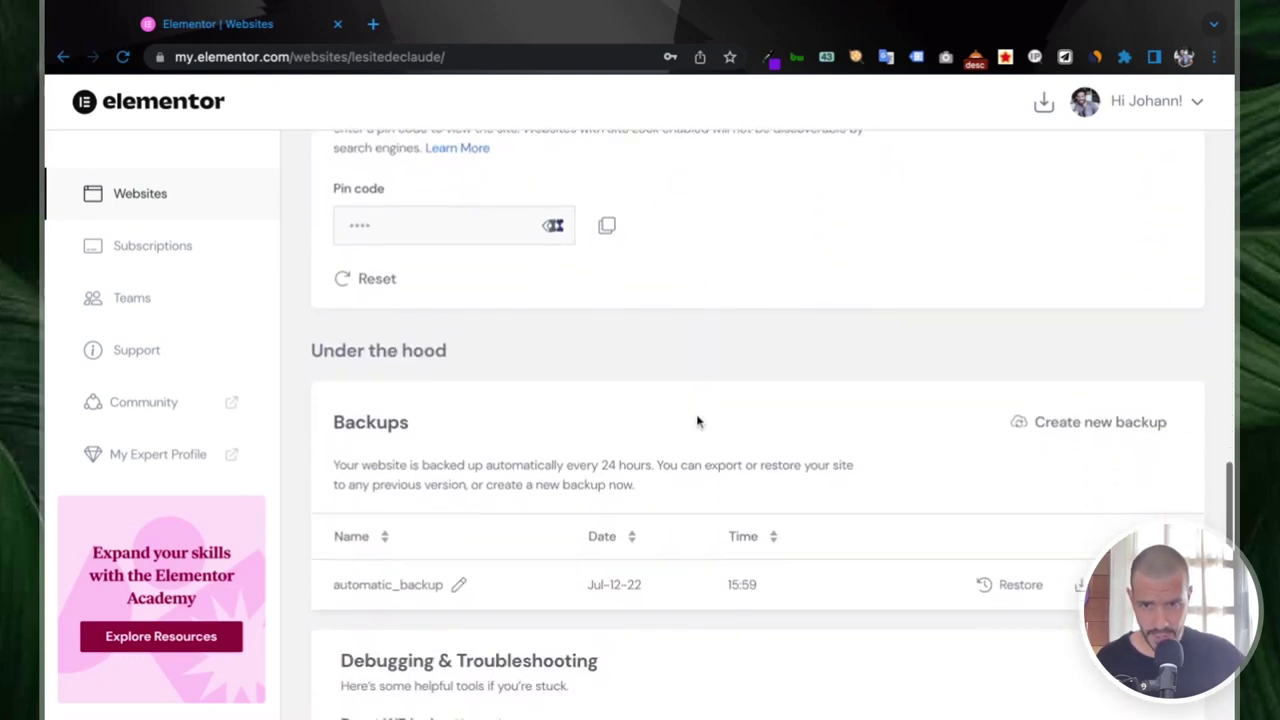
{"action": "scroll", "coordinate": [697, 420], "scroll_direction": "down", "scroll_amount": 1}
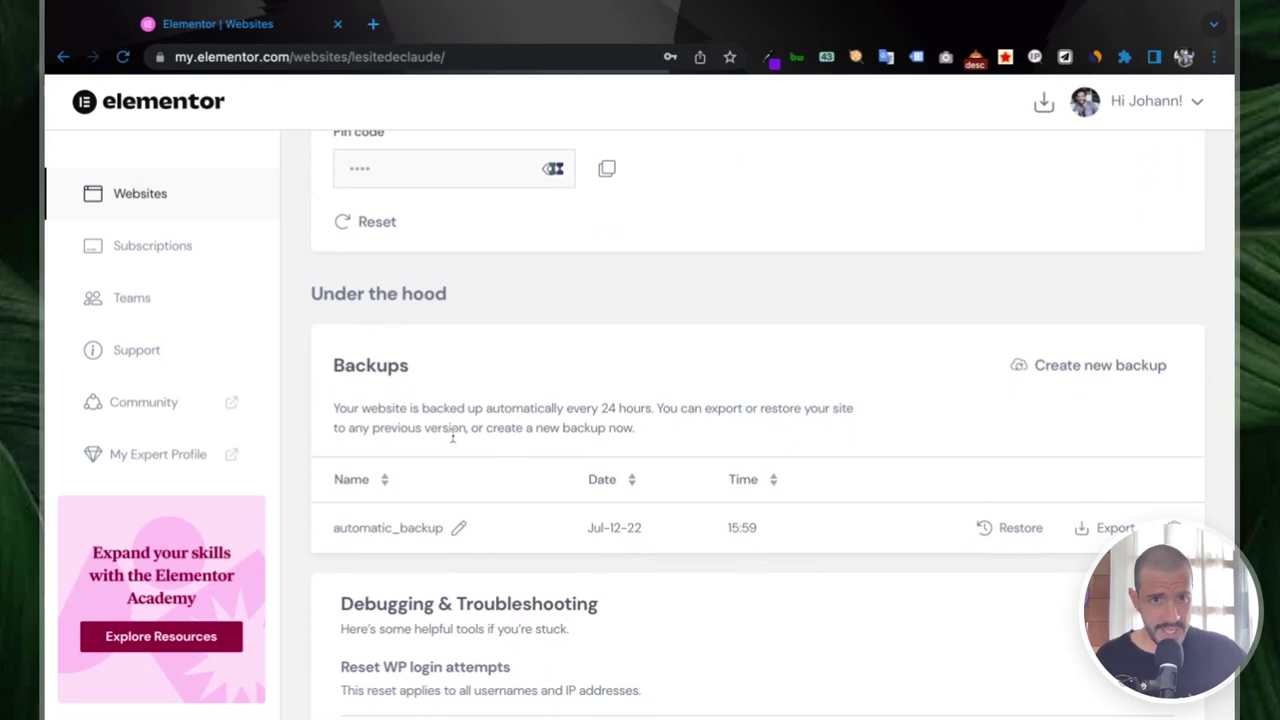
{"action": "scroll", "coordinate": [651, 440], "scroll_direction": "down", "scroll_amount": 1}
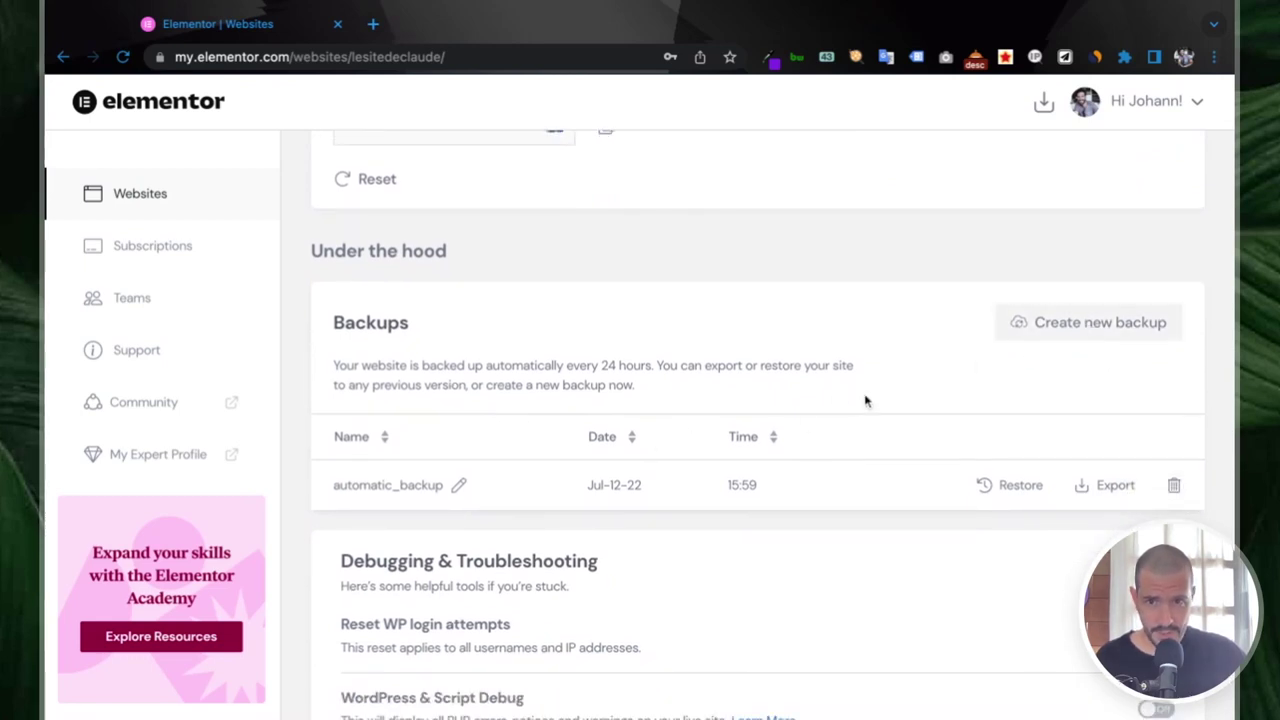
{"action": "scroll", "coordinate": [804, 421], "scroll_direction": "down", "scroll_amount": 2}
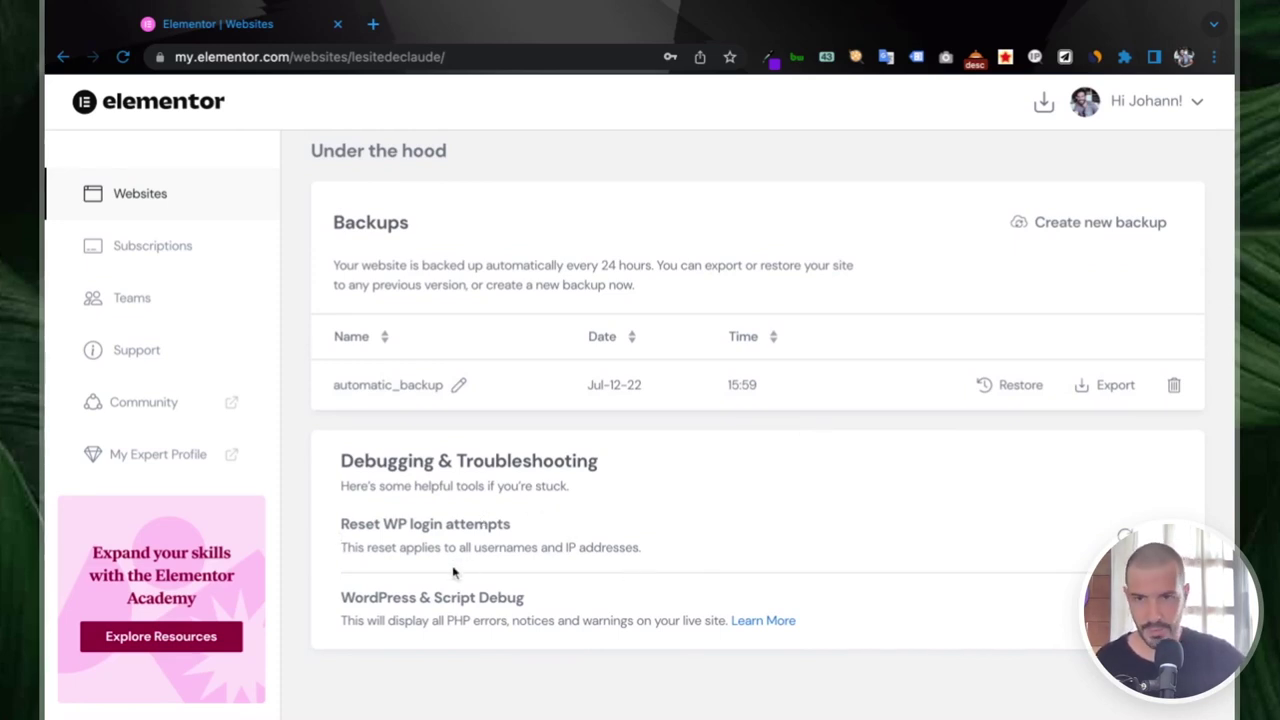
{"action": "left_click_drag", "start_coordinate": [394, 597], "coordinate": [528, 602]}
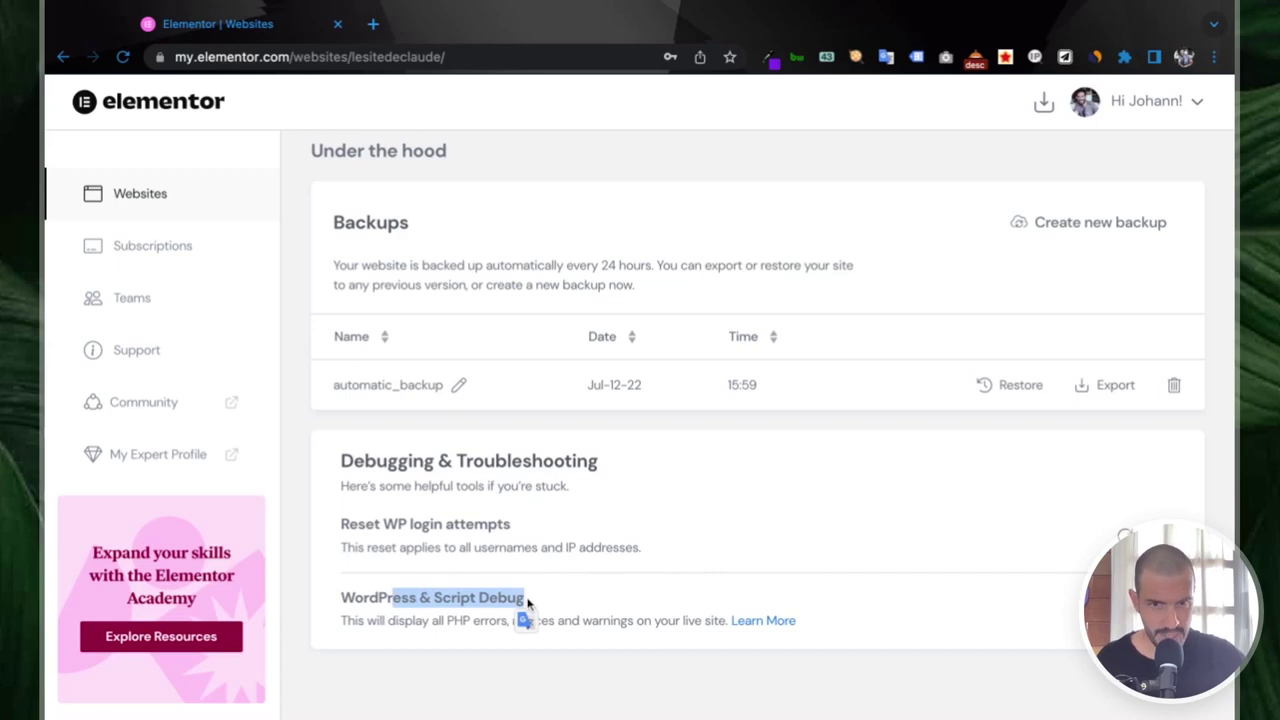
{"action": "scroll", "coordinate": [631, 597], "scroll_direction": "up", "scroll_amount": 5}
{"action": "scroll", "coordinate": [629, 637], "scroll_direction": "down", "scroll_amount": 5}
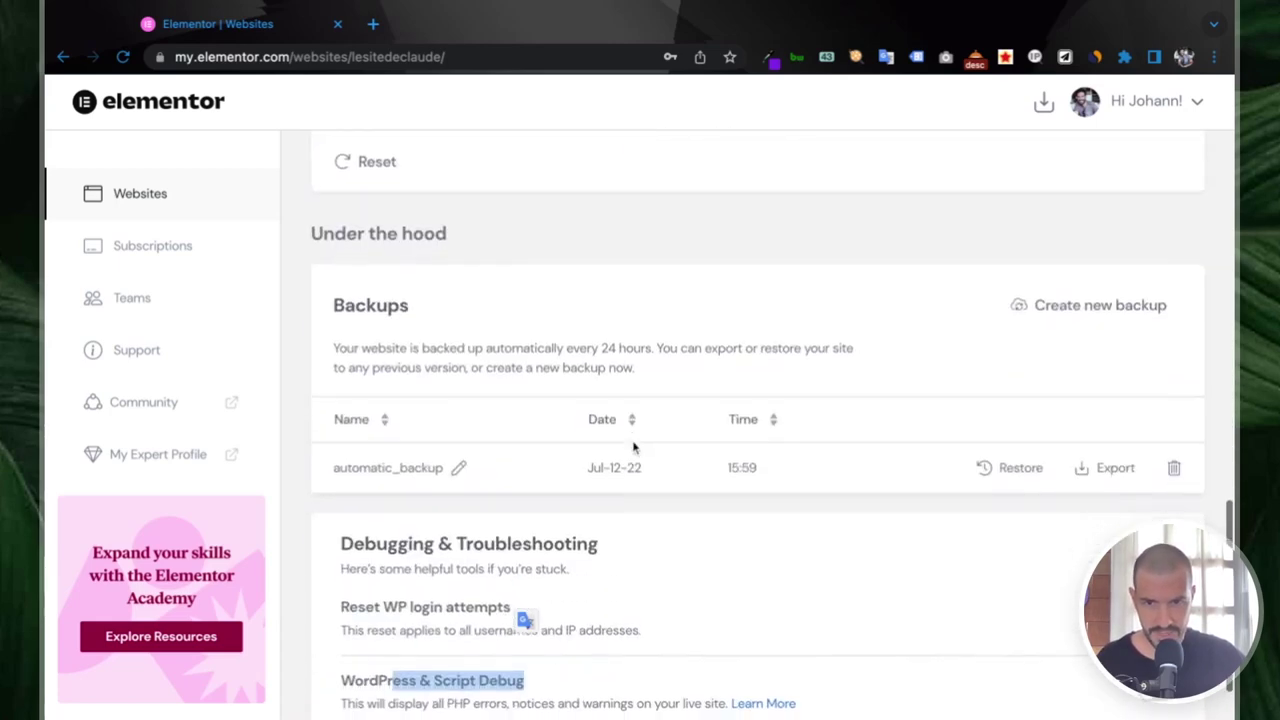
{"action": "scroll", "coordinate": [633, 448], "scroll_direction": "up", "scroll_amount": 10}
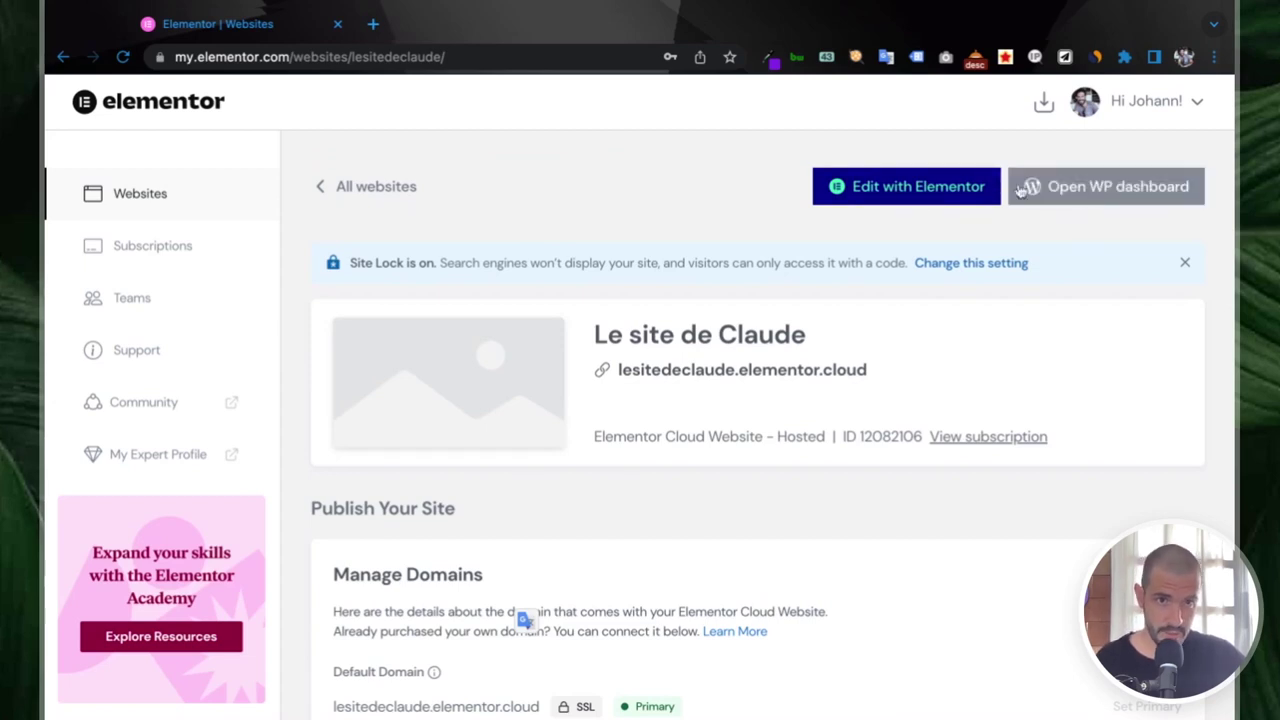
- Open the site in the Elementor editor and scroll through the page preview
{"action": "left_click", "coordinate": [940, 192]}
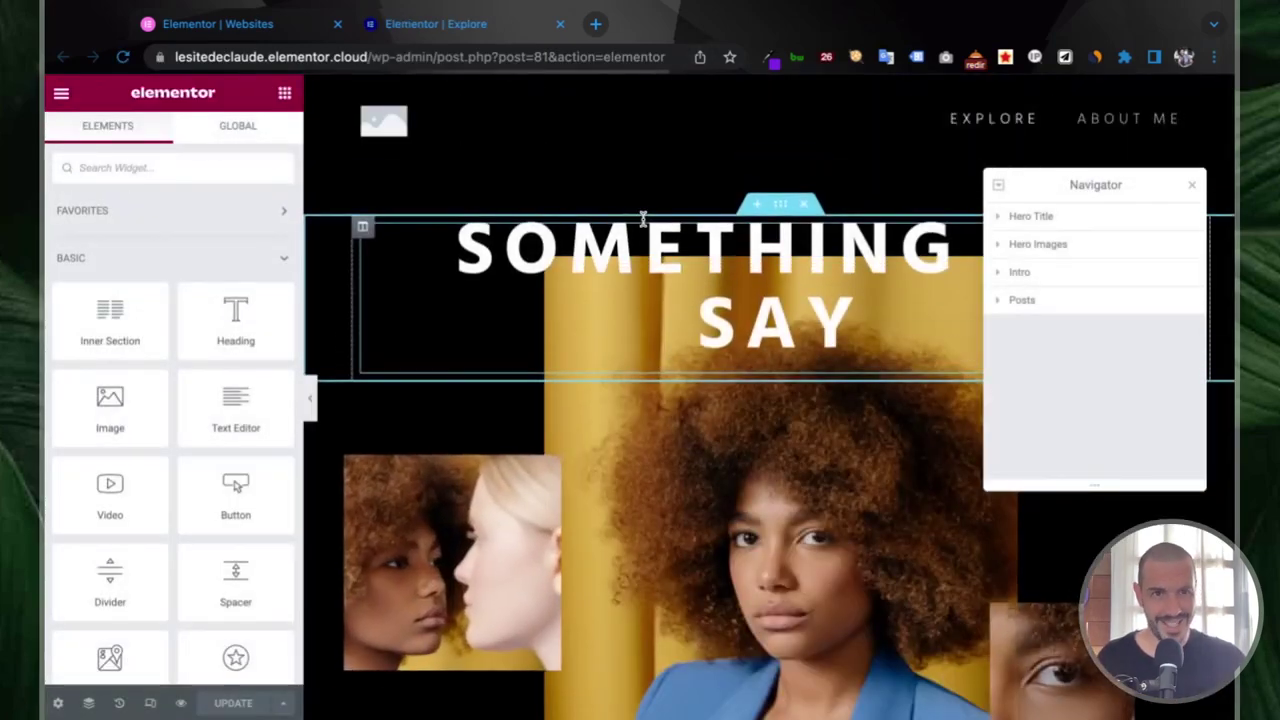
{"action": "scroll", "coordinate": [658, 295], "scroll_direction": "down", "scroll_amount": 5}
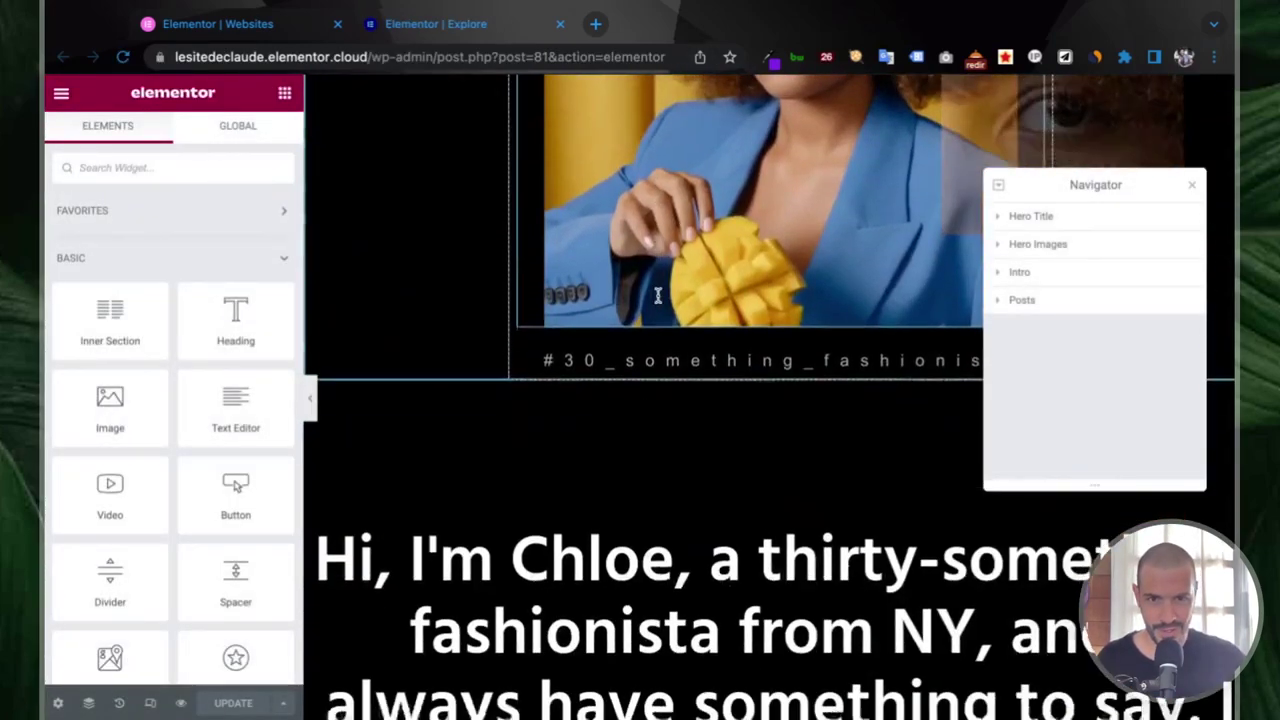
{"action": "scroll", "coordinate": [658, 295], "scroll_direction": "down", "scroll_amount": 15}
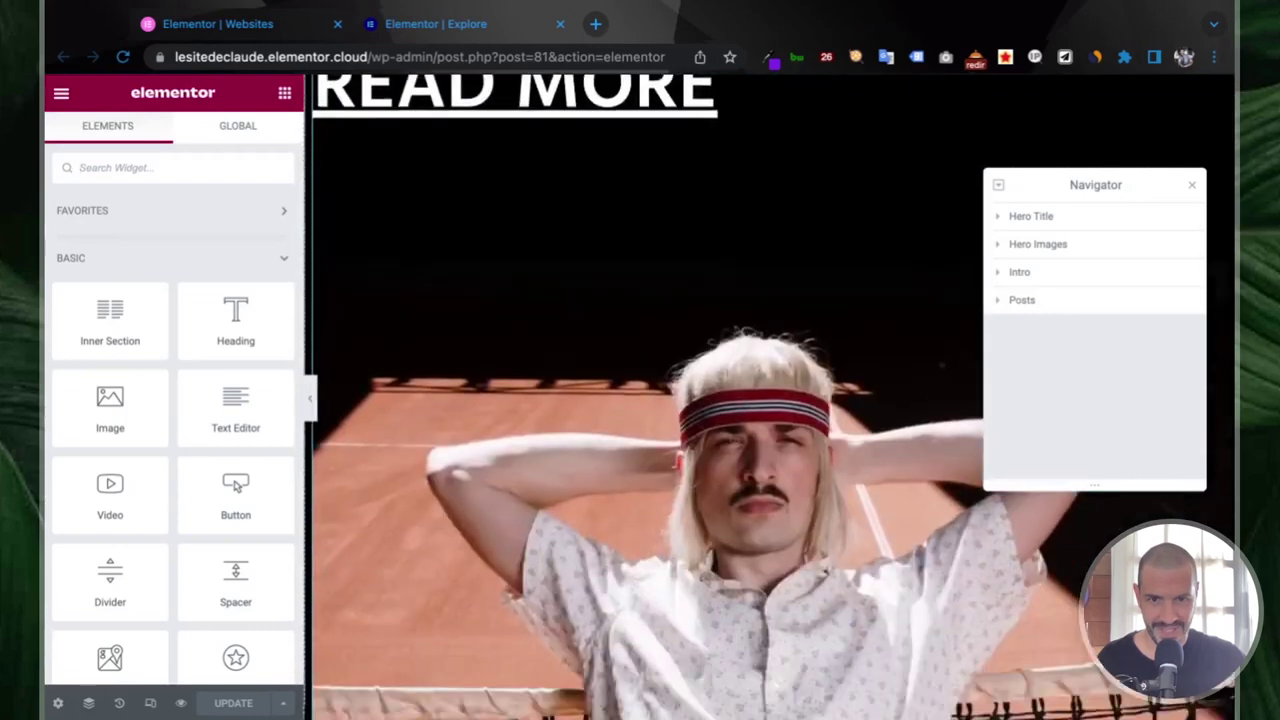
{"action": "scroll", "coordinate": [658, 295], "scroll_direction": "down", "scroll_amount": 15}
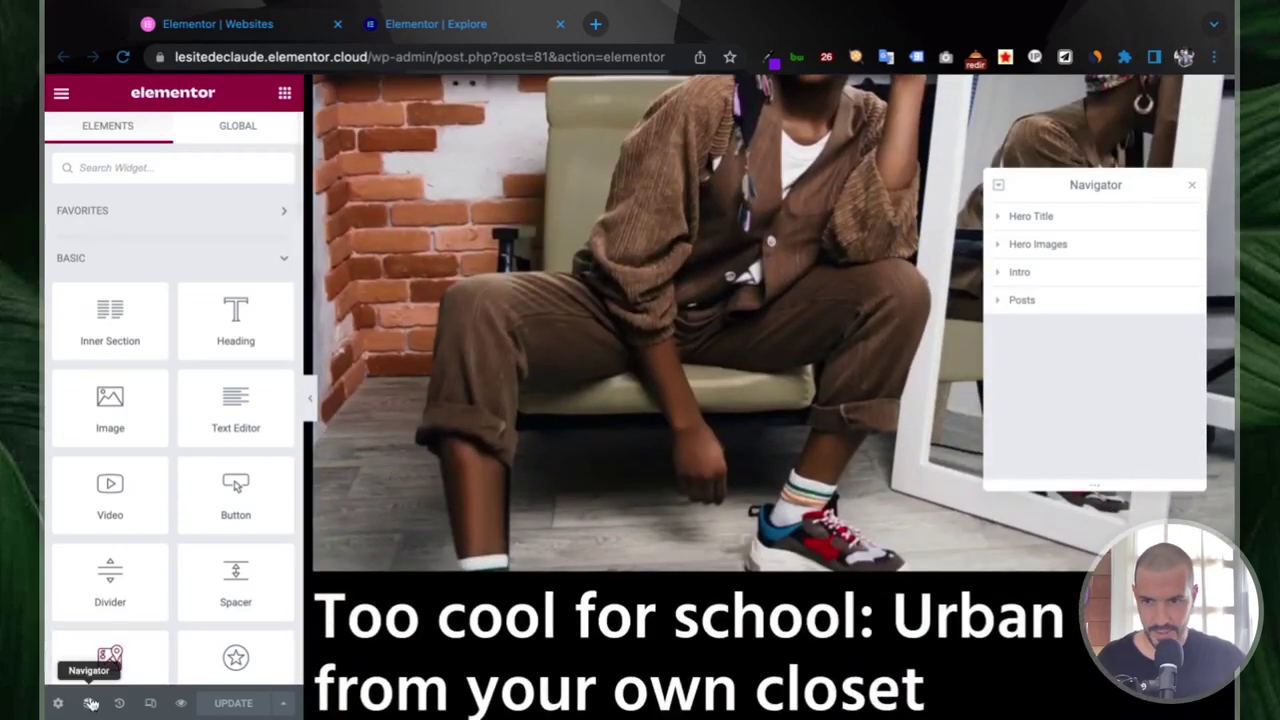
- In the Navigator, expand Hero Title, Hero Images and Intro, then select Posts
{"action": "left_click", "coordinate": [89, 703]}
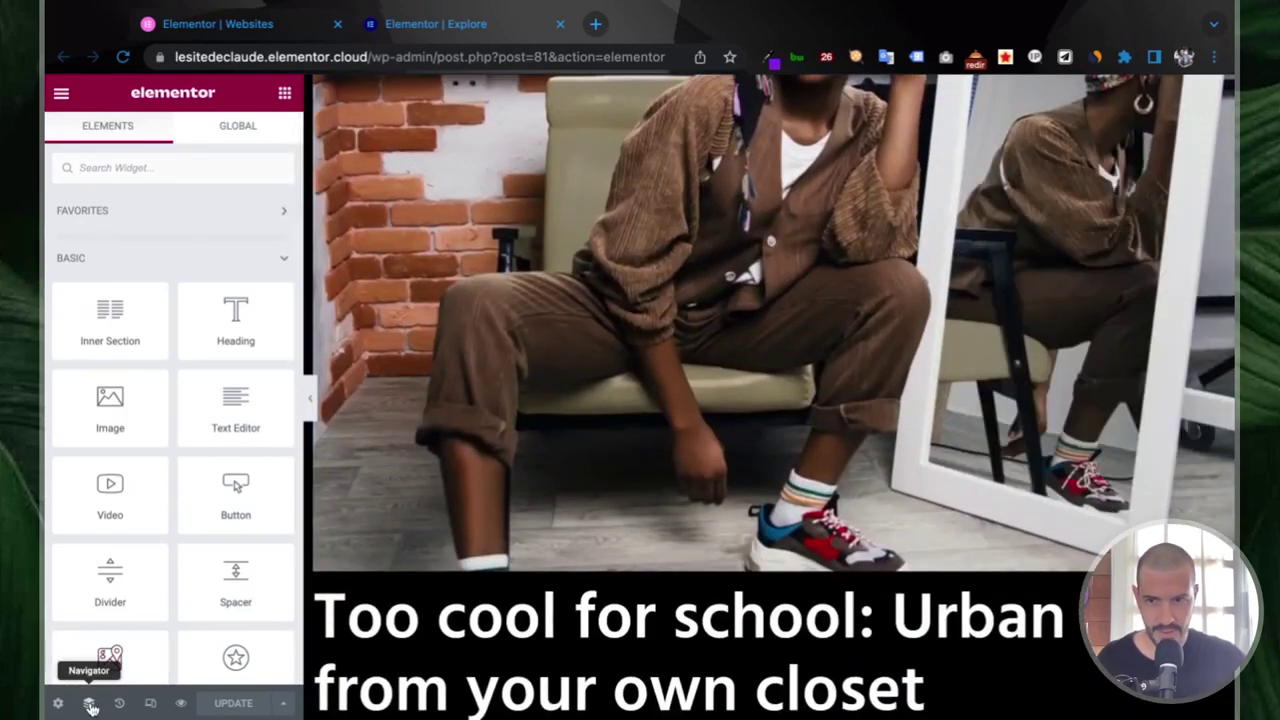
{"action": "left_click", "coordinate": [89, 703]}
{"action": "left_click", "coordinate": [997, 216]}
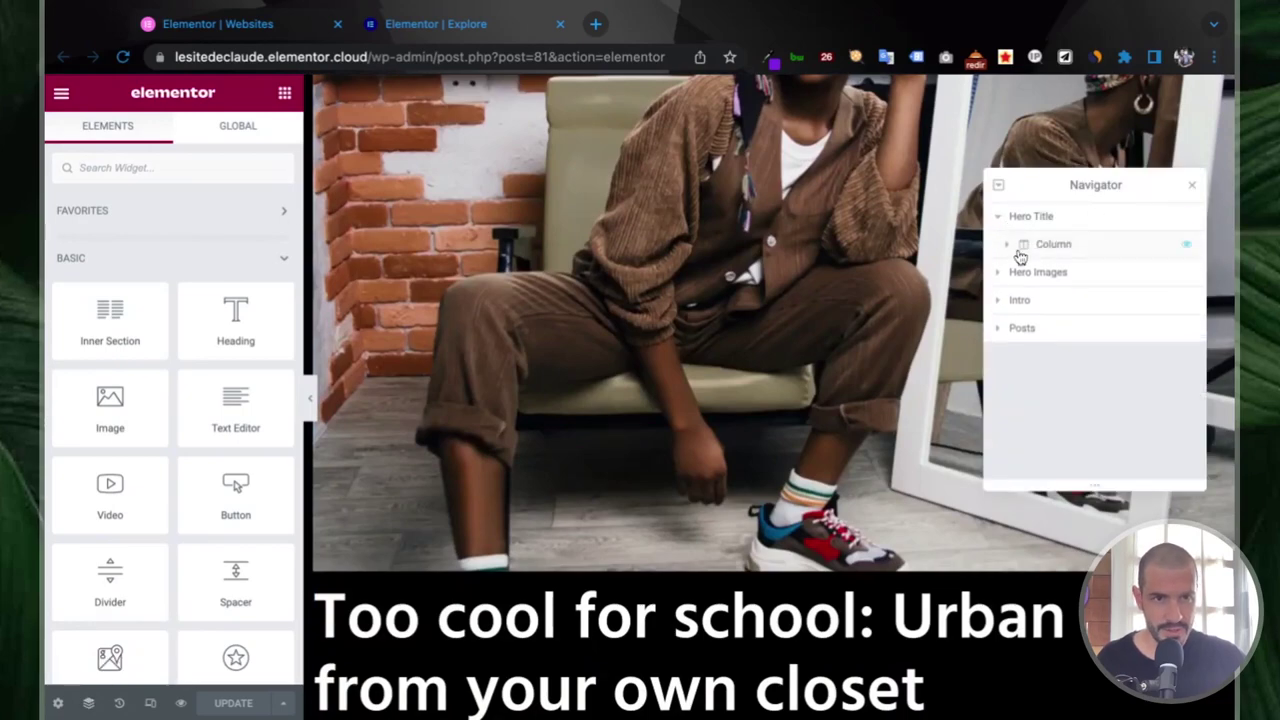
{"action": "left_click", "coordinate": [997, 272]}
{"action": "left_click", "coordinate": [997, 328]}
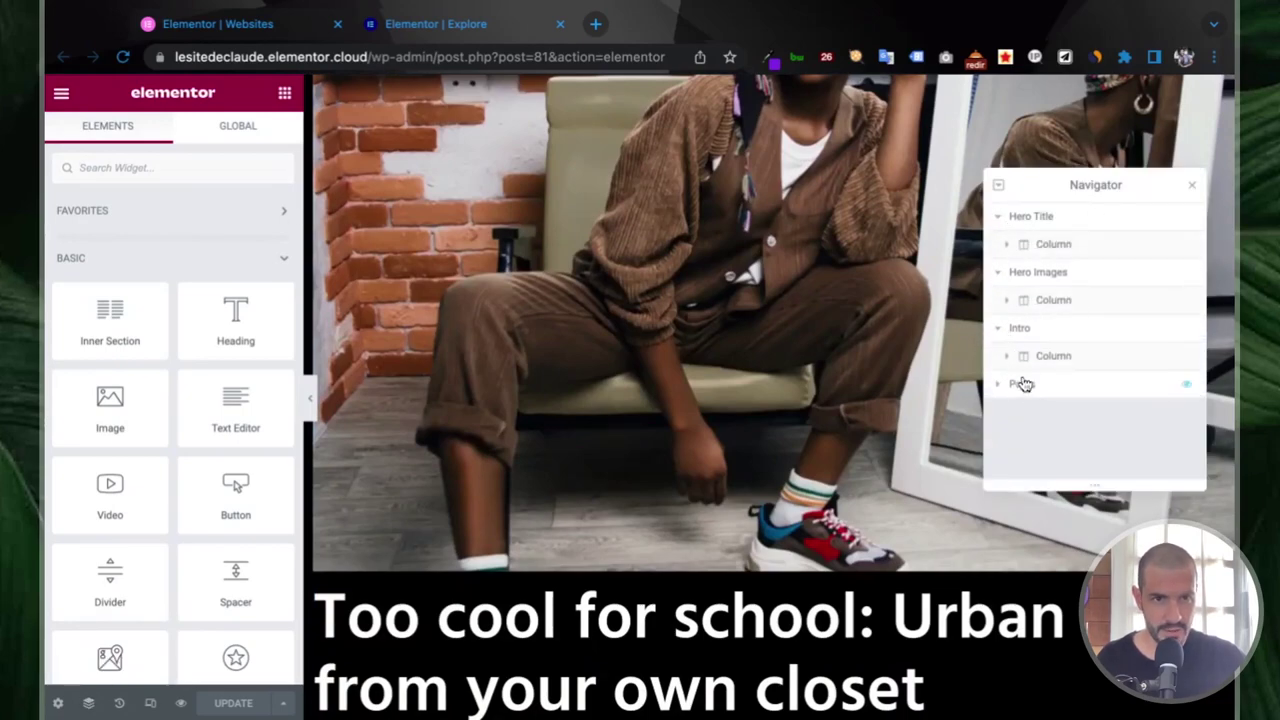
{"action": "left_click", "coordinate": [1022, 383]}
- Scroll the preview and select the 'SOMETHING TO SAY' title heading
{"action": "scroll", "coordinate": [725, 330], "scroll_direction": "up", "scroll_amount": 5}
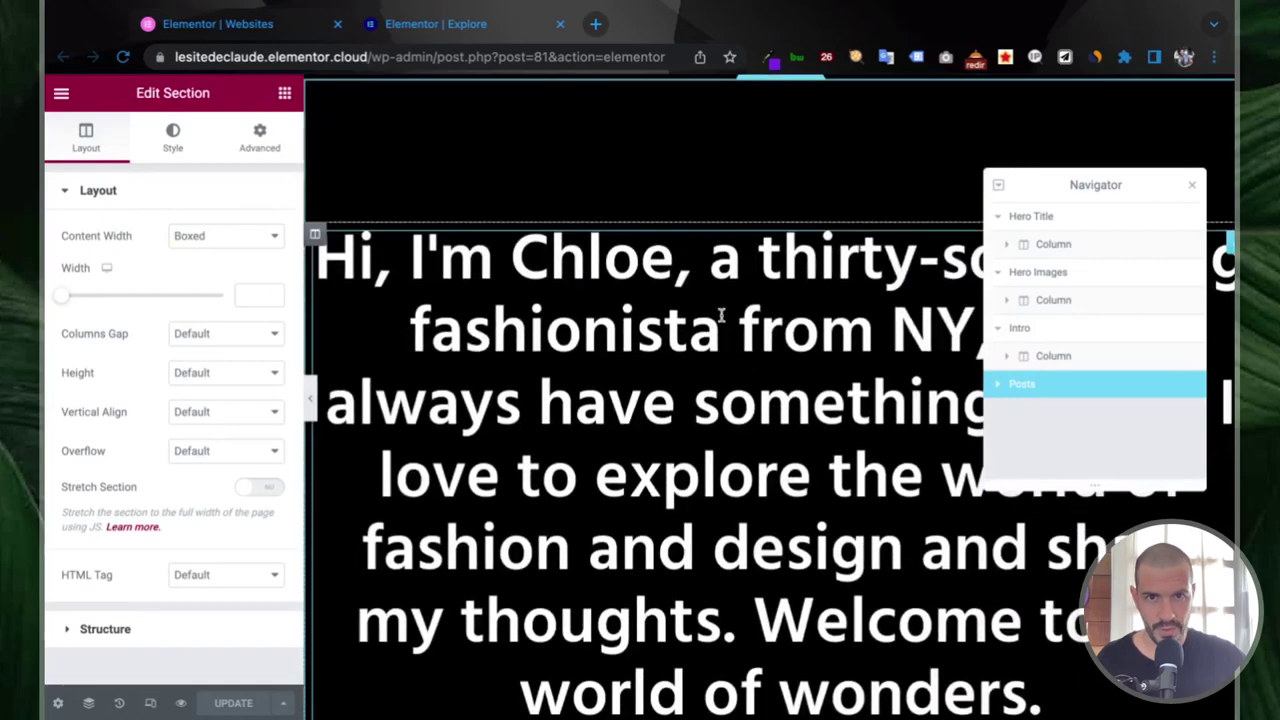
{"action": "scroll", "coordinate": [720, 315], "scroll_direction": "up", "scroll_amount": 5}
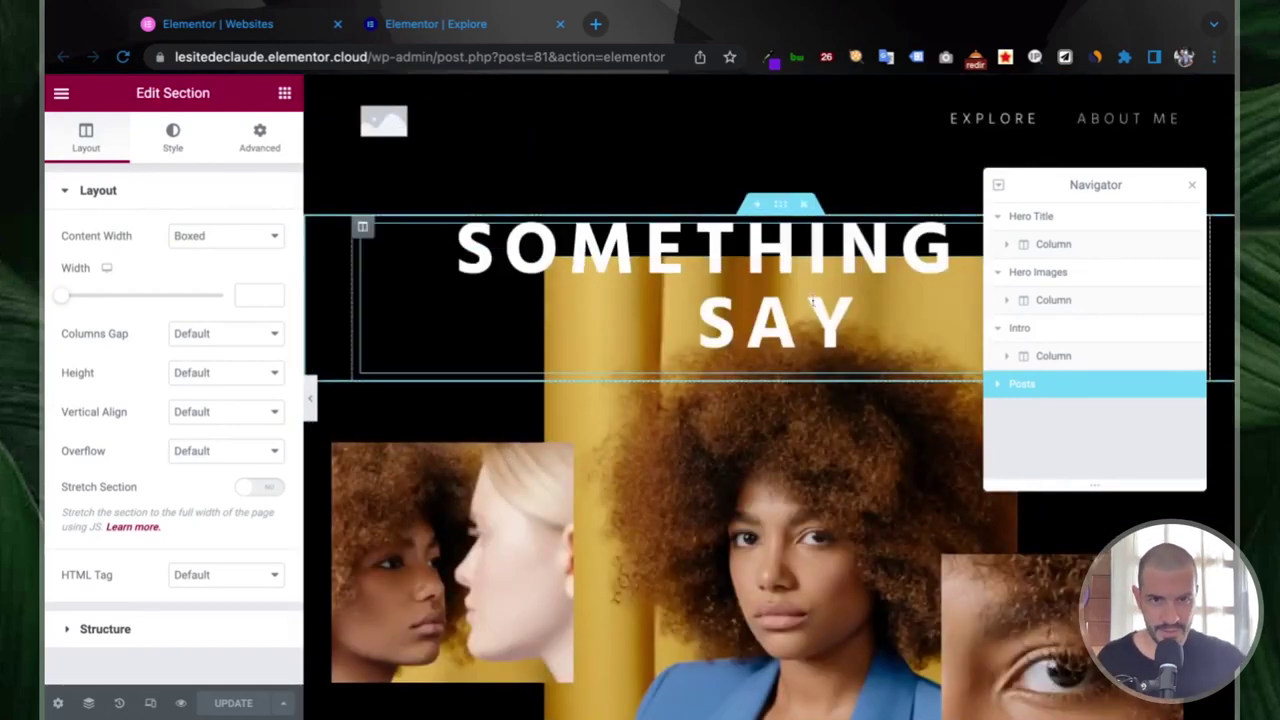
{"action": "scroll", "coordinate": [660, 315], "scroll_direction": "down", "scroll_amount": 6}
{"action": "scroll", "coordinate": [655, 314], "scroll_direction": "up", "scroll_amount": 6}
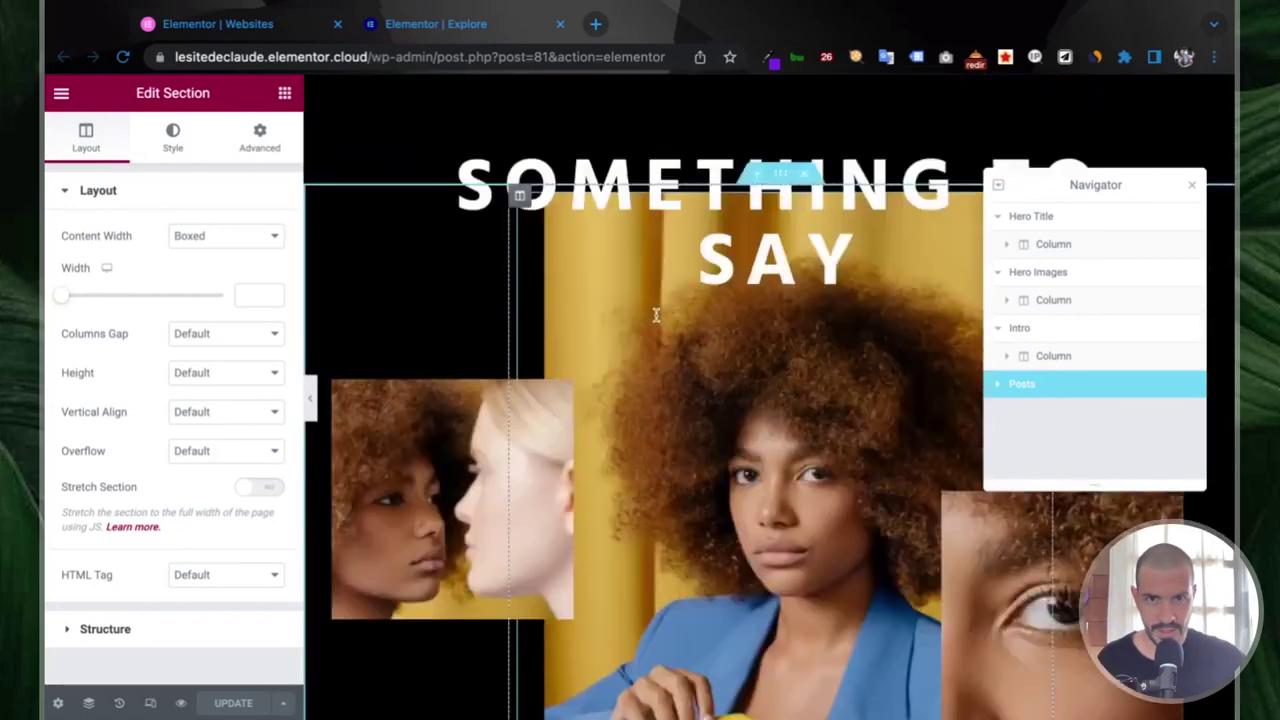
{"action": "scroll", "coordinate": [717, 481], "scroll_direction": "down", "scroll_amount": 2}
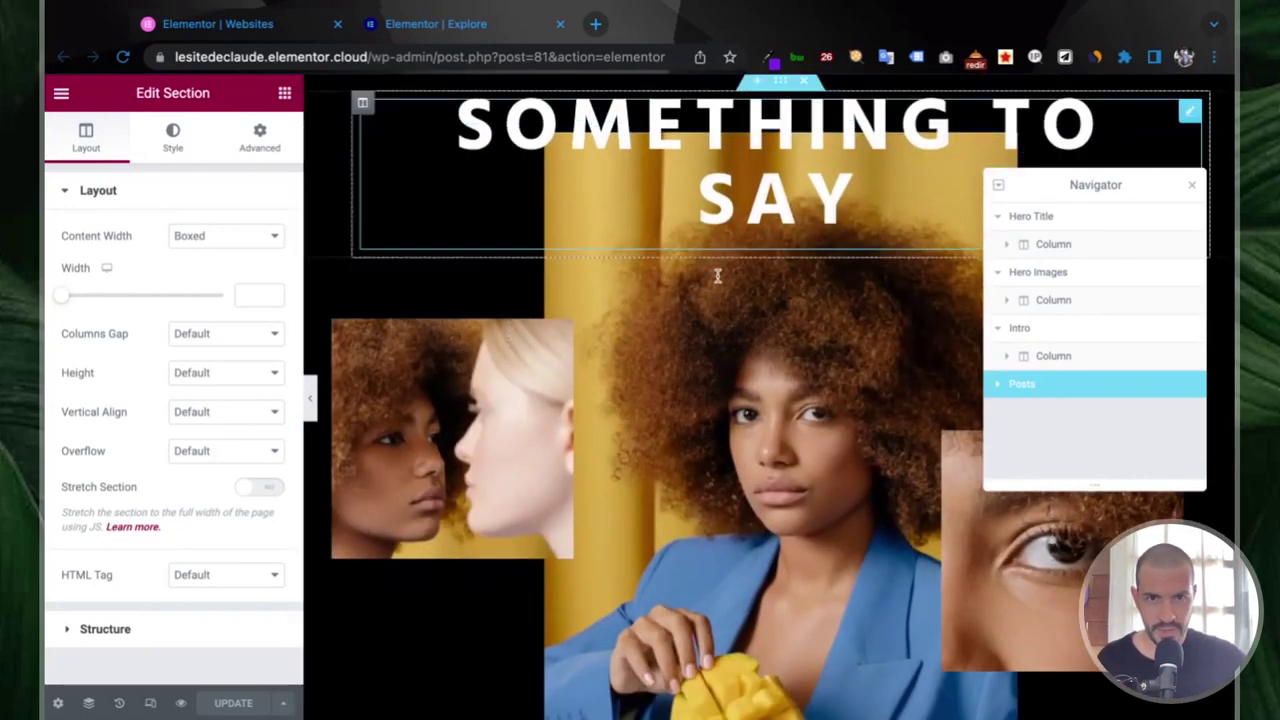
{"action": "left_click", "coordinate": [717, 276]}
- Replace the centre hero image with the uploaded claude.jpg portrait, adding alt text
{"action": "left_click", "coordinate": [719, 320]}
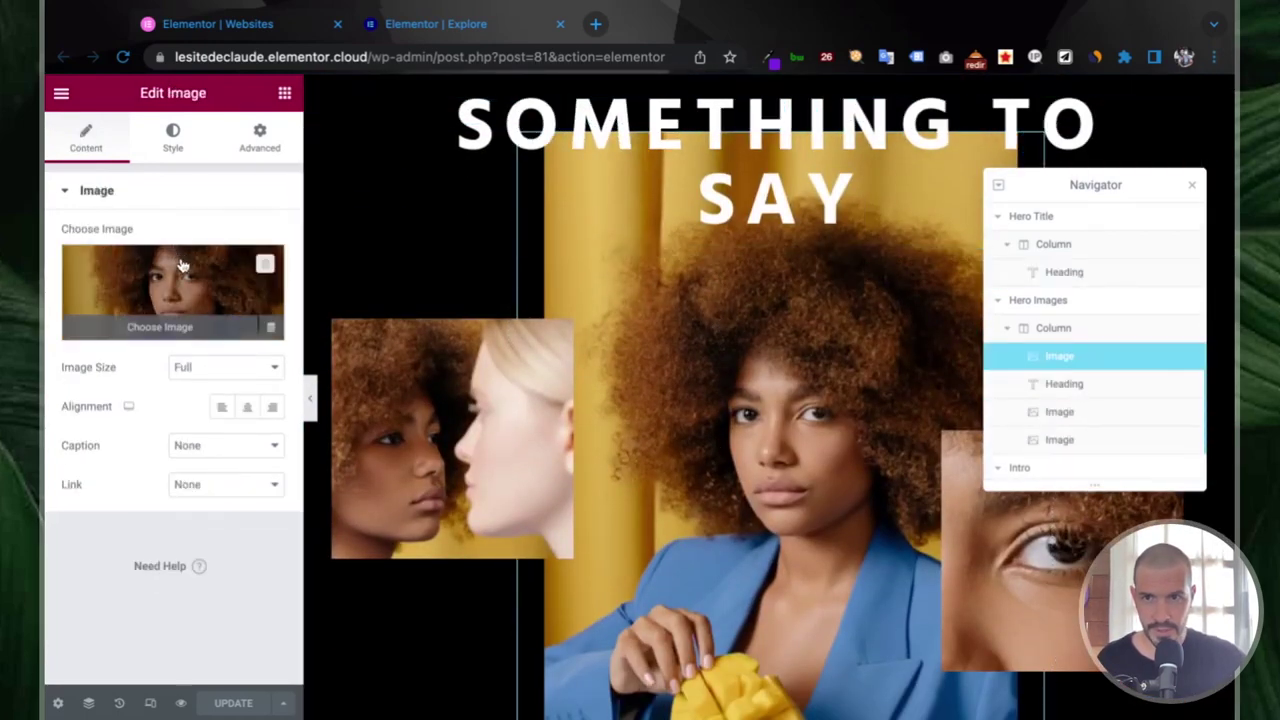
{"action": "left_click", "coordinate": [256, 264]}
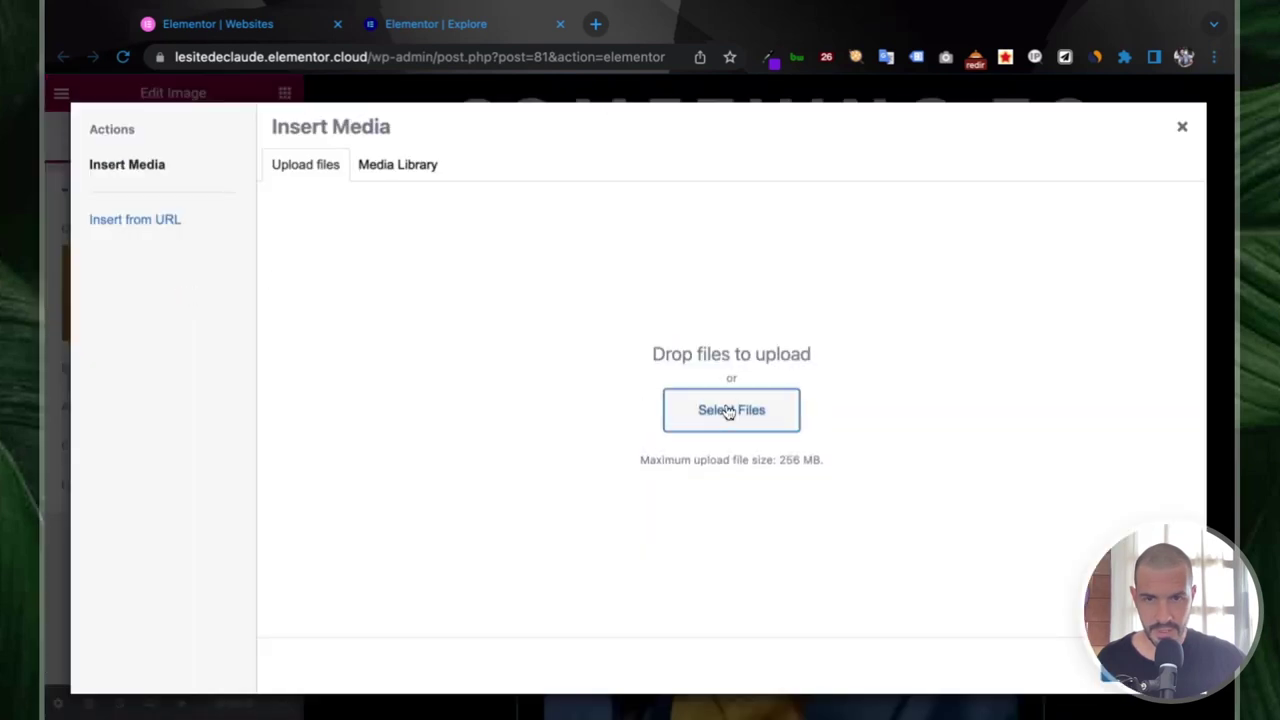
{"action": "left_click", "coordinate": [729, 412]}
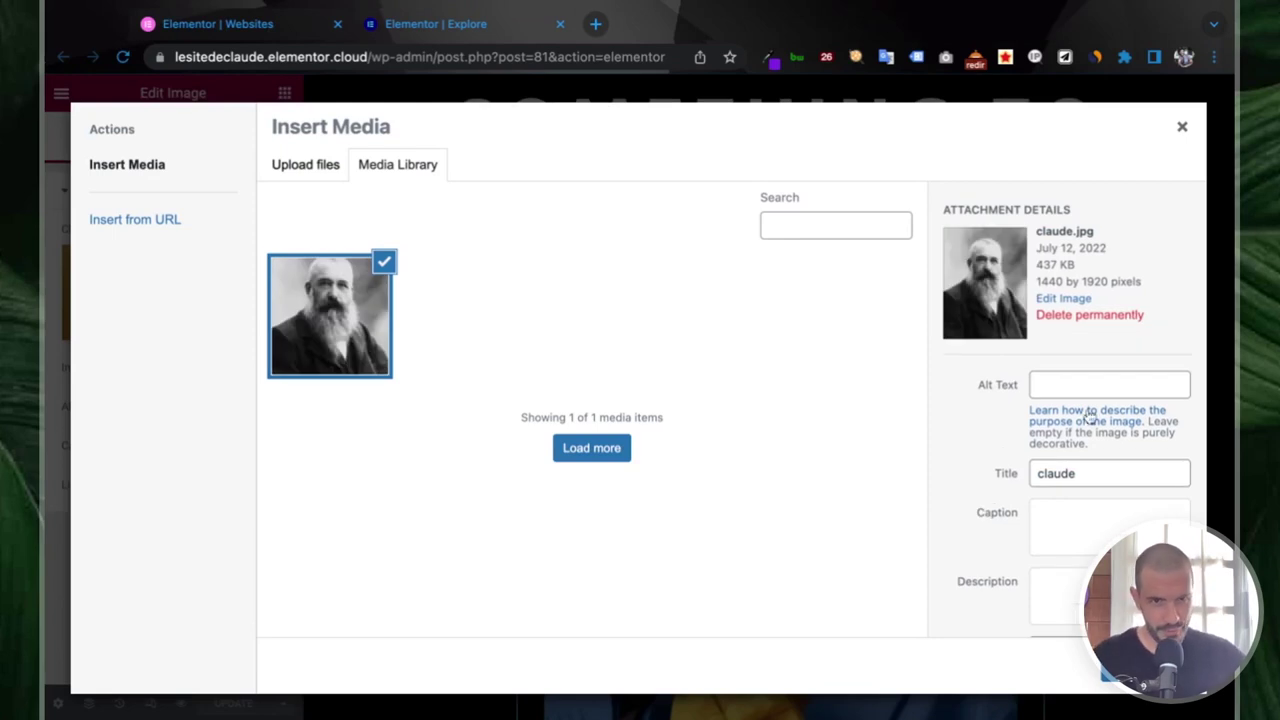
{"action": "left_click", "coordinate": [1053, 381]}
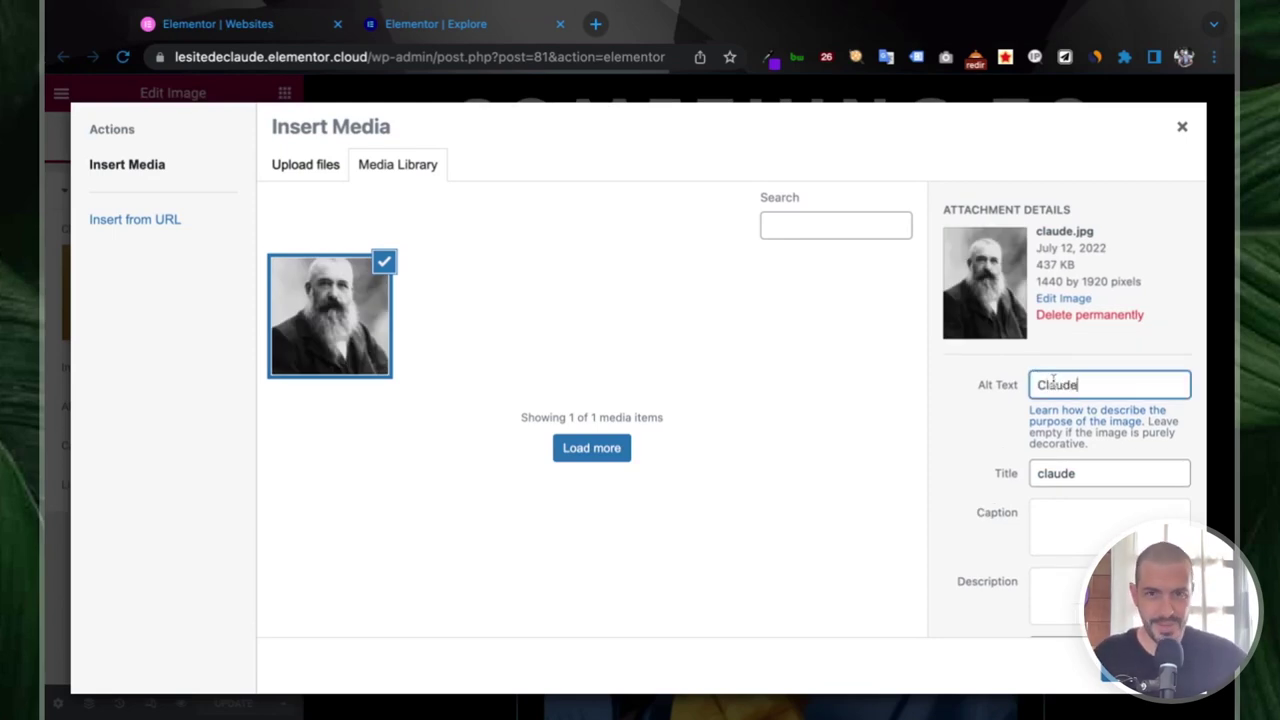
{"action": "left_click", "coordinate": [1135, 672]}
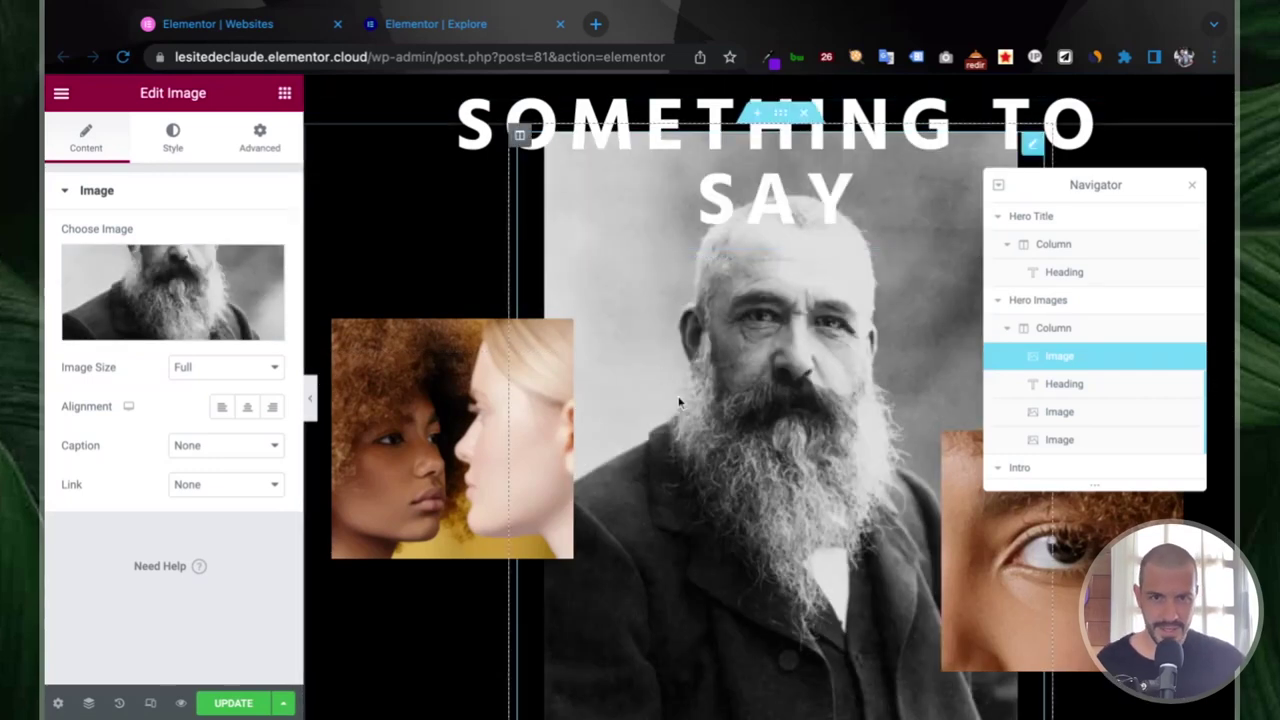
- Save the page with UPDATE and open Preview Changes in a new tab
{"action": "scroll", "coordinate": [677, 400], "scroll_direction": "down", "scroll_amount": 3}
{"action": "scroll", "coordinate": [660, 408], "scroll_direction": "up", "scroll_amount": 2}
{"action": "left_click", "coordinate": [233, 703]}
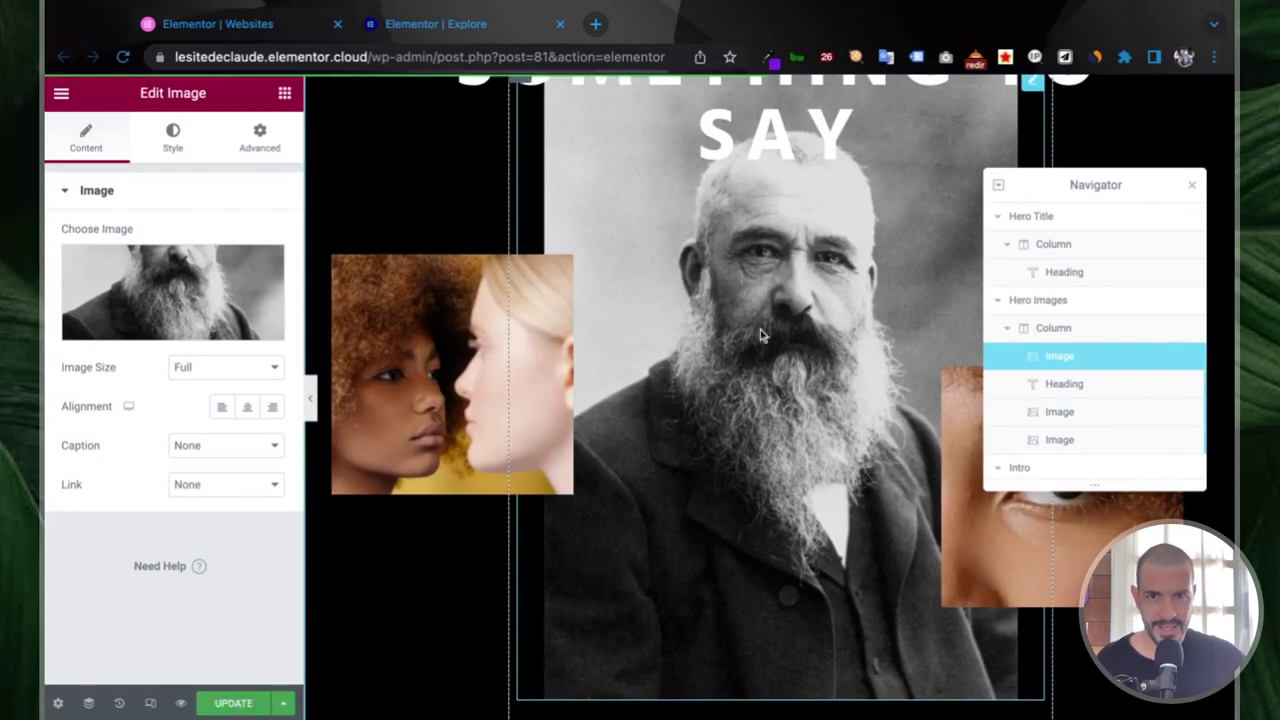
{"action": "left_click", "coordinate": [183, 705]}
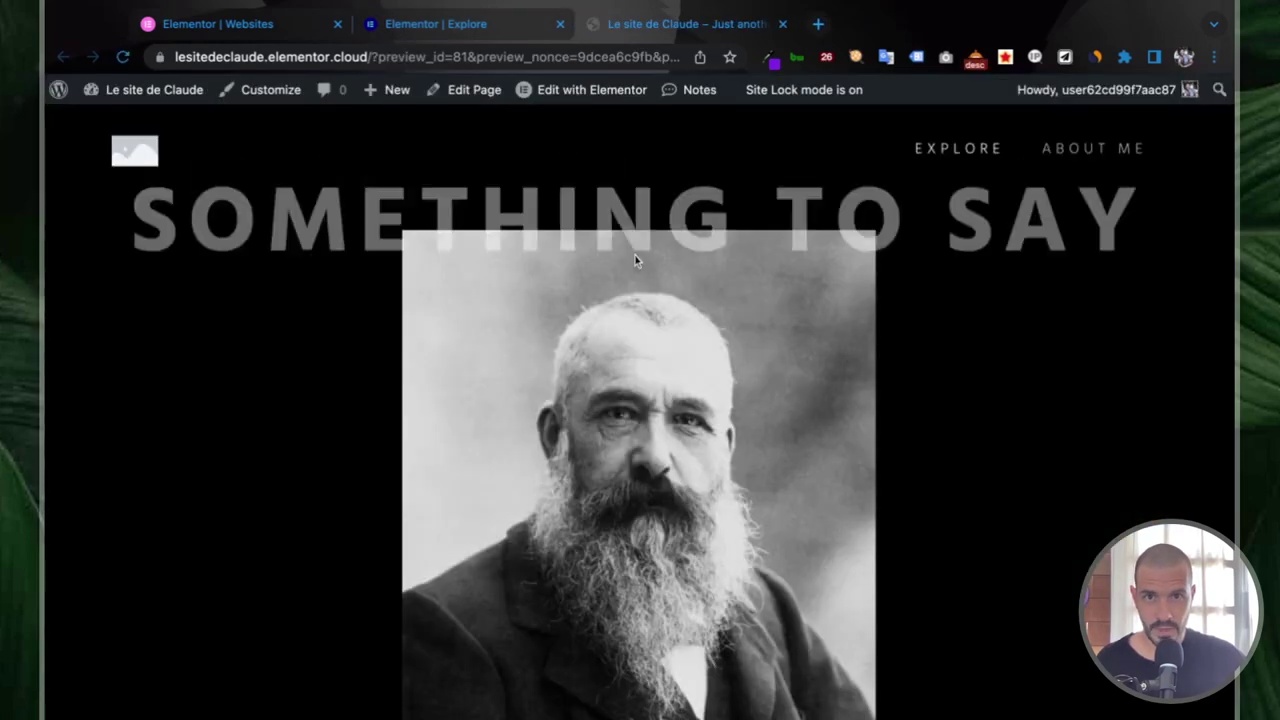
- Inspect the portrait's rendered and file size in Chrome DevTools, then close DevTools
{"action": "scroll", "coordinate": [635, 300], "scroll_direction": "down", "scroll_amount": 2}
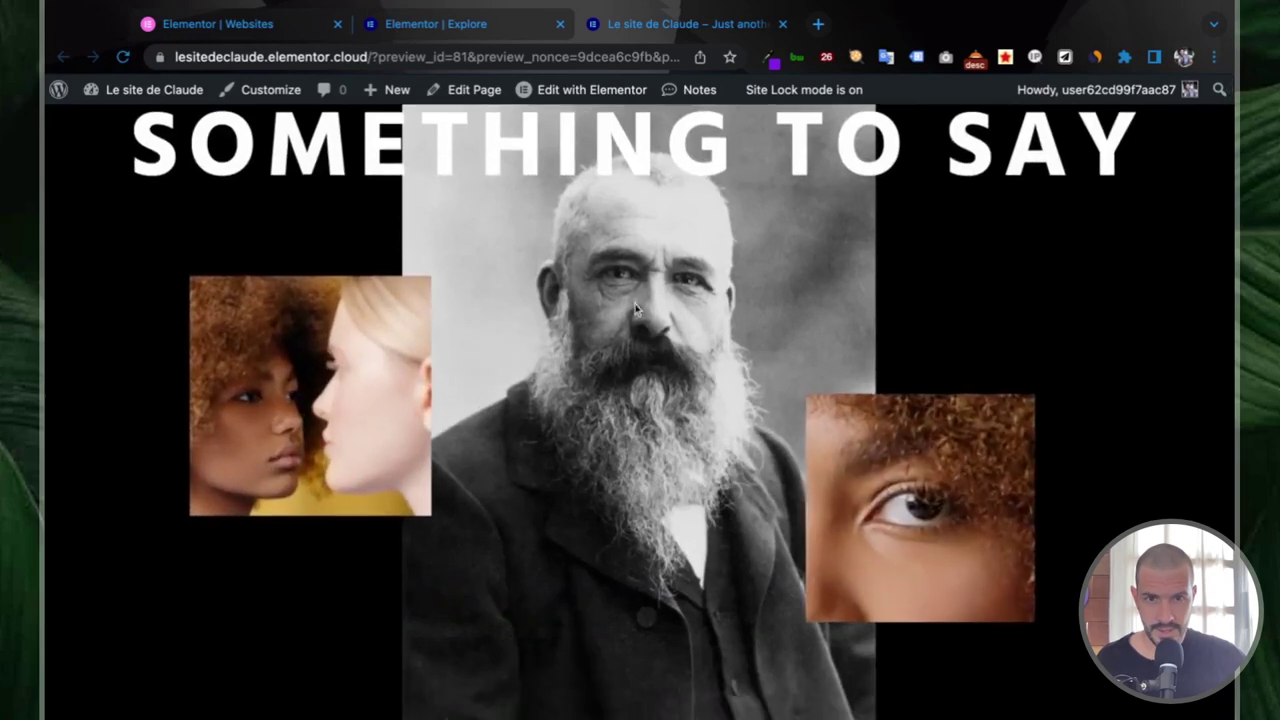
{"action": "key", "text": "super+alt+i"}
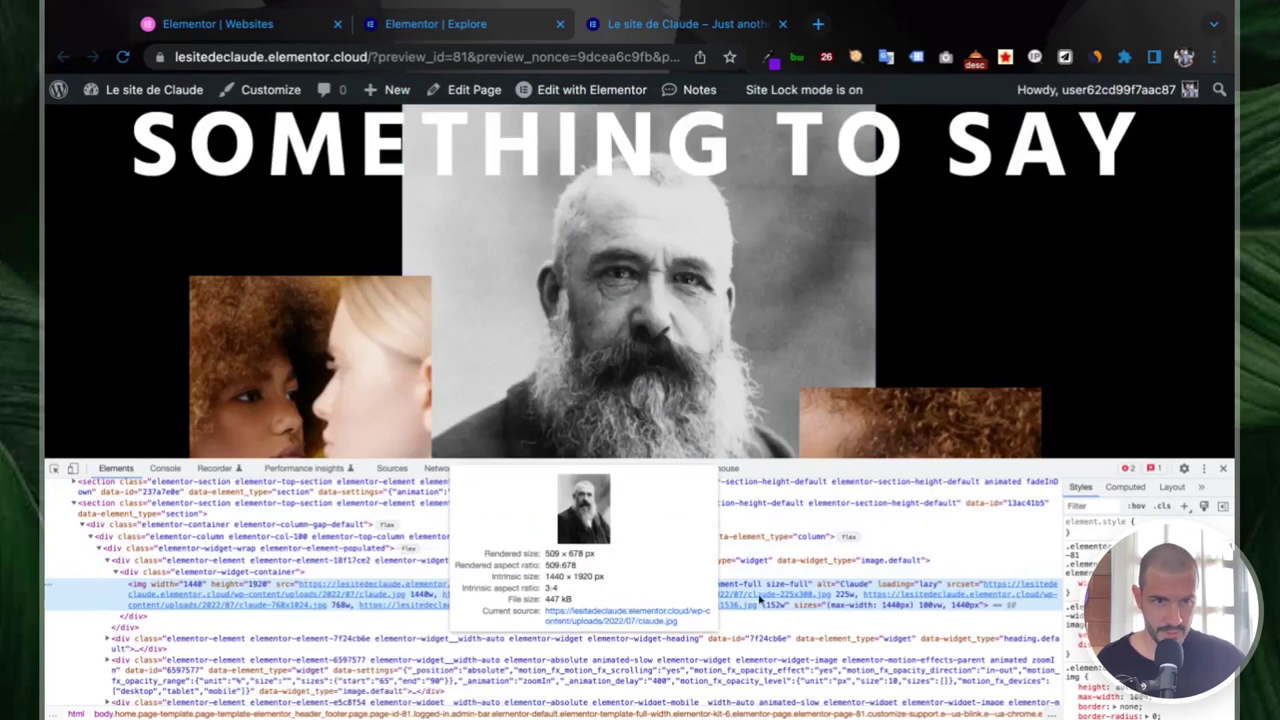
{"action": "left_click", "coordinate": [1223, 468]}
- Scroll the preview and go to the WordPress dashboard via the admin bar site name
{"action": "scroll", "coordinate": [736, 352], "scroll_direction": "down", "scroll_amount": 3}
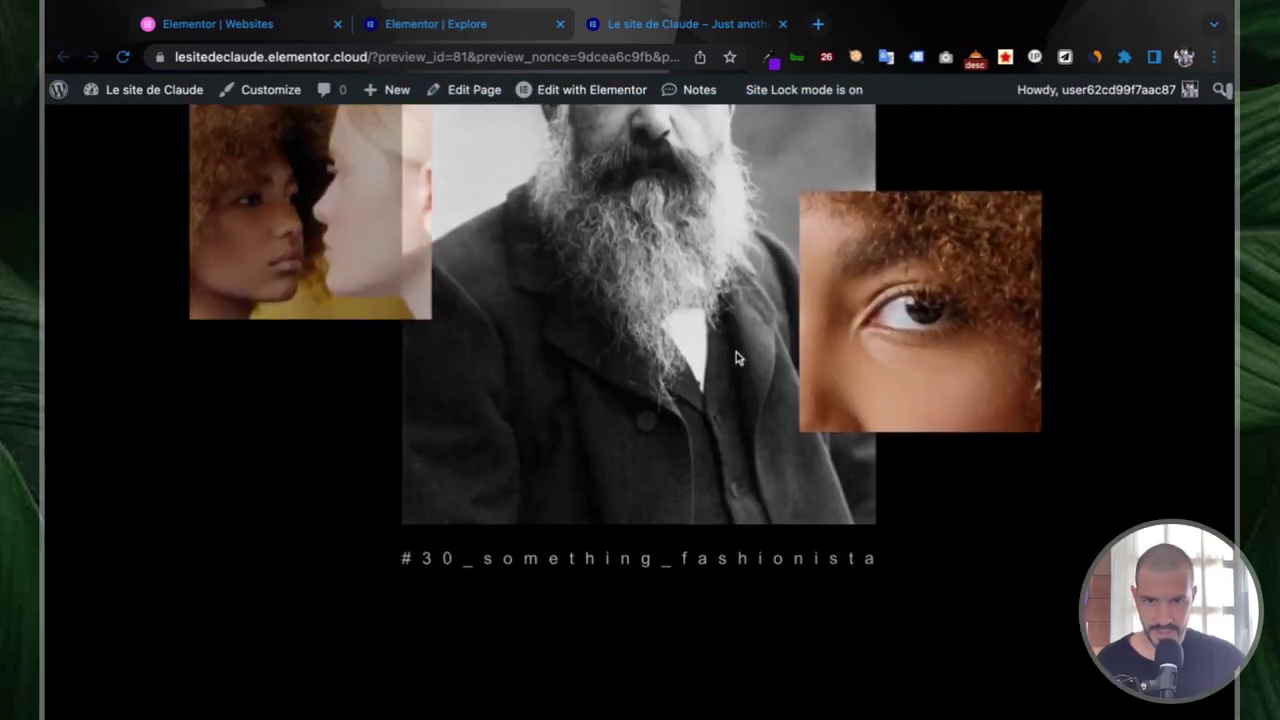
{"action": "scroll", "coordinate": [736, 352], "scroll_direction": "up", "scroll_amount": 5}
{"action": "scroll", "coordinate": [703, 322], "scroll_direction": "down", "scroll_amount": 5}
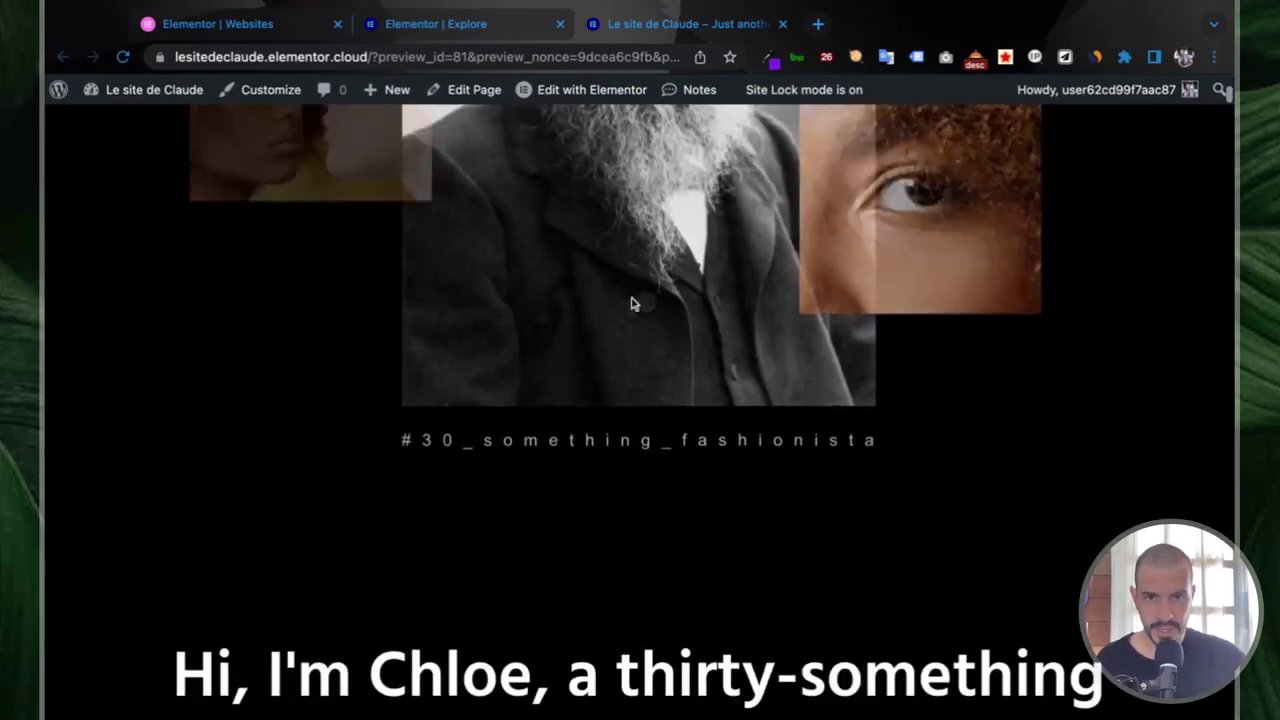
{"action": "left_click", "coordinate": [148, 92]}
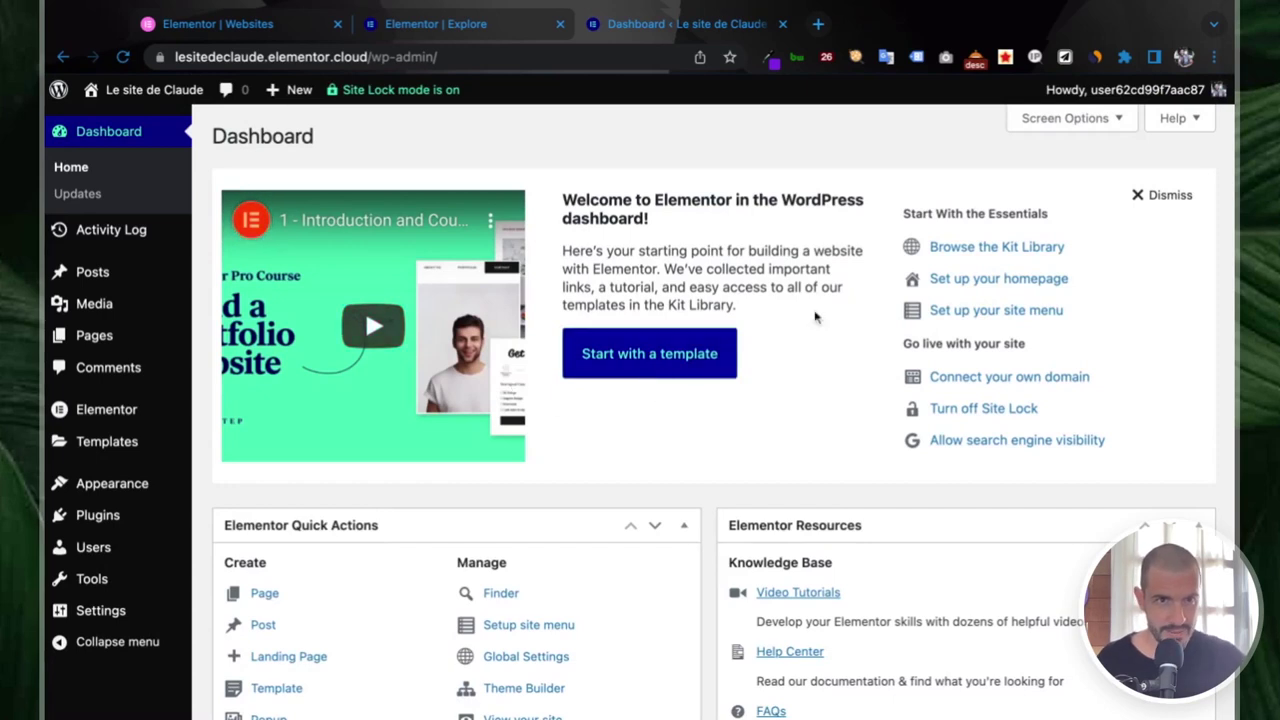
- Scroll through the WordPress Dashboard and open Activity Log from the admin sidebar
{"action": "scroll", "coordinate": [785, 408], "scroll_direction": "down", "scroll_amount": 1}
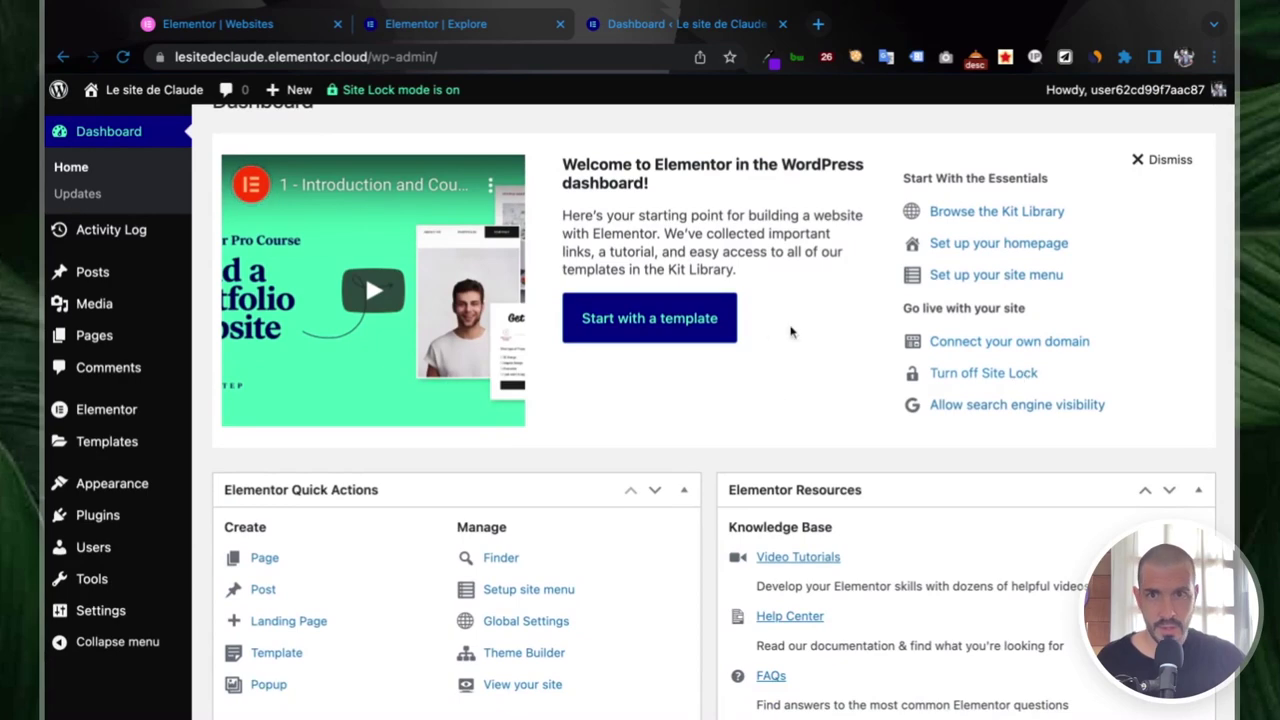
{"action": "scroll", "coordinate": [760, 335], "scroll_direction": "down", "scroll_amount": 1}
{"action": "scroll", "coordinate": [752, 336], "scroll_direction": "up", "scroll_amount": 1}
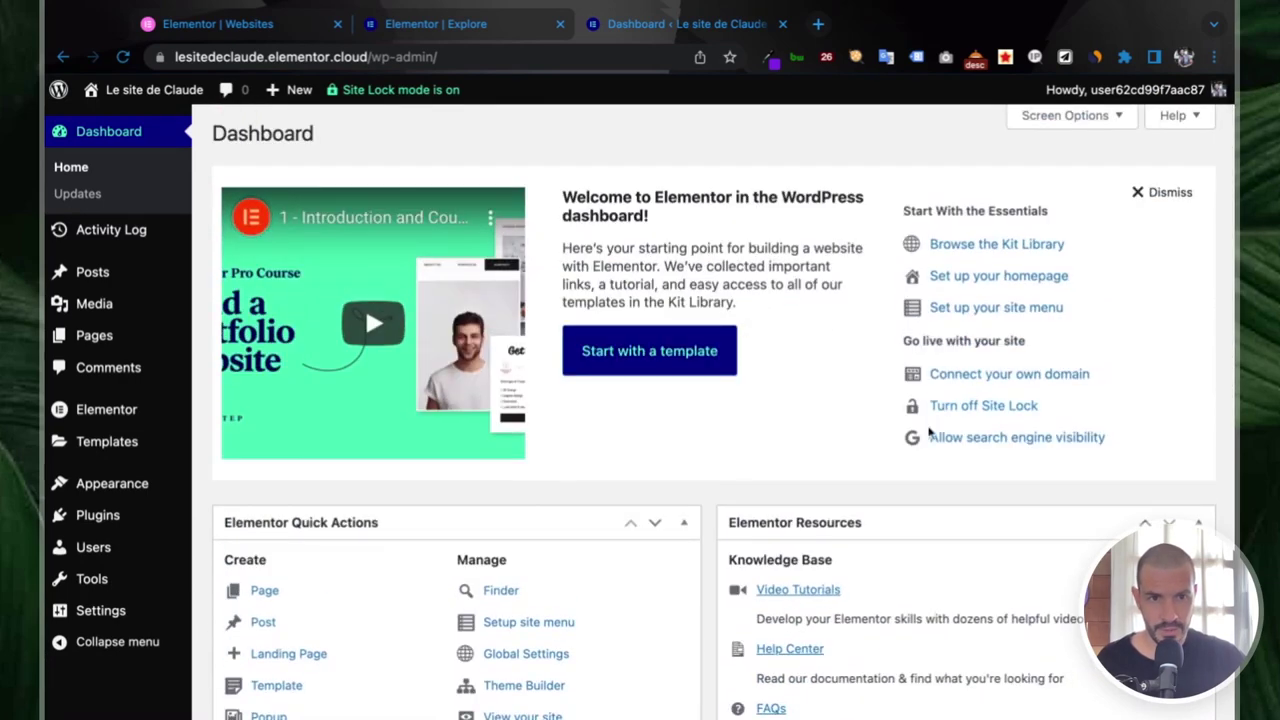
{"action": "scroll", "coordinate": [730, 472], "scroll_direction": "down", "scroll_amount": 2}
{"action": "scroll", "coordinate": [730, 472], "scroll_direction": "down", "scroll_amount": 2}
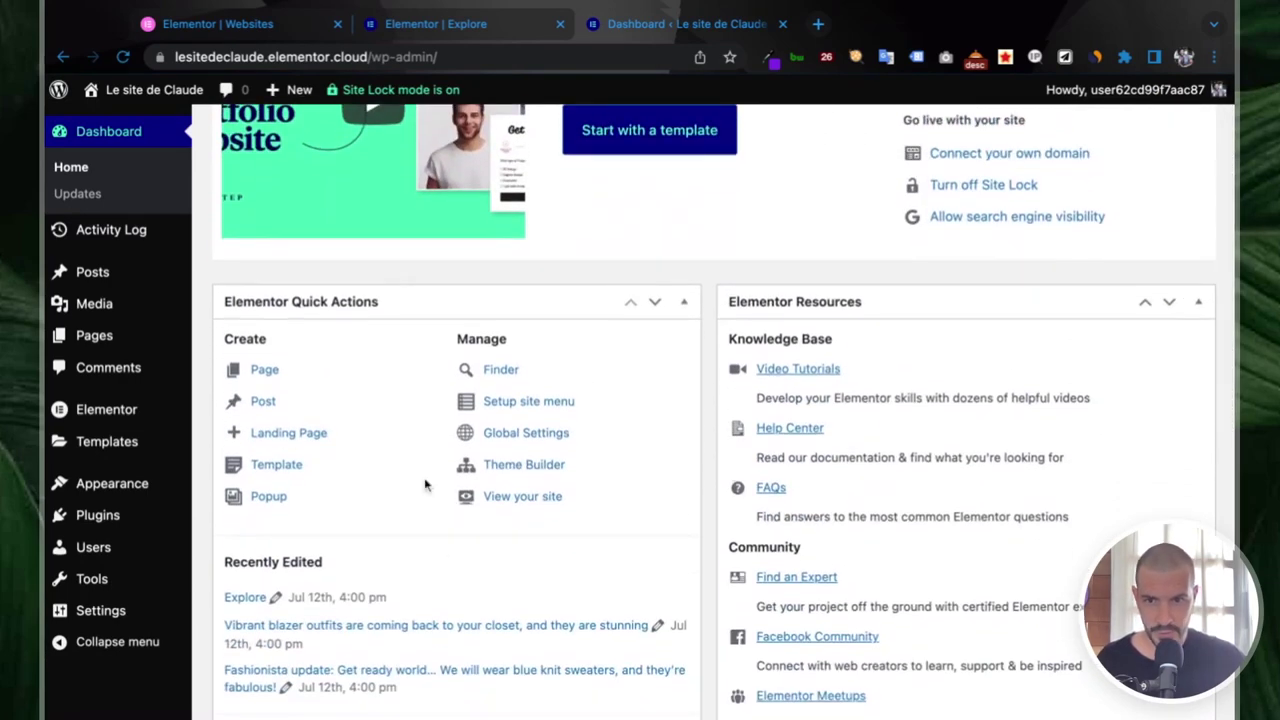
{"action": "scroll", "coordinate": [428, 485], "scroll_direction": "down", "scroll_amount": 3}
{"action": "scroll", "coordinate": [425, 485], "scroll_direction": "down", "scroll_amount": 3}
{"action": "scroll", "coordinate": [425, 485], "scroll_direction": "up", "scroll_amount": 4}
{"action": "left_click", "coordinate": [117, 232]}
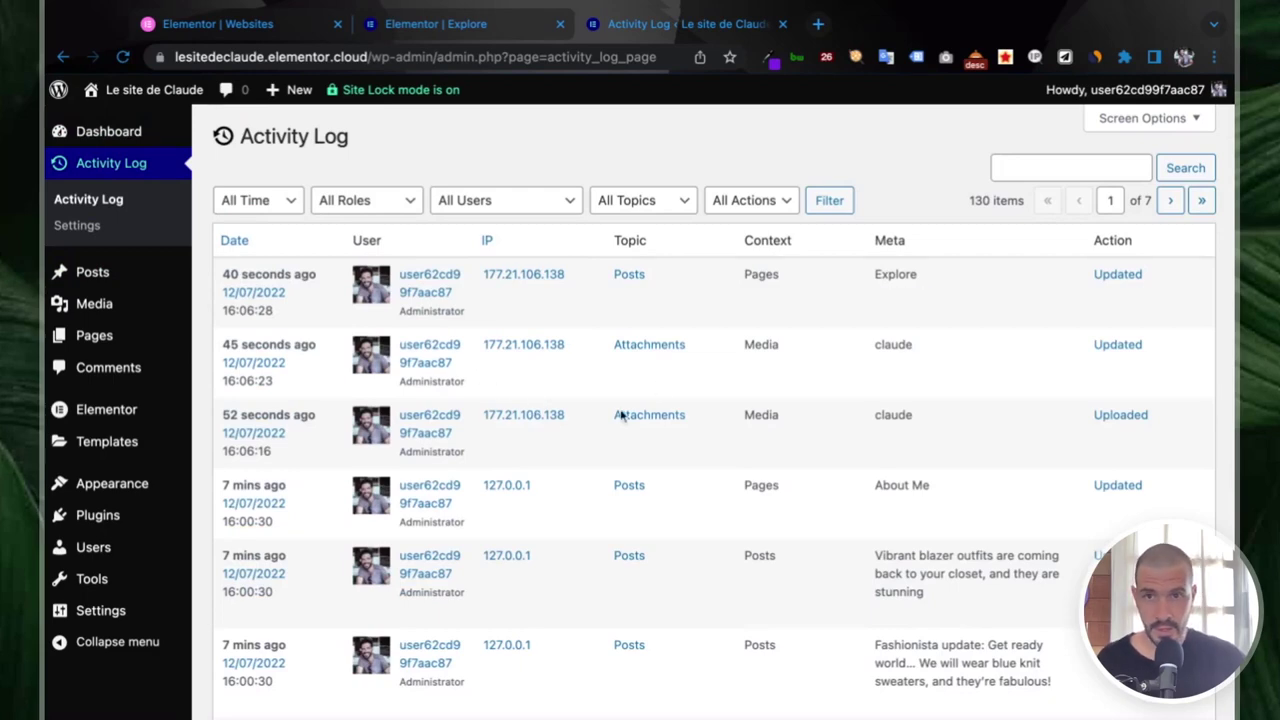
- Open the Activity Log Settings page, which keeps logs for 30 days
{"action": "scroll", "coordinate": [534, 357], "scroll_direction": "down", "scroll_amount": 5}
{"action": "scroll", "coordinate": [535, 357], "scroll_direction": "up", "scroll_amount": 5}
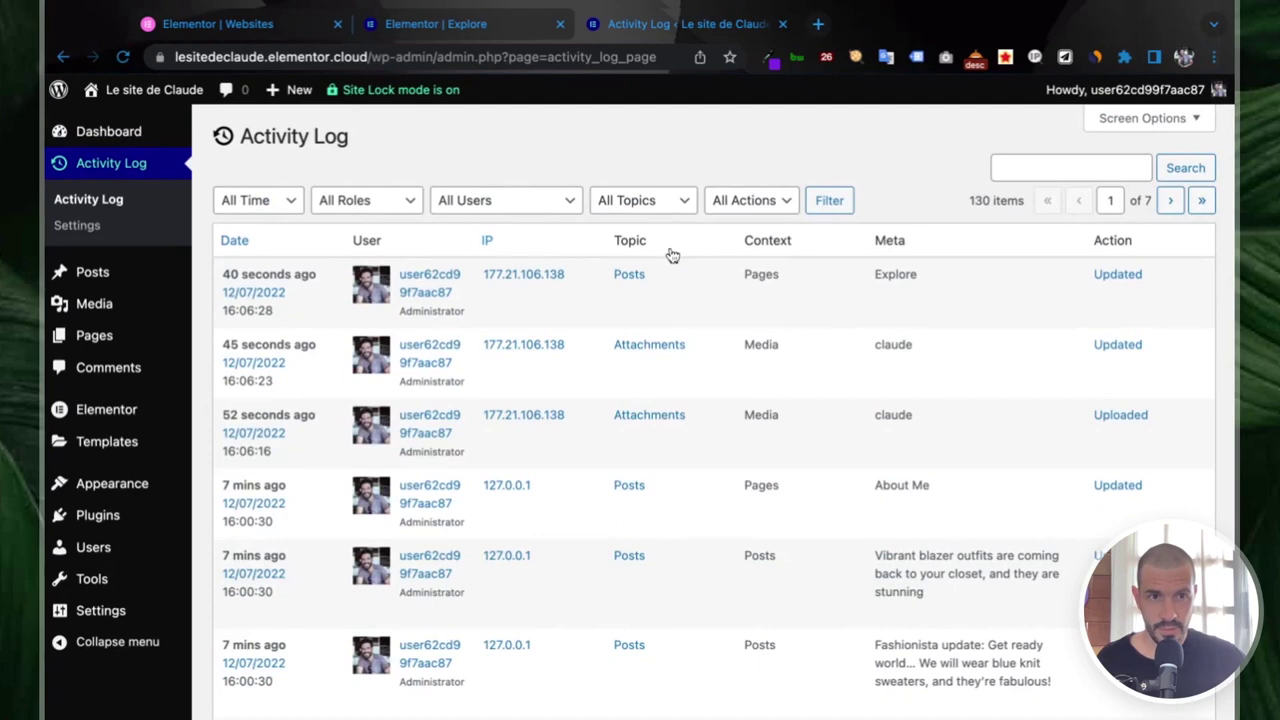
{"action": "left_click", "coordinate": [77, 232]}
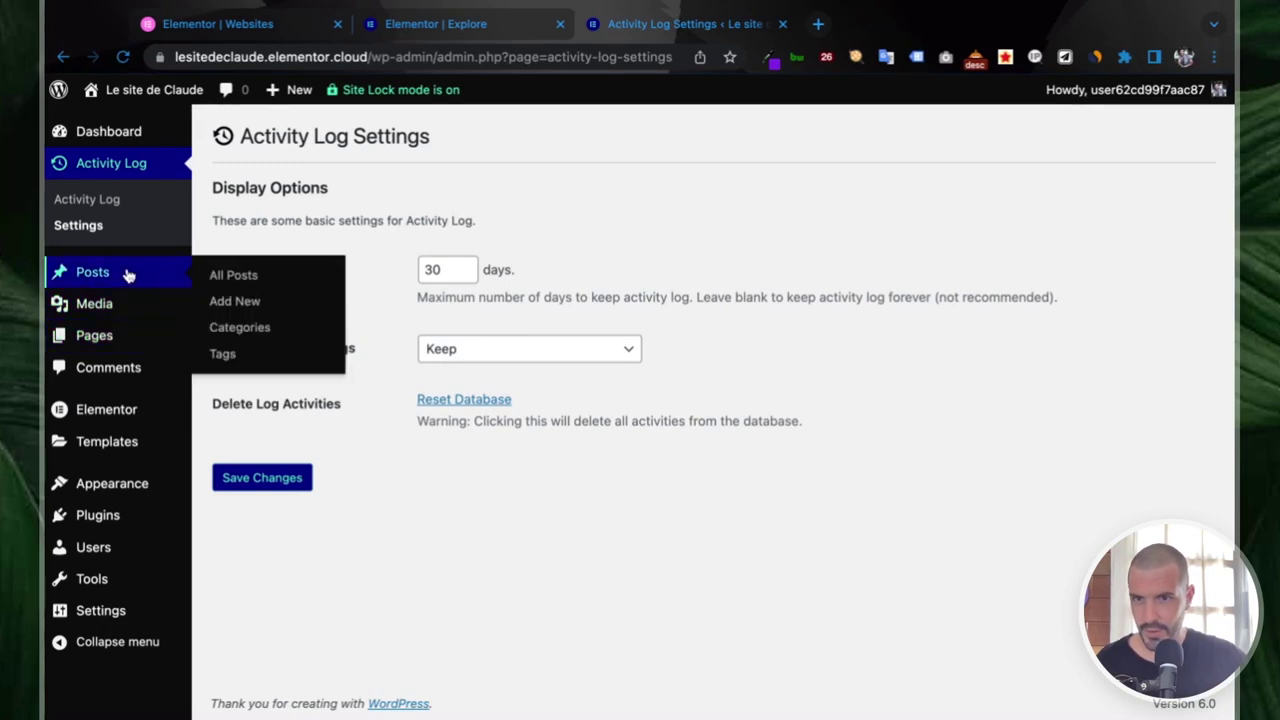
{"action": "mouse_move", "coordinate": [106, 286]}
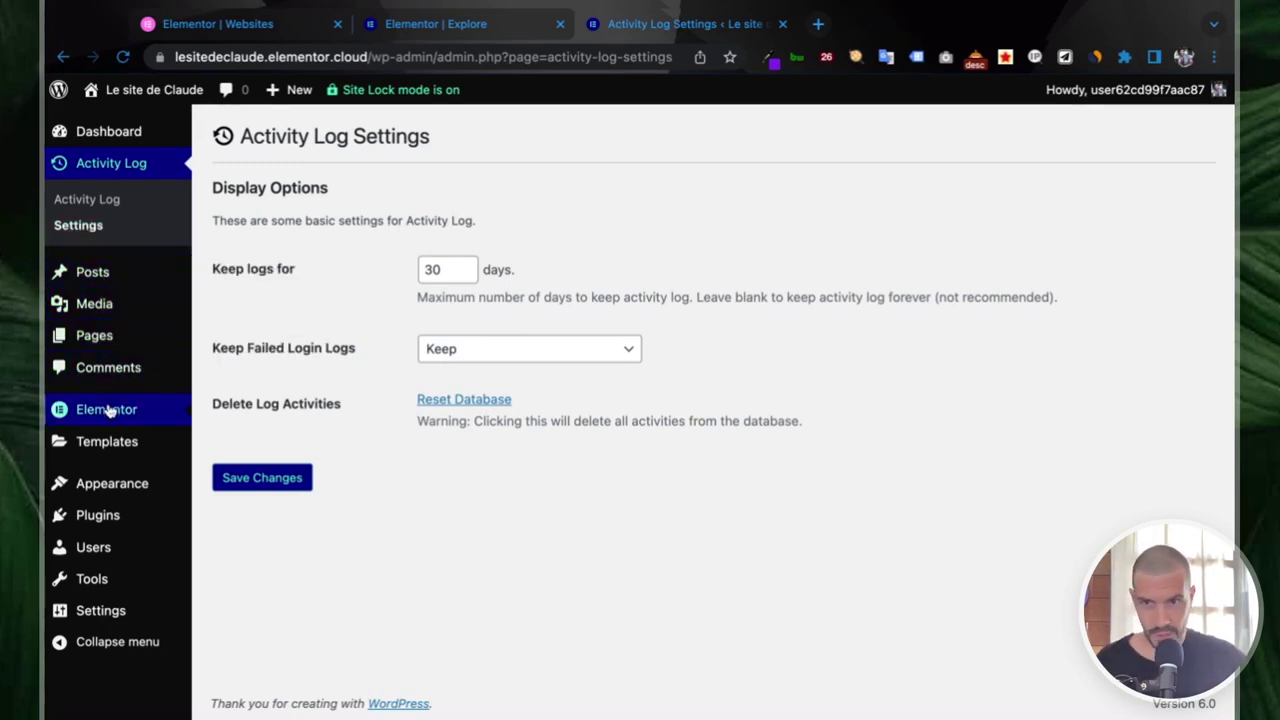
- Browse Elementor's Settings page through its Integrations, Advanced and Experiments tabs
{"action": "mouse_move", "coordinate": [110, 414]}
{"action": "left_click", "coordinate": [247, 413]}
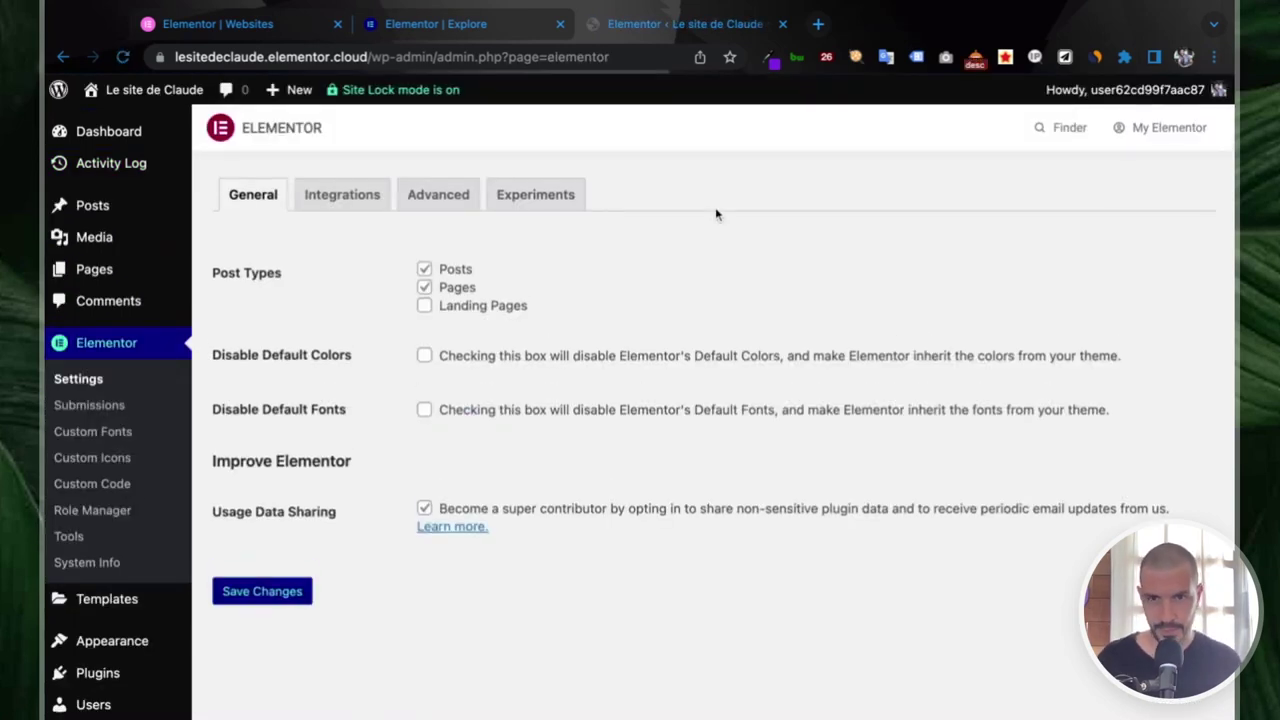
{"action": "left_click", "coordinate": [336, 199]}
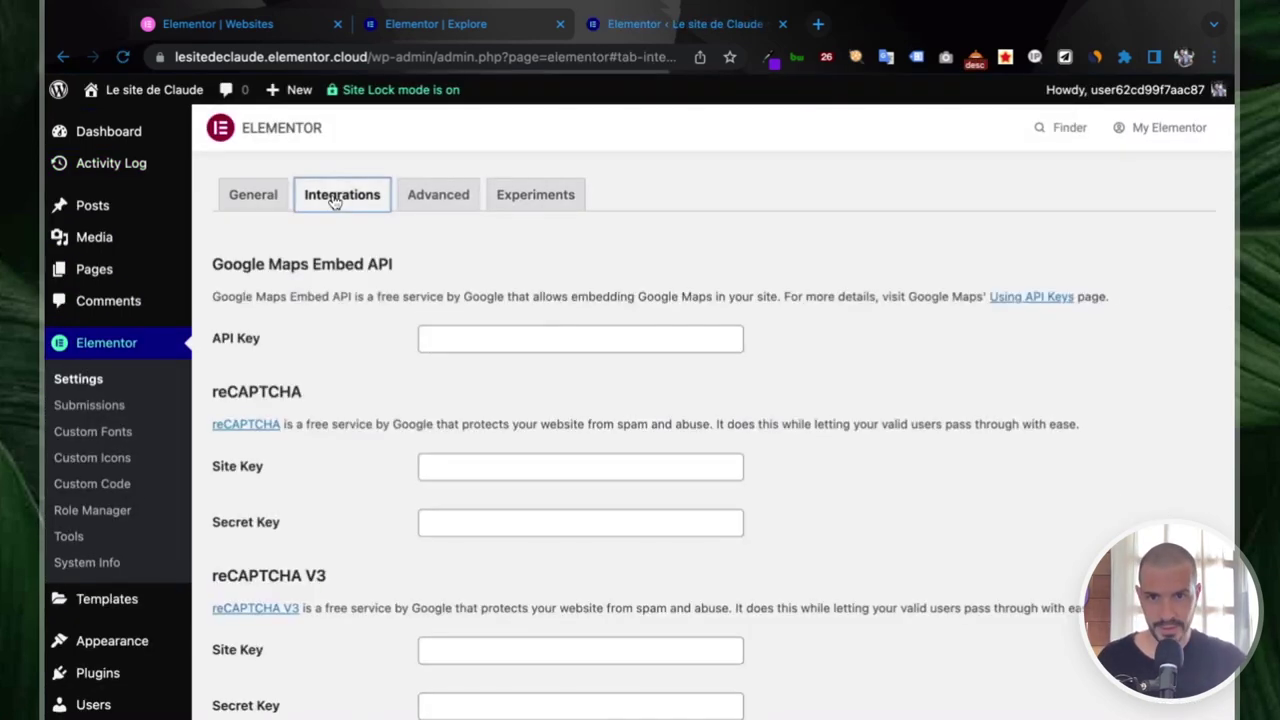
{"action": "scroll", "coordinate": [566, 331], "scroll_direction": "down", "scroll_amount": 4}
{"action": "scroll", "coordinate": [566, 331], "scroll_direction": "up", "scroll_amount": 3}
{"action": "scroll", "coordinate": [566, 331], "scroll_direction": "down", "scroll_amount": 5}
{"action": "scroll", "coordinate": [566, 331], "scroll_direction": "up", "scroll_amount": 2}
{"action": "scroll", "coordinate": [566, 331], "scroll_direction": "up", "scroll_amount": 5}
{"action": "left_click", "coordinate": [449, 207]}
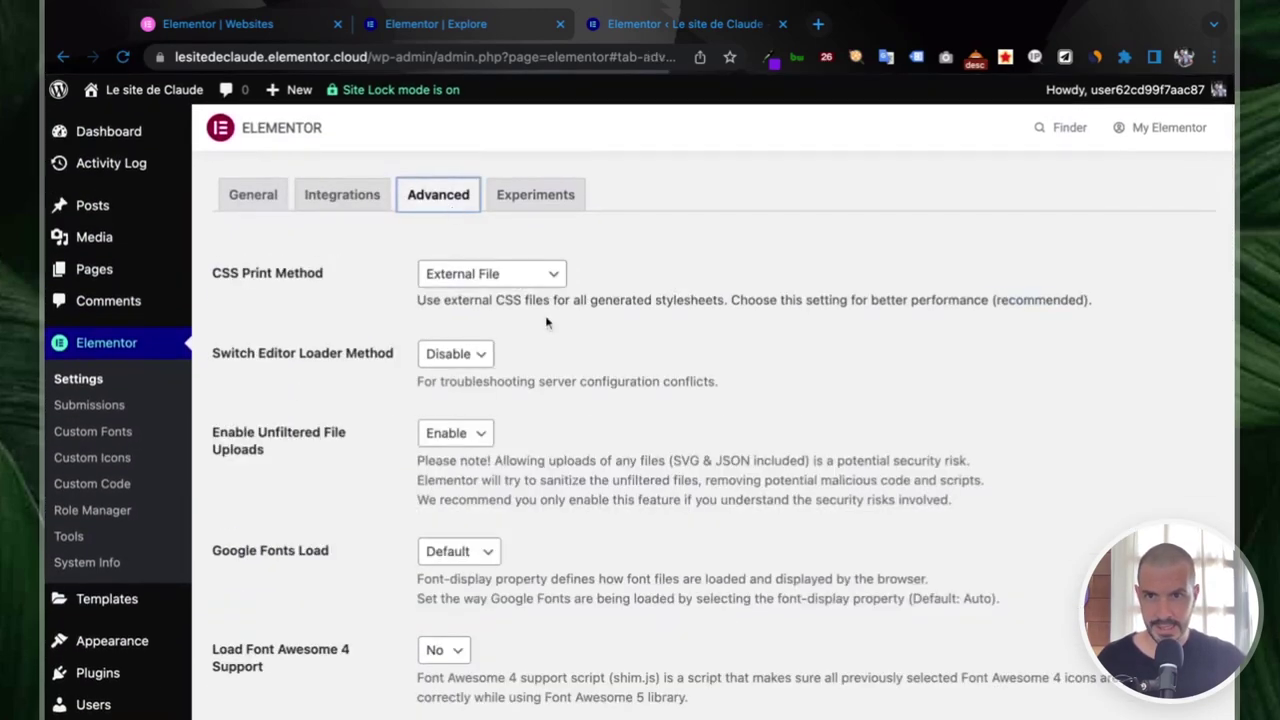
{"action": "scroll", "coordinate": [547, 321], "scroll_direction": "down", "scroll_amount": 1}
{"action": "scroll", "coordinate": [547, 321], "scroll_direction": "down", "scroll_amount": 1}
{"action": "left_click", "coordinate": [543, 190]}
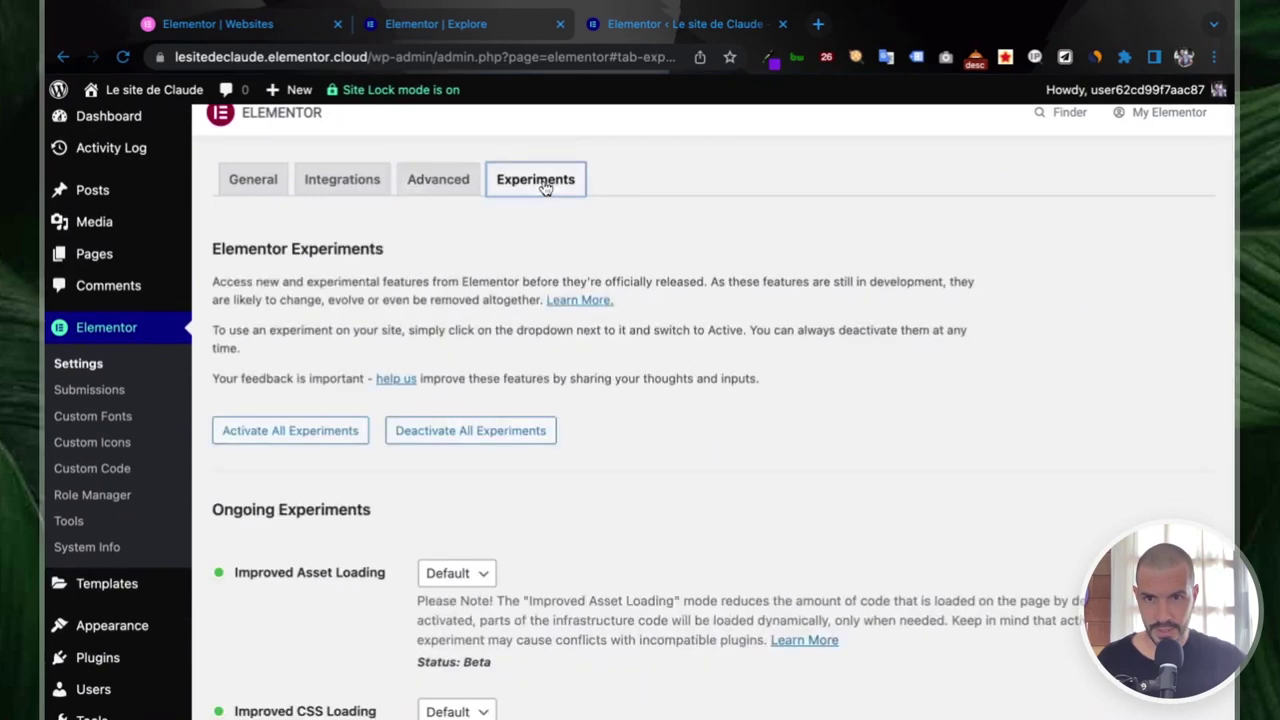
{"action": "scroll", "coordinate": [551, 292], "scroll_direction": "down", "scroll_amount": 6}
{"action": "scroll", "coordinate": [551, 292], "scroll_direction": "down", "scroll_amount": 5}
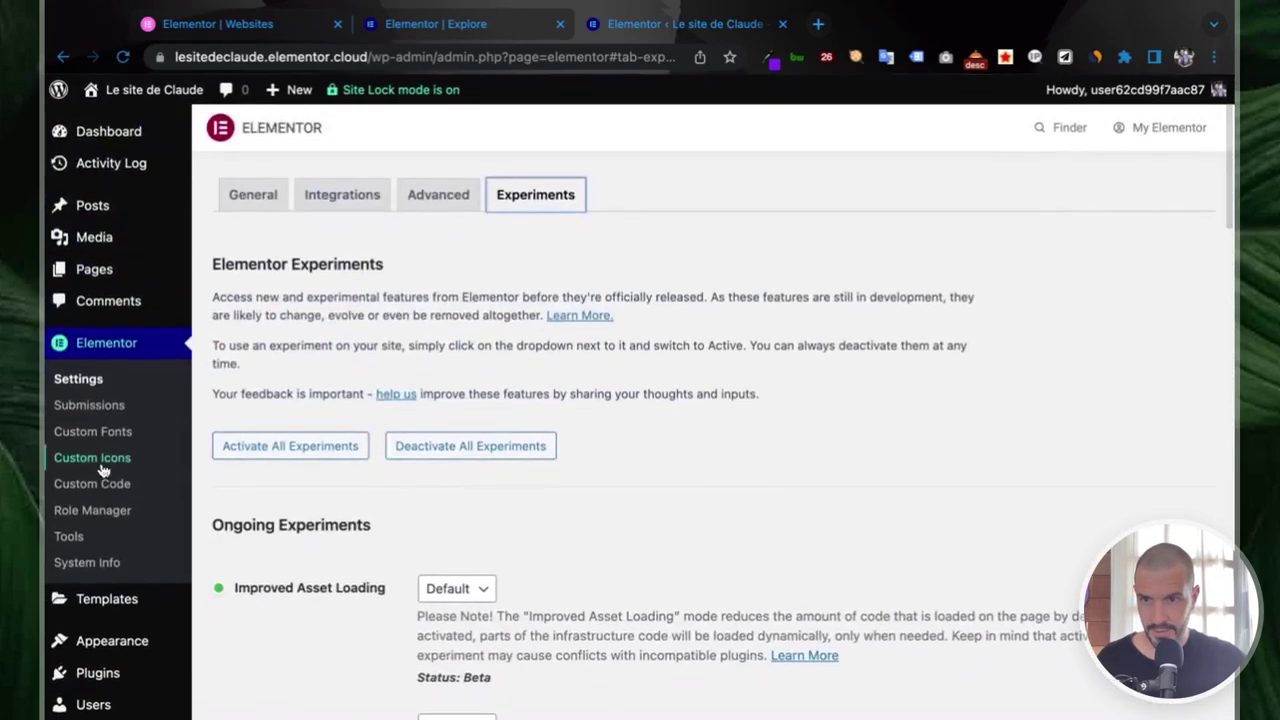
- View Elementor's Custom Code and Role Manager pages, ending on Tools with Safe Mode disabled
{"action": "left_click", "coordinate": [90, 497]}
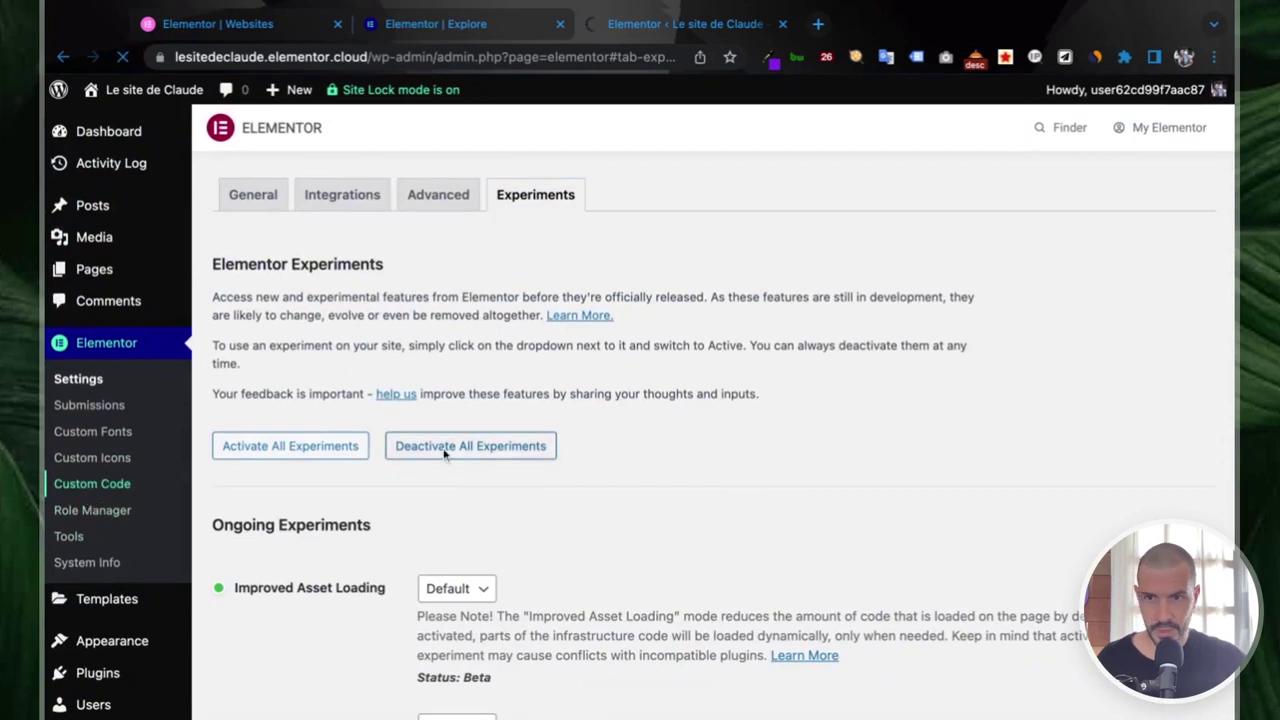
{"action": "scroll", "coordinate": [252, 466], "scroll_direction": "down", "scroll_amount": 2}
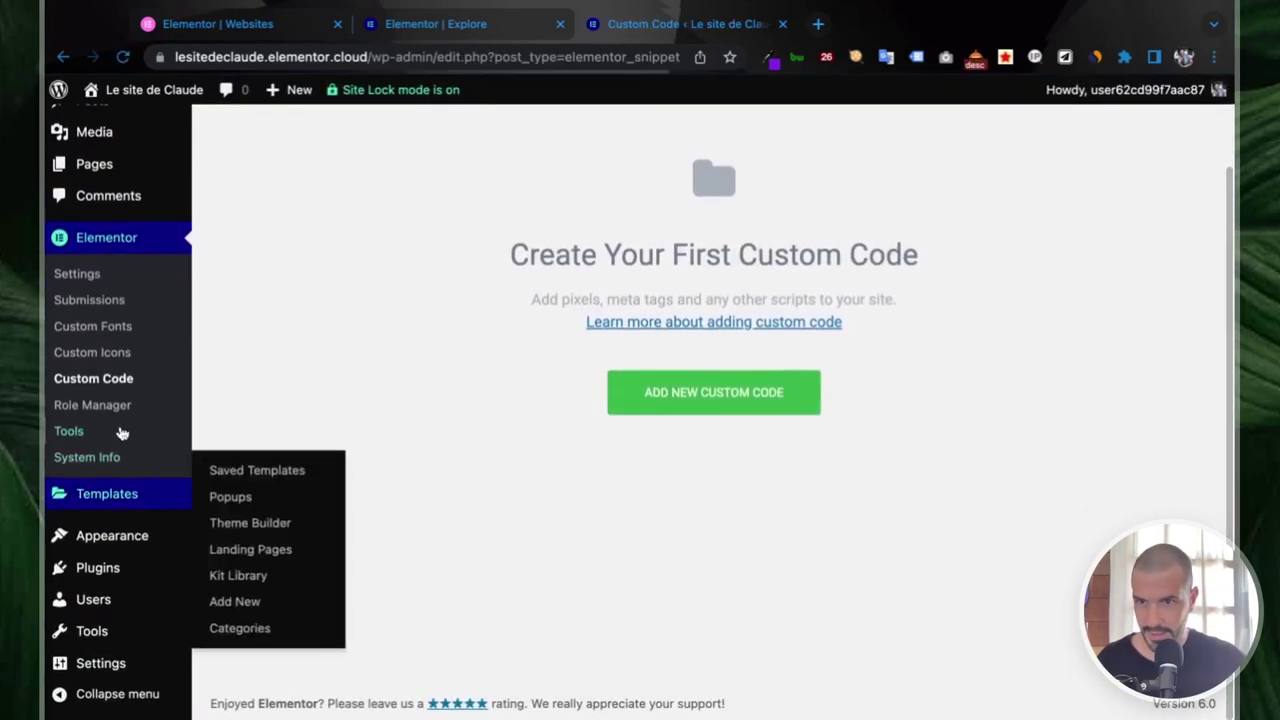
{"action": "left_click", "coordinate": [92, 403]}
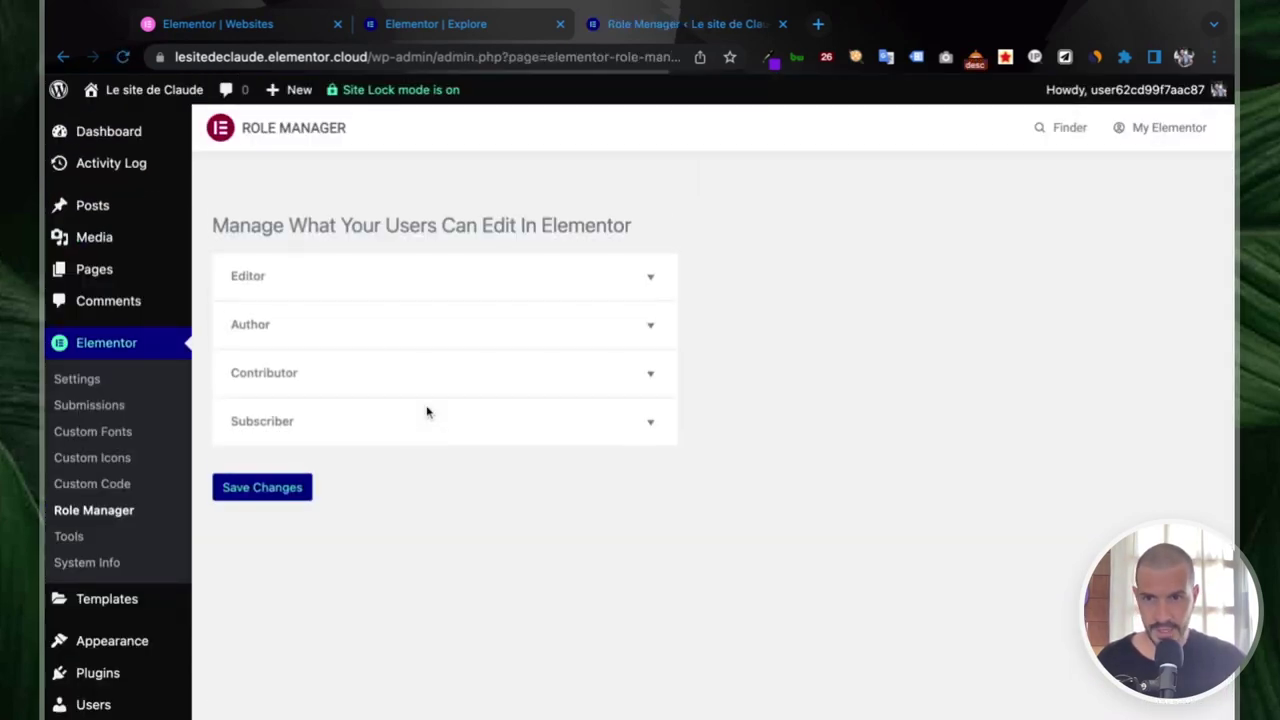
{"action": "scroll", "coordinate": [143, 414], "scroll_direction": "down", "scroll_amount": 2}
{"action": "left_click", "coordinate": [78, 449]}
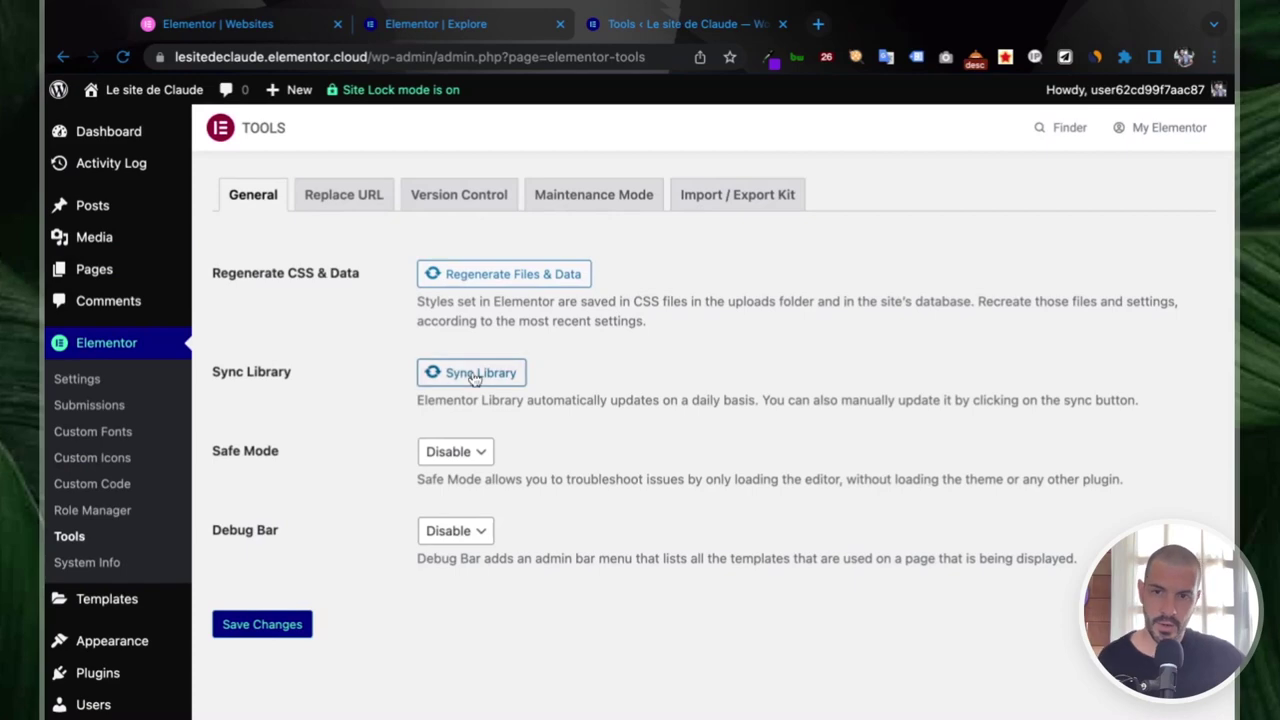
{"action": "scroll", "coordinate": [114, 508], "scroll_direction": "down", "scroll_amount": 2}
- Upload, install and activate the Hello Elementor Child theme from its zip file
{"action": "mouse_move", "coordinate": [38, 535]}
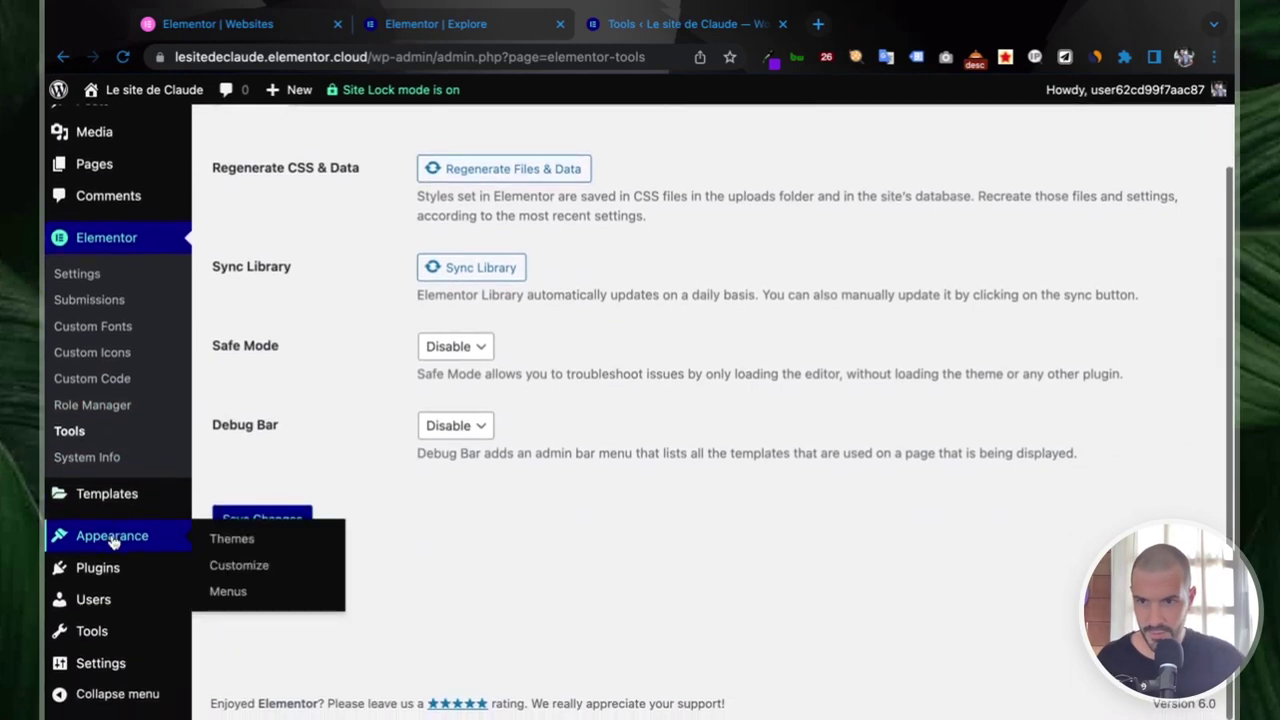
{"action": "left_click", "coordinate": [240, 538]}
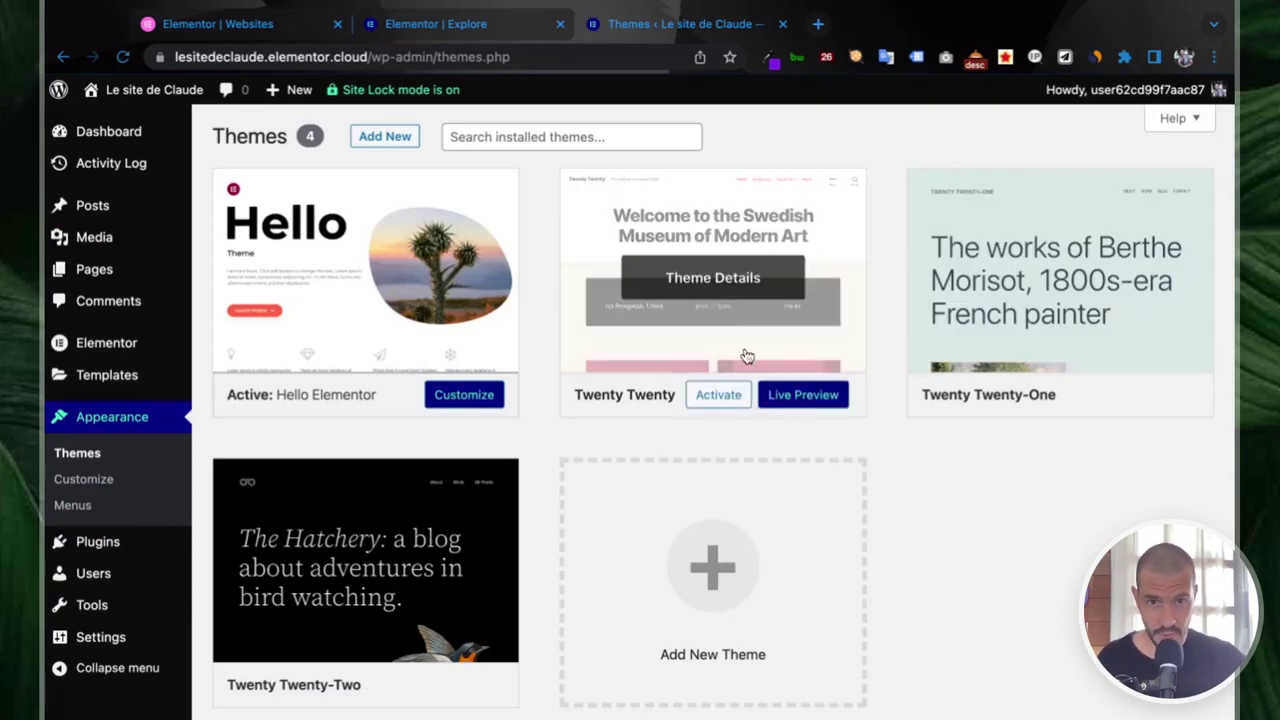
{"action": "scroll", "coordinate": [732, 354], "scroll_direction": "down", "scroll_amount": 2}
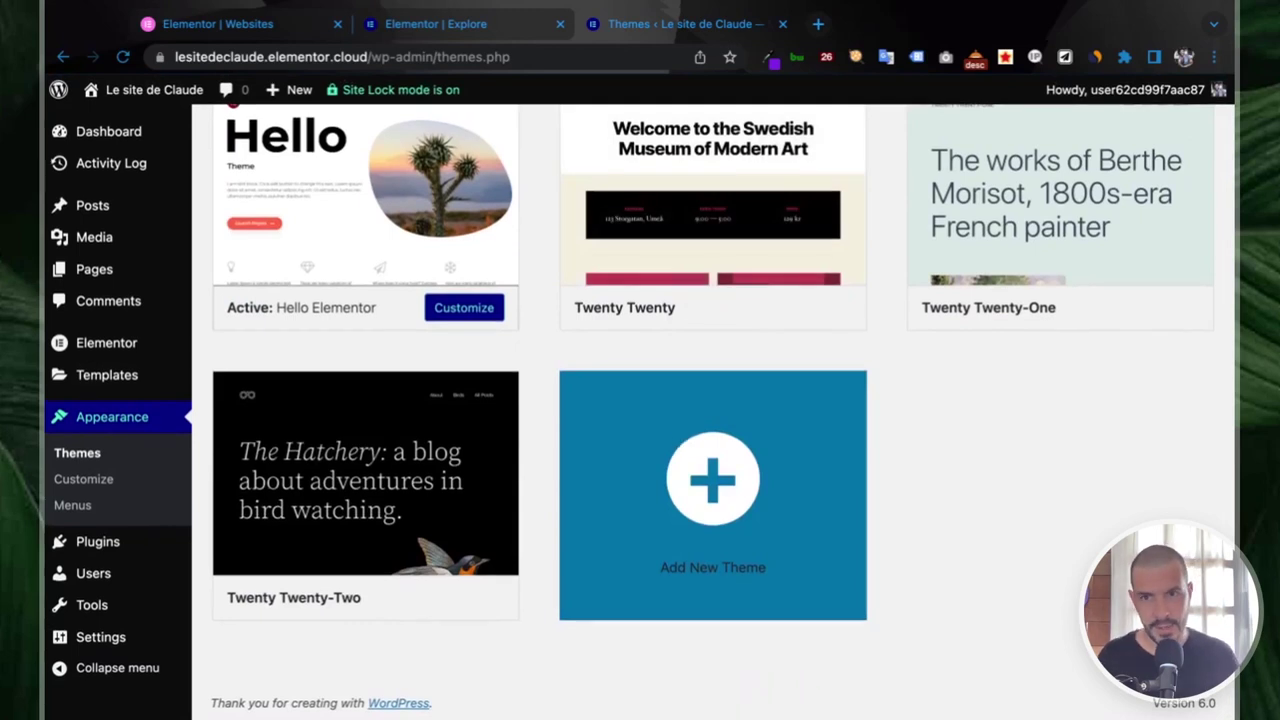
{"action": "scroll", "coordinate": [712, 480], "scroll_direction": "up", "scroll_amount": 2}
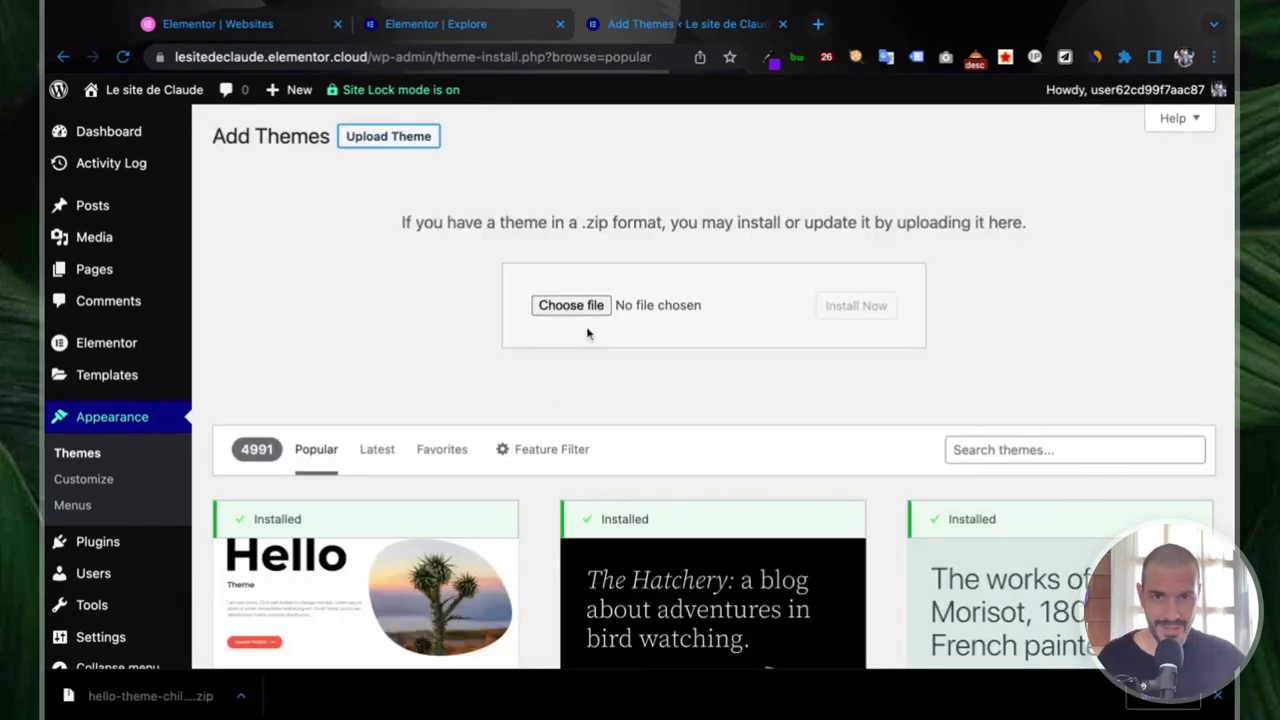
{"action": "left_click", "coordinate": [562, 313]}
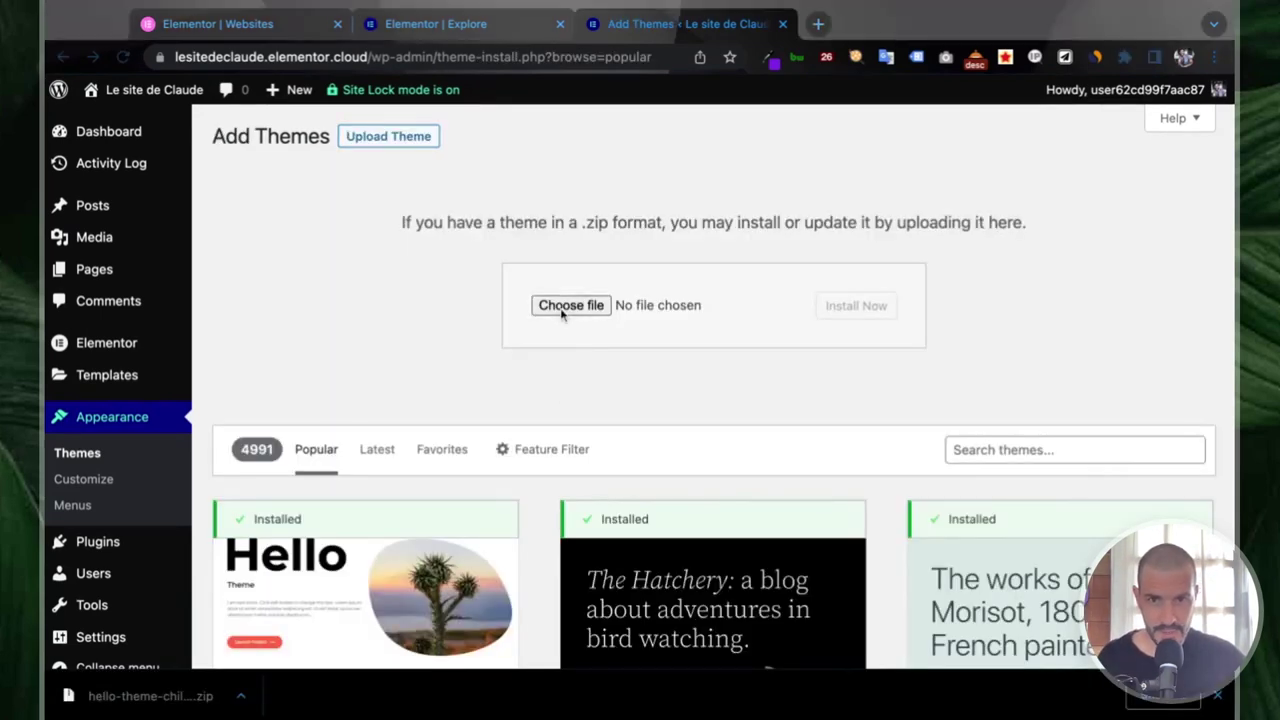
{"action": "key", "text": "Return"}
{"action": "left_click", "coordinate": [845, 311]}
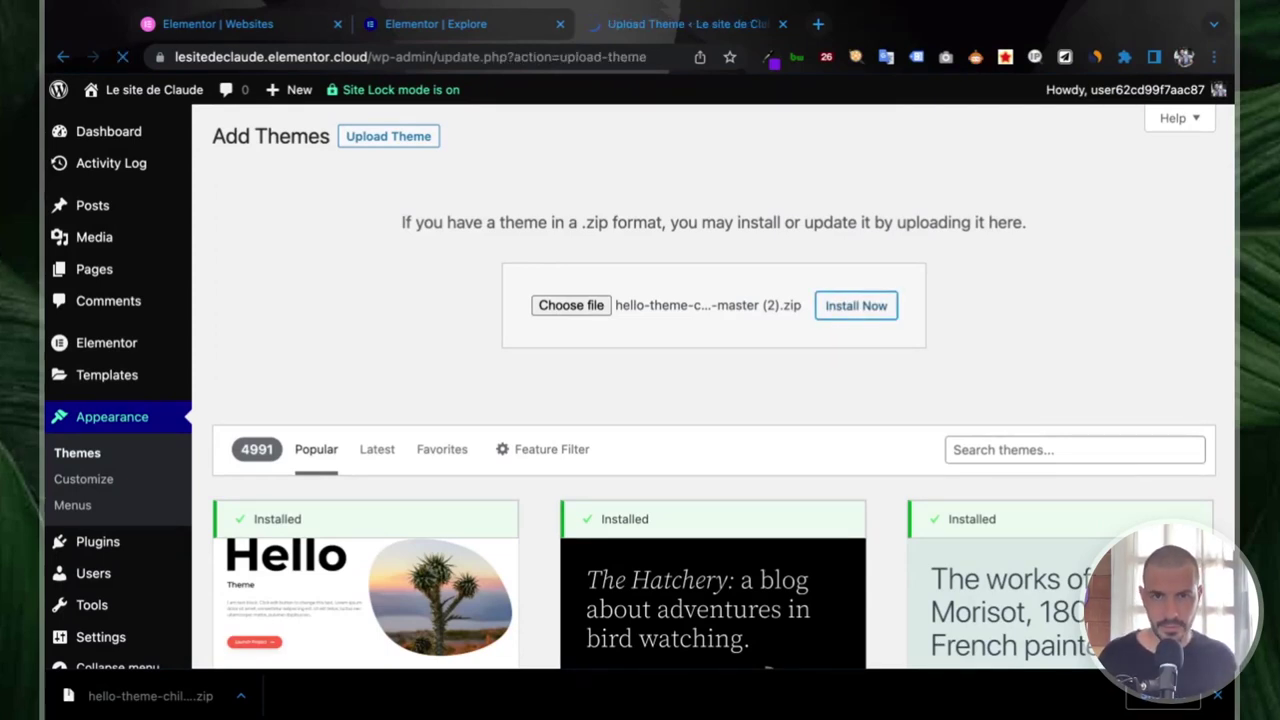
{"action": "left_click", "coordinate": [316, 355]}
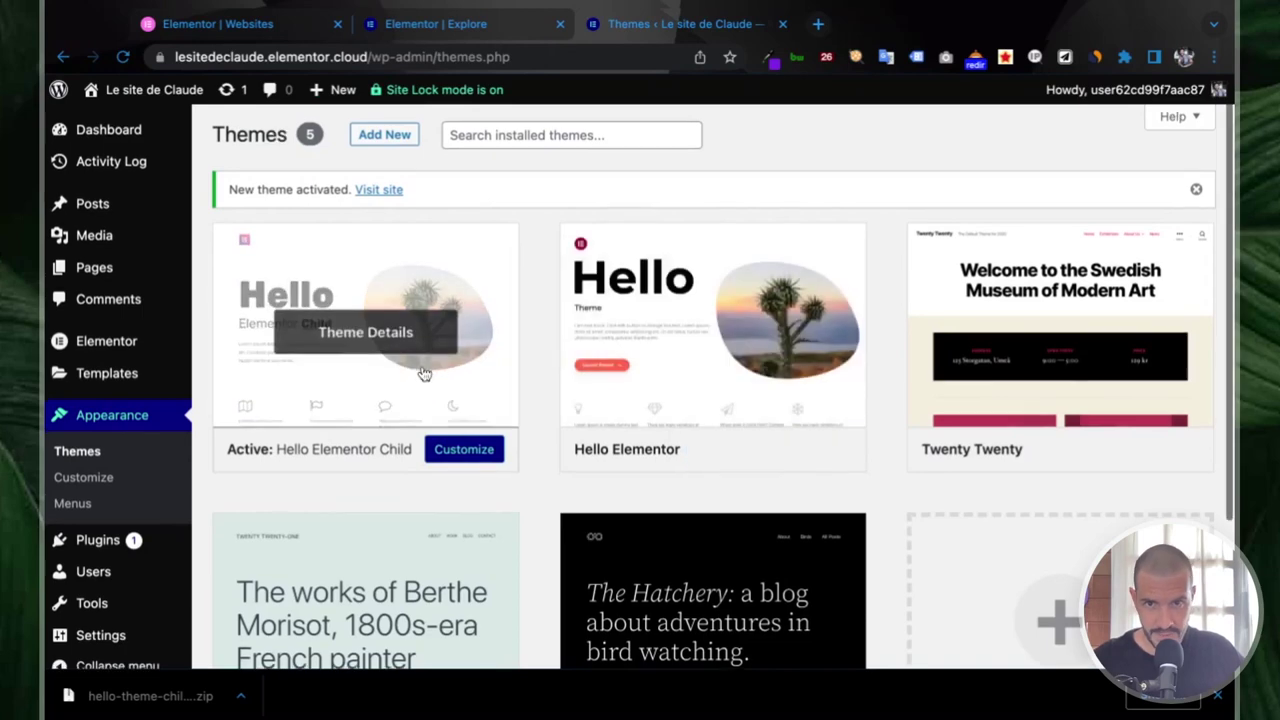
- Go to the Installed Plugins list showing the 4 installed plugins
{"action": "scroll", "coordinate": [422, 372], "scroll_direction": "down", "scroll_amount": 1}
{"action": "scroll", "coordinate": [424, 374], "scroll_direction": "down", "scroll_amount": 1}
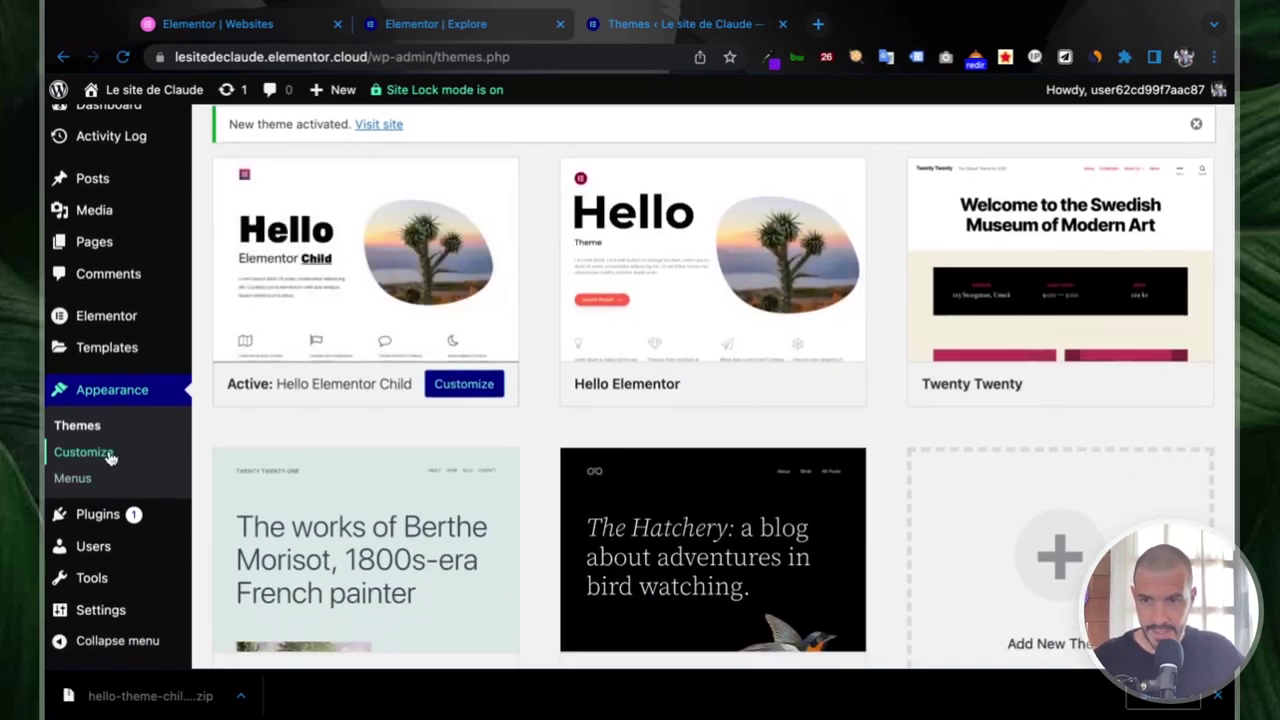
{"action": "left_click", "coordinate": [98, 516]}
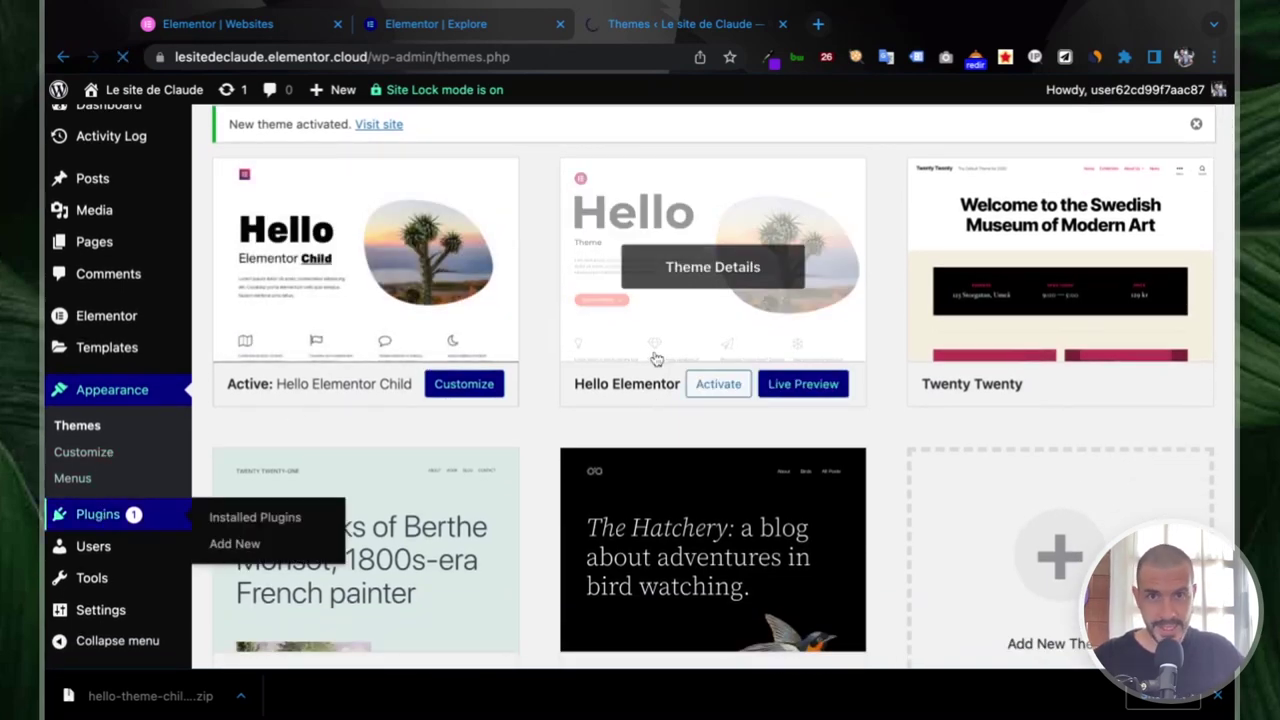
{"action": "scroll", "coordinate": [654, 357], "scroll_direction": "down", "scroll_amount": 1}
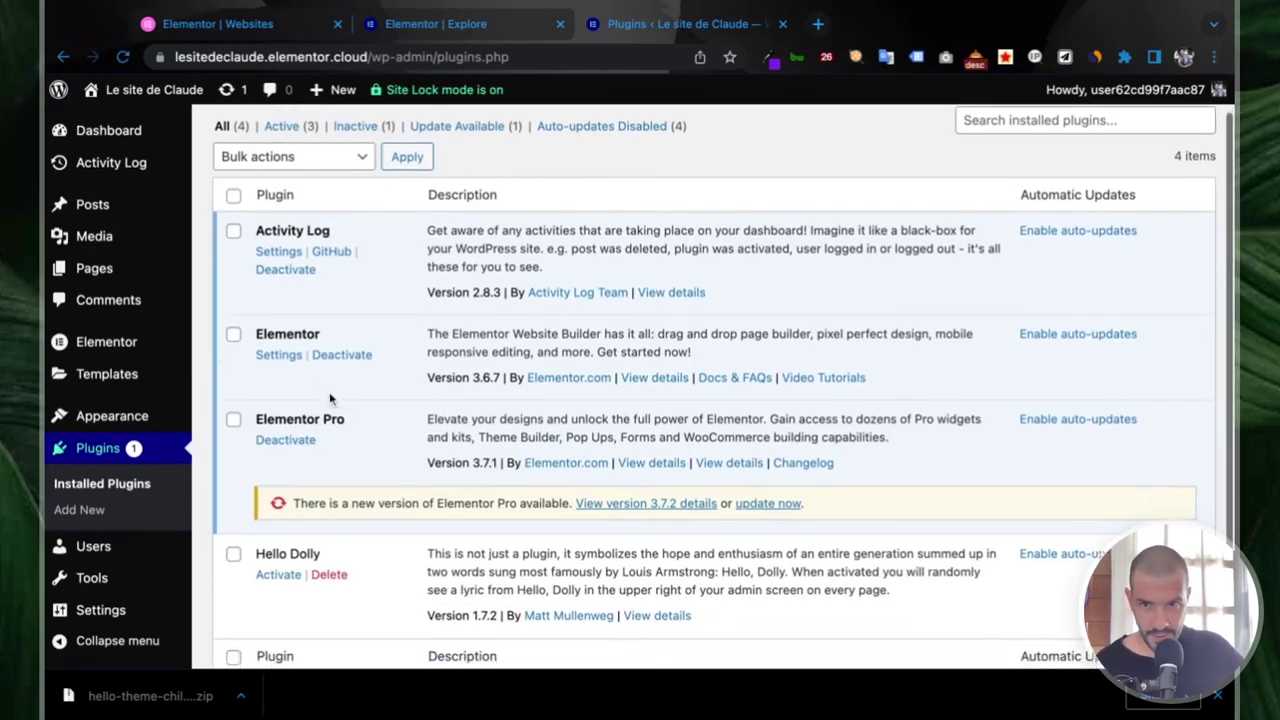
- Upload and install wp-rocket_3.11.4.2.zip, then activate it to reach the WP Rocket dashboard
{"action": "scroll", "coordinate": [335, 405], "scroll_direction": "down", "scroll_amount": 1}
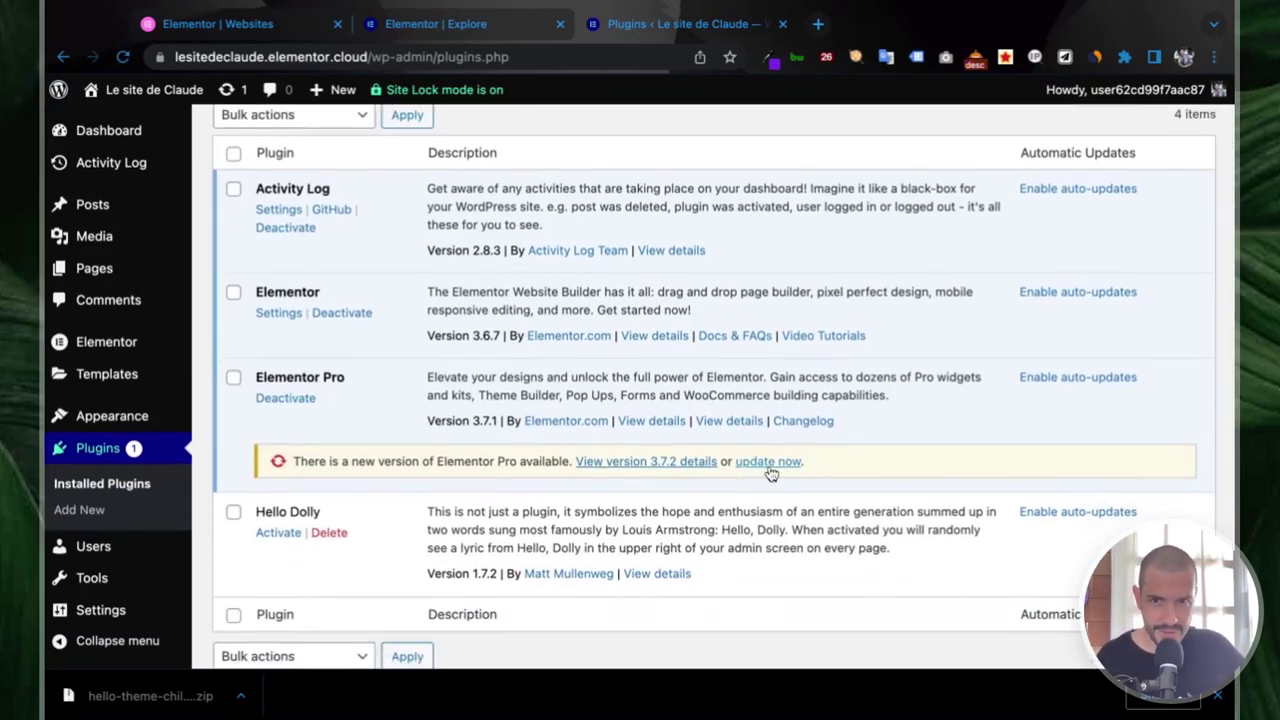
{"action": "scroll", "coordinate": [432, 456], "scroll_direction": "down", "scroll_amount": 2}
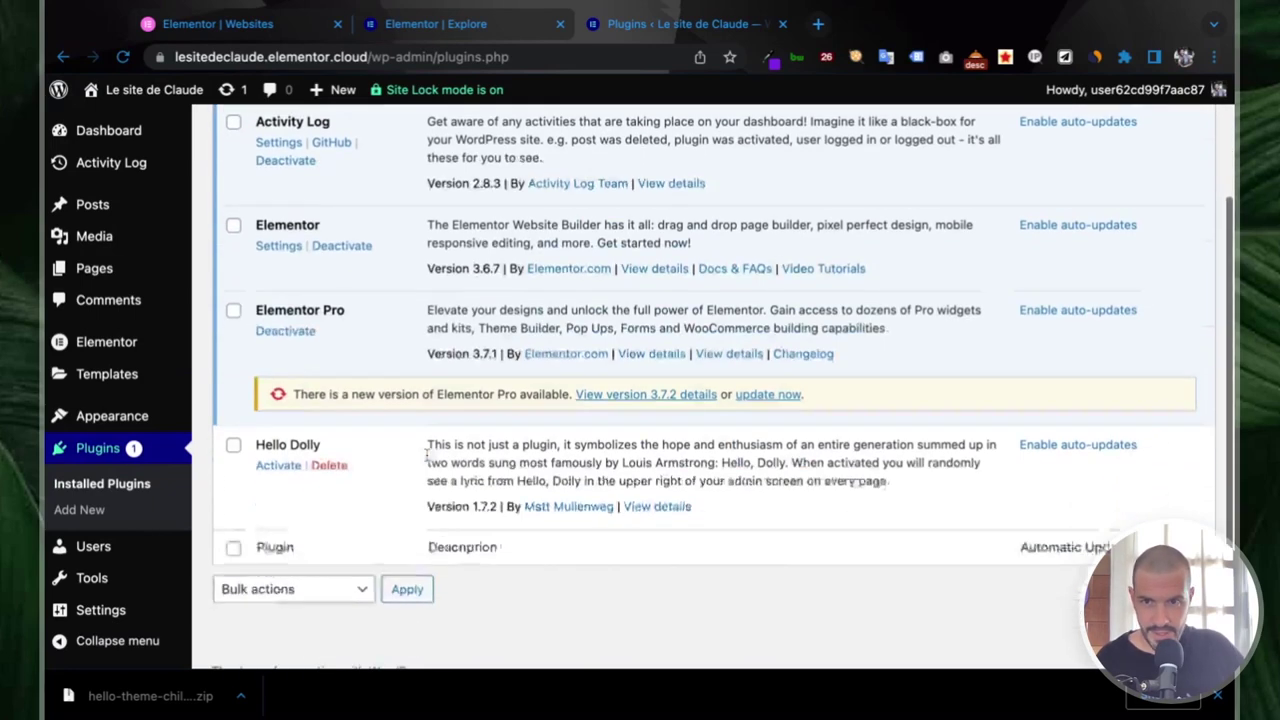
{"action": "scroll", "coordinate": [457, 495], "scroll_direction": "up", "scroll_amount": 3}
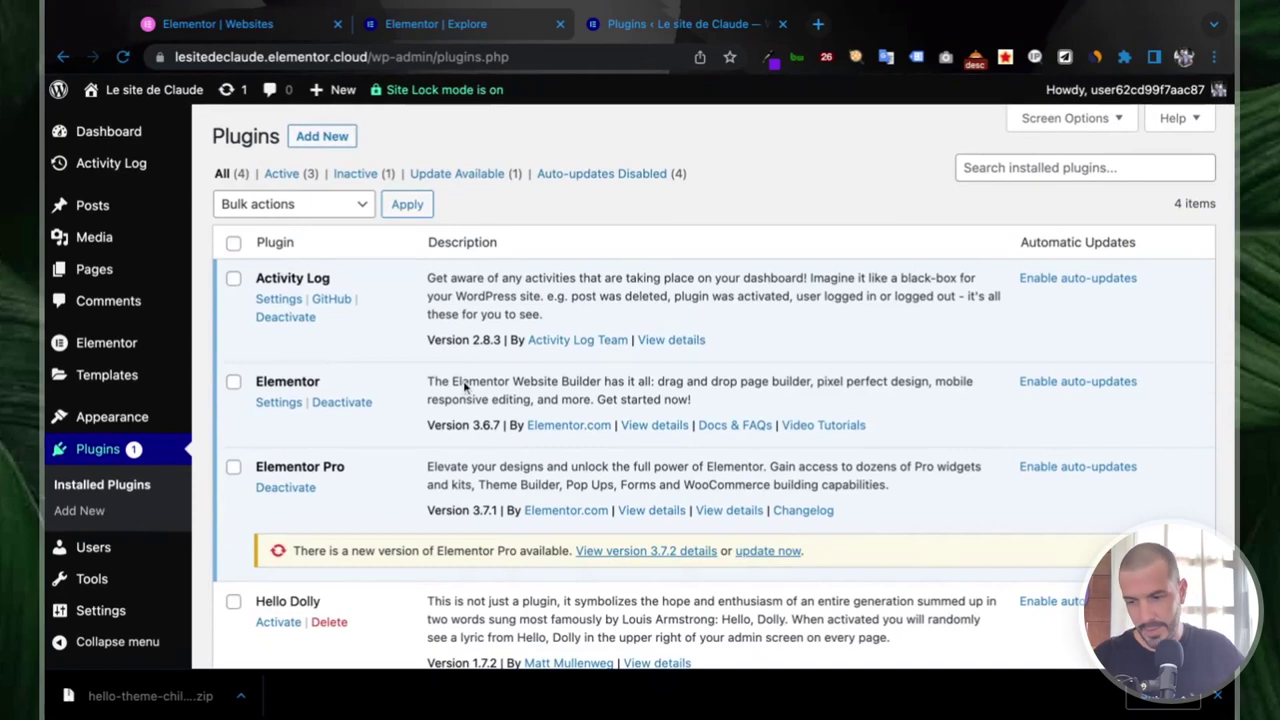
{"action": "left_click", "coordinate": [330, 136]}
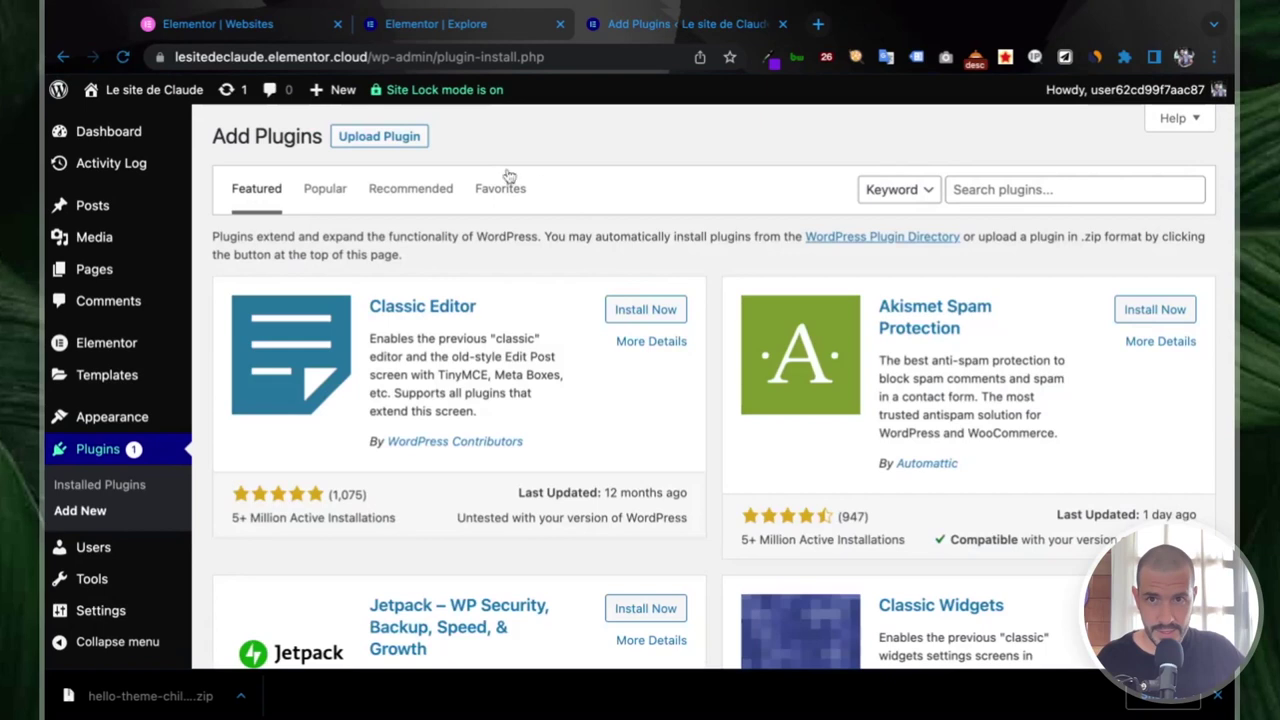
{"action": "left_click", "coordinate": [416, 146]}
{"action": "left_click", "coordinate": [594, 306]}
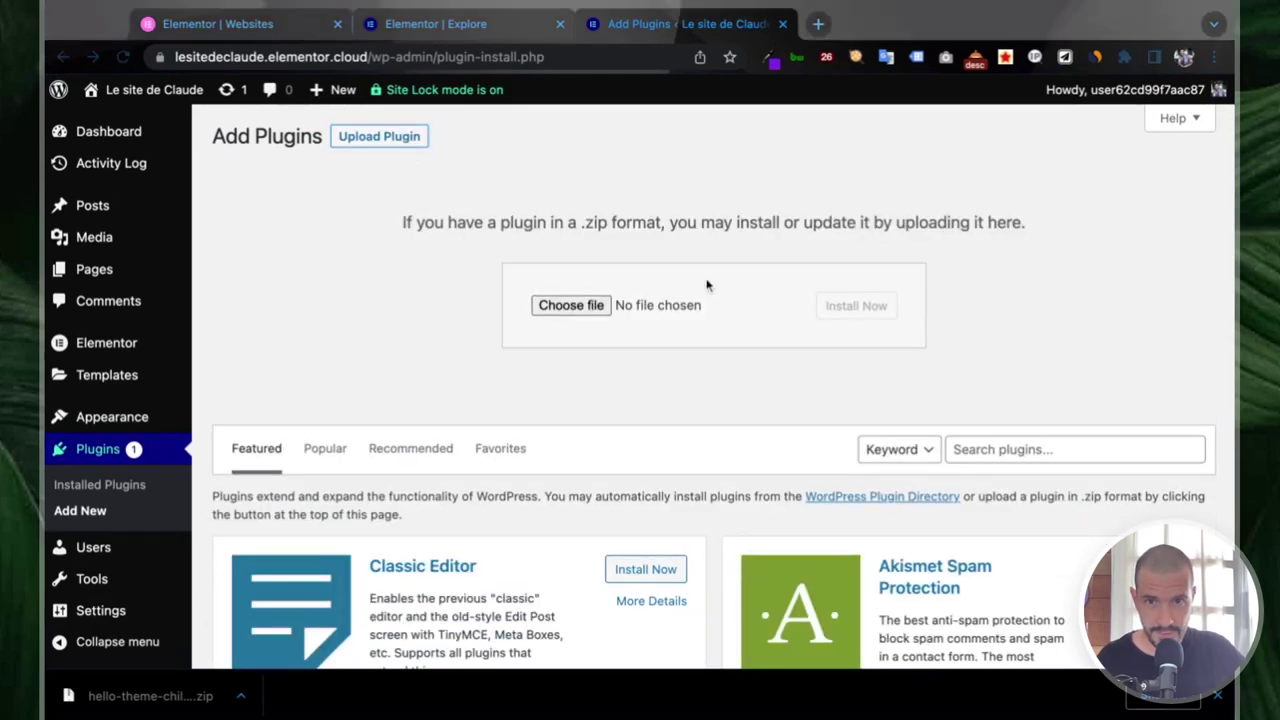
{"action": "key", "text": "Return"}
{"action": "left_click", "coordinate": [852, 310]}
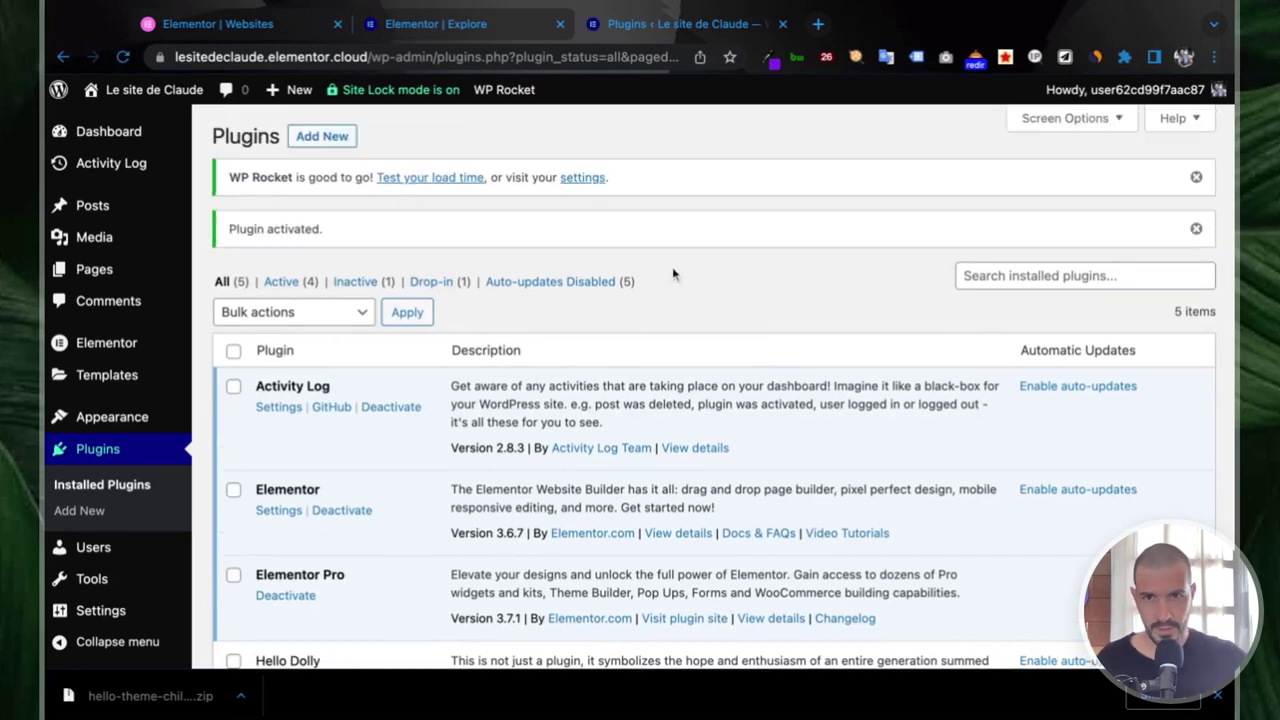
{"action": "left_click", "coordinate": [581, 180]}
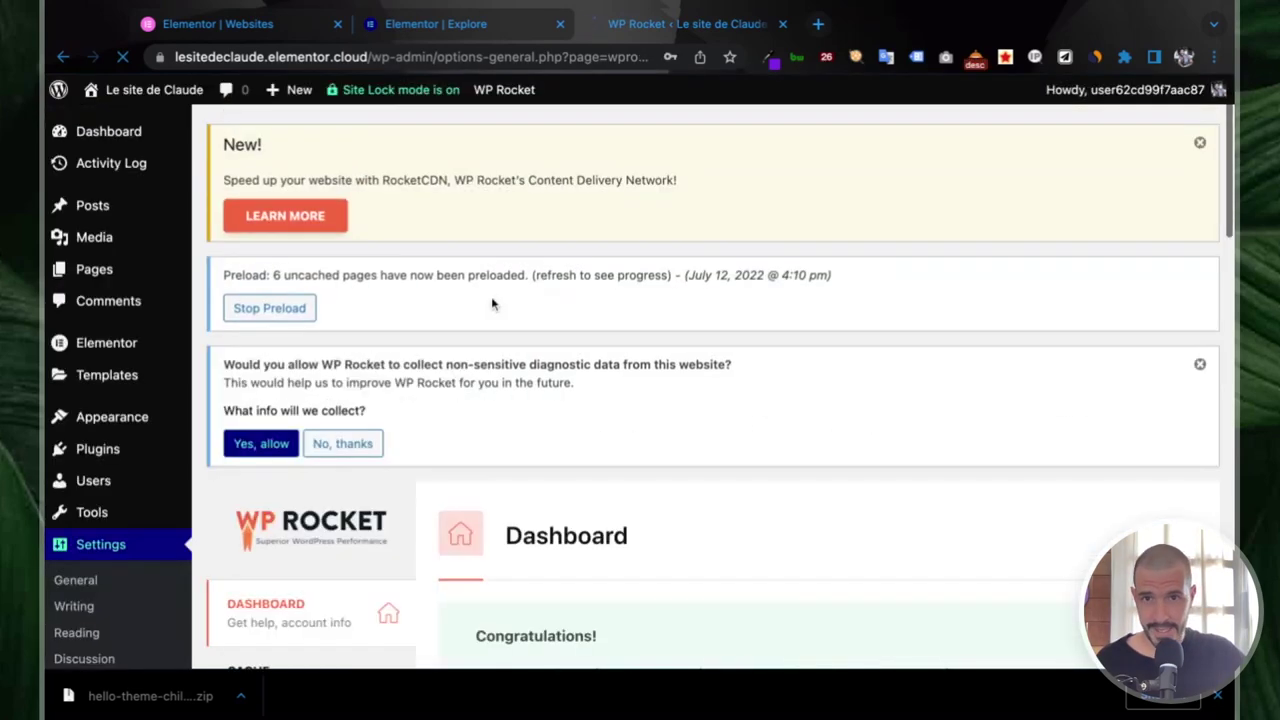
{"action": "scroll", "coordinate": [492, 304], "scroll_direction": "down", "scroll_amount": 1}
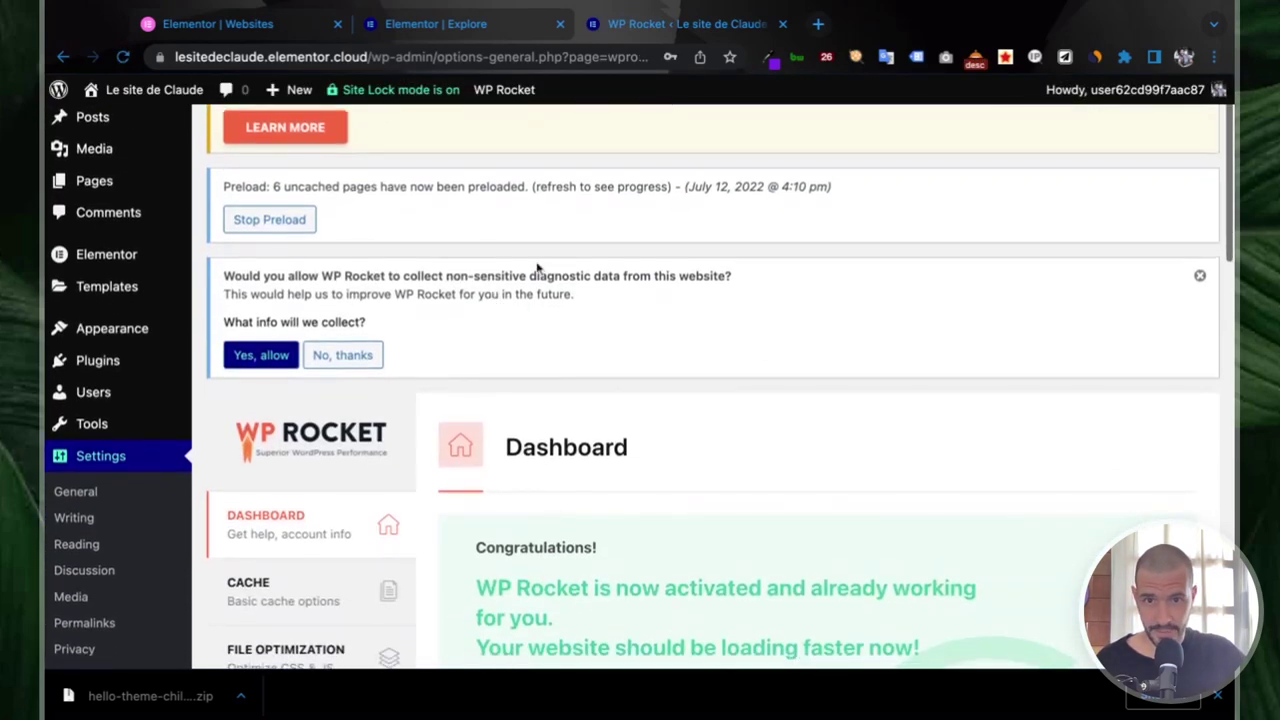
{"action": "scroll", "coordinate": [537, 268], "scroll_direction": "down", "scroll_amount": 3}
{"action": "scroll", "coordinate": [537, 268], "scroll_direction": "down", "scroll_amount": 5}
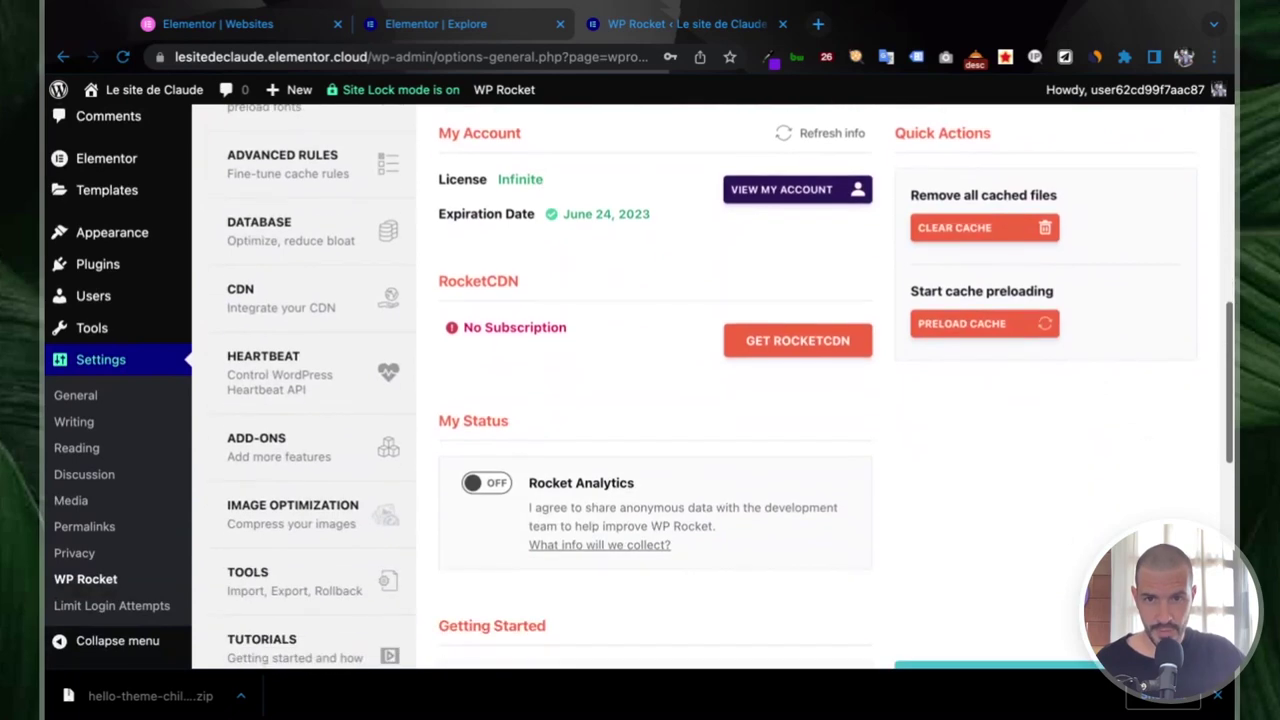
{"action": "scroll", "coordinate": [524, 284], "scroll_direction": "down", "scroll_amount": 3}
{"action": "scroll", "coordinate": [522, 291], "scroll_direction": "up", "scroll_amount": 1}
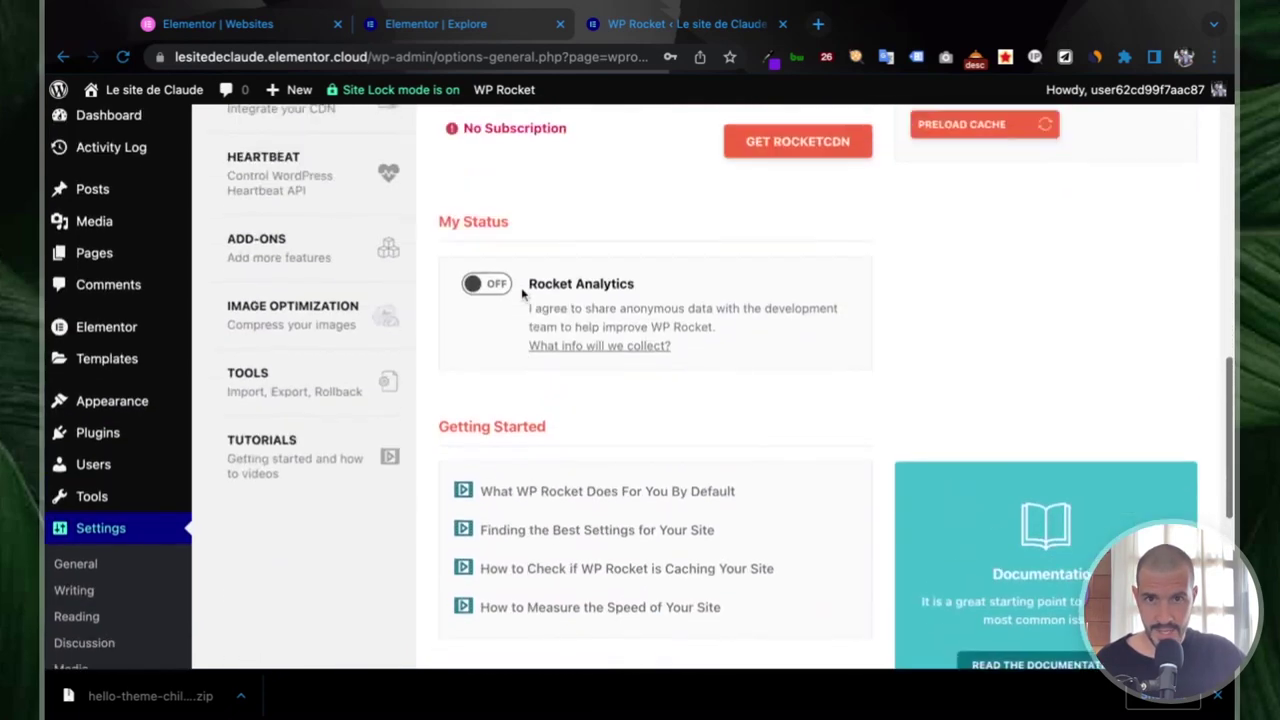
{"action": "scroll", "coordinate": [337, 329], "scroll_direction": "up", "scroll_amount": 6}
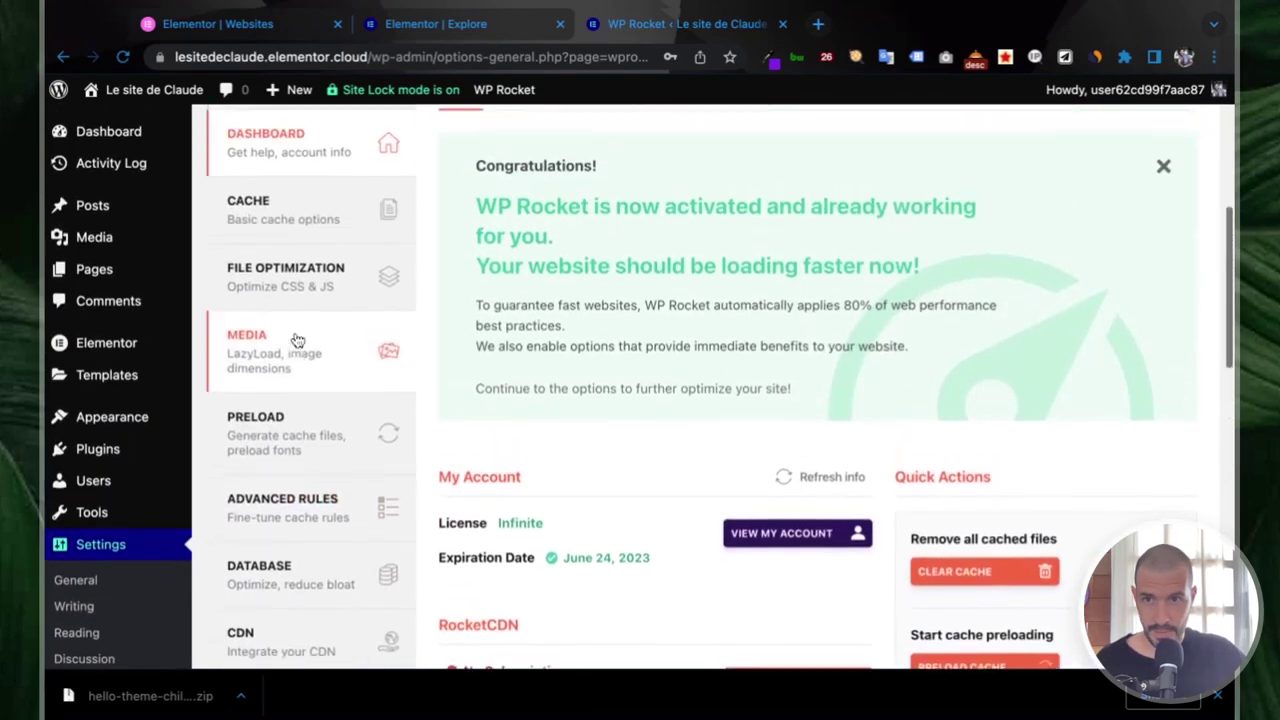
{"action": "left_click", "coordinate": [90, 585]}
{"action": "scroll", "coordinate": [112, 480], "scroll_direction": "down", "scroll_amount": 2}
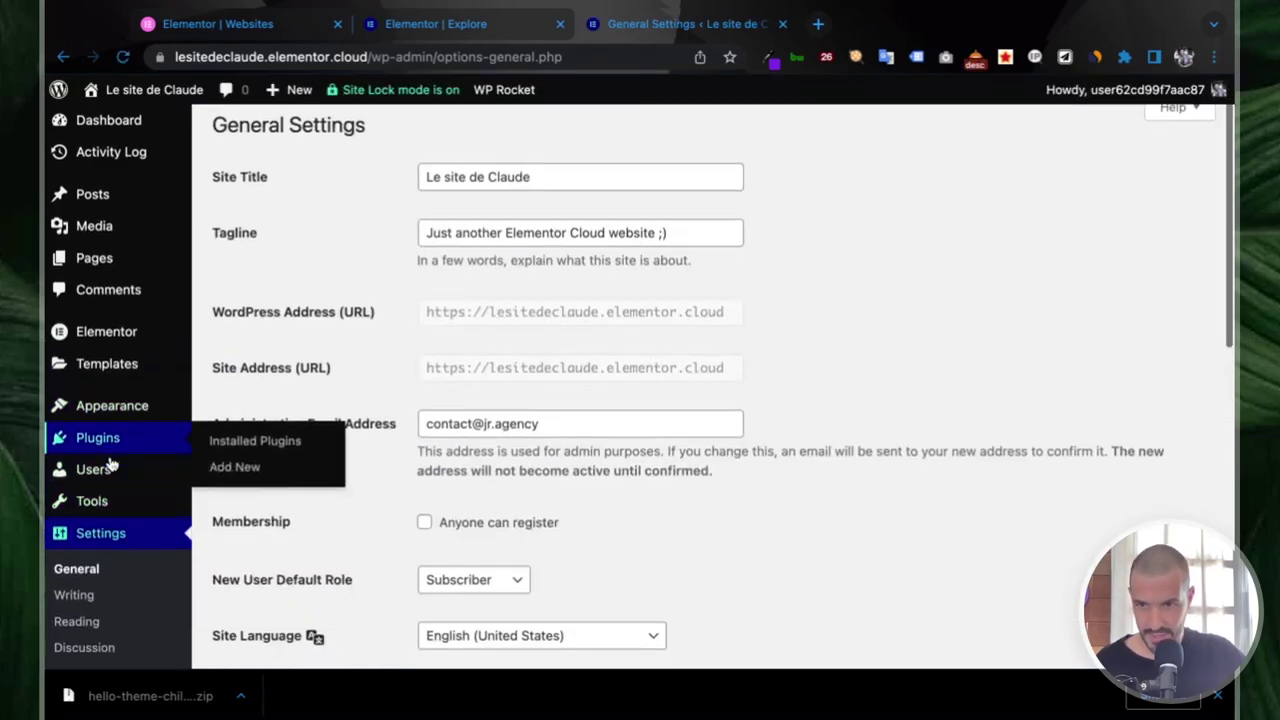
{"action": "scroll", "coordinate": [105, 520], "scroll_direction": "down", "scroll_amount": 4}
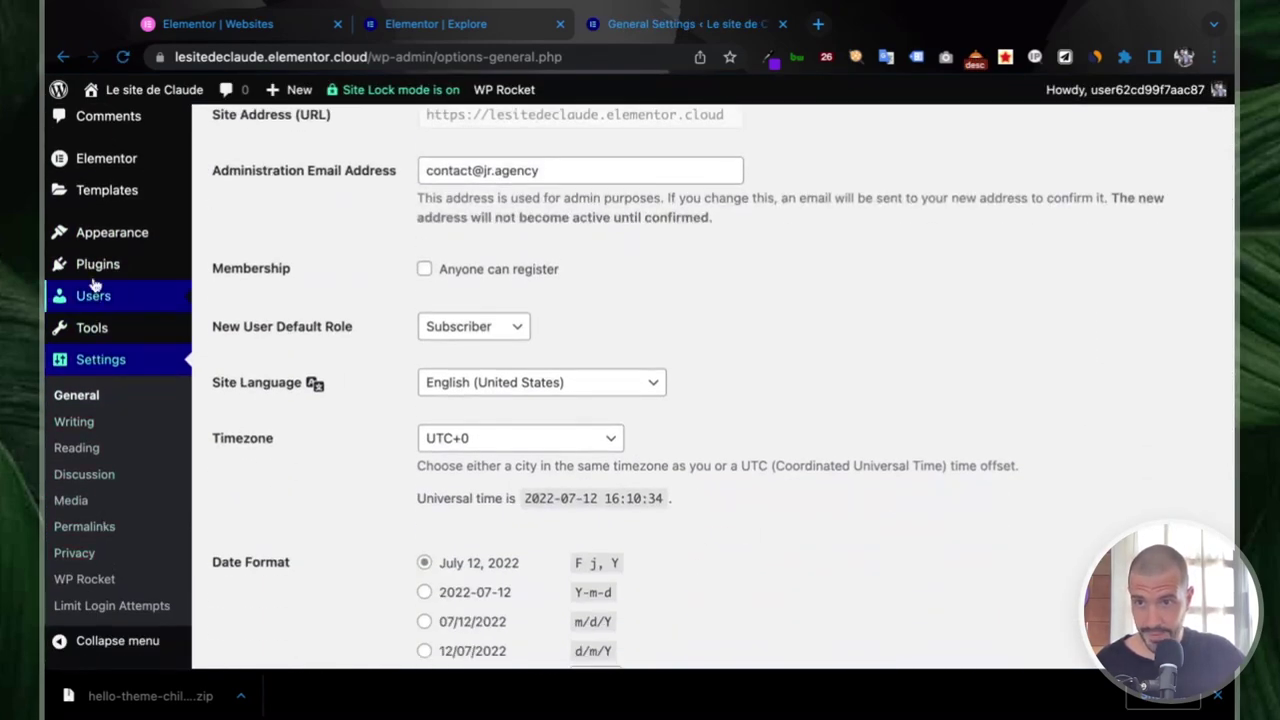
{"action": "mouse_move", "coordinate": [112, 262]}
{"action": "left_click", "coordinate": [235, 267]}
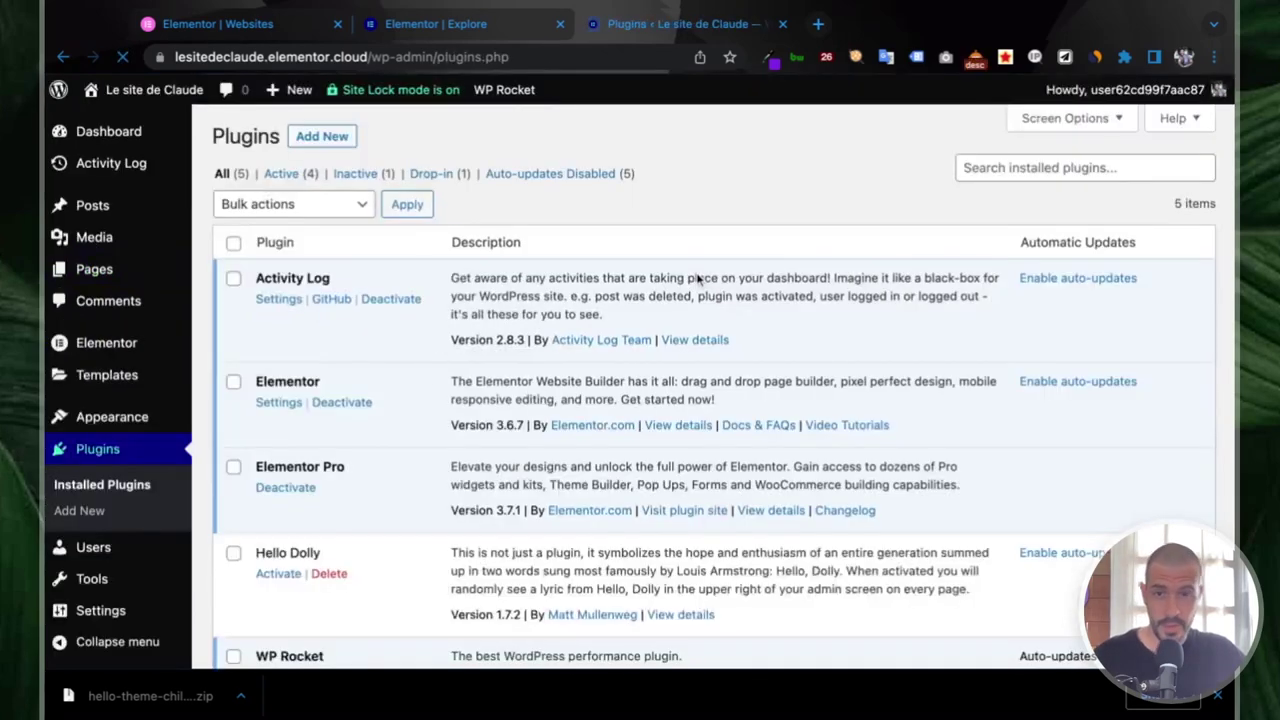
- Search the plugin directory for 'woo' and install WooCommerce
{"action": "left_click", "coordinate": [322, 136]}
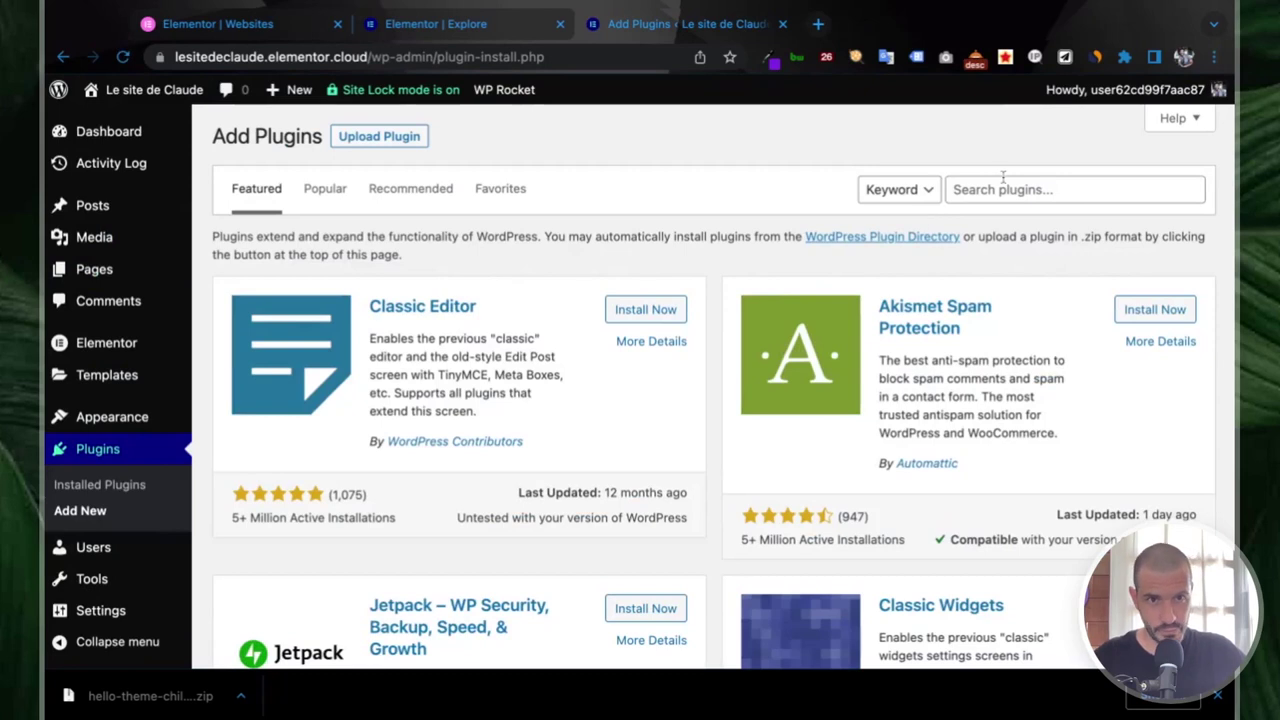
{"action": "left_click", "coordinate": [990, 187]}
{"action": "type", "text": "woocommerce"}
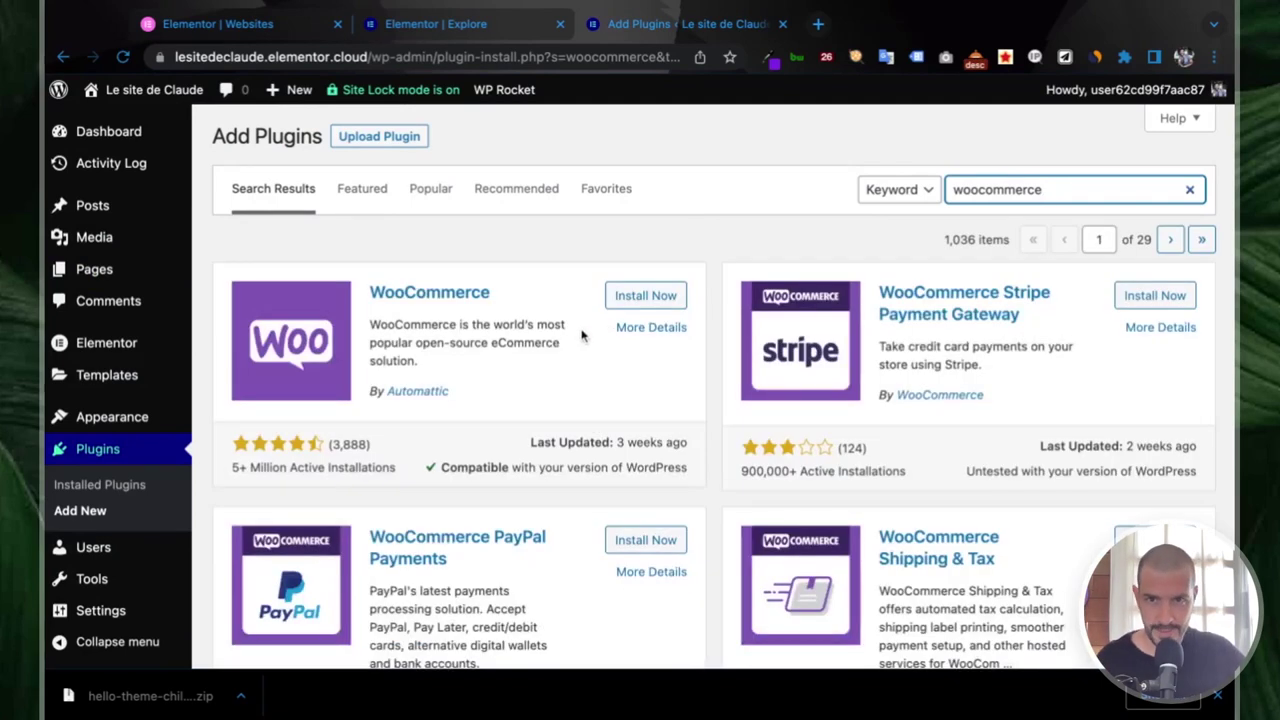
{"action": "left_click", "coordinate": [640, 296]}
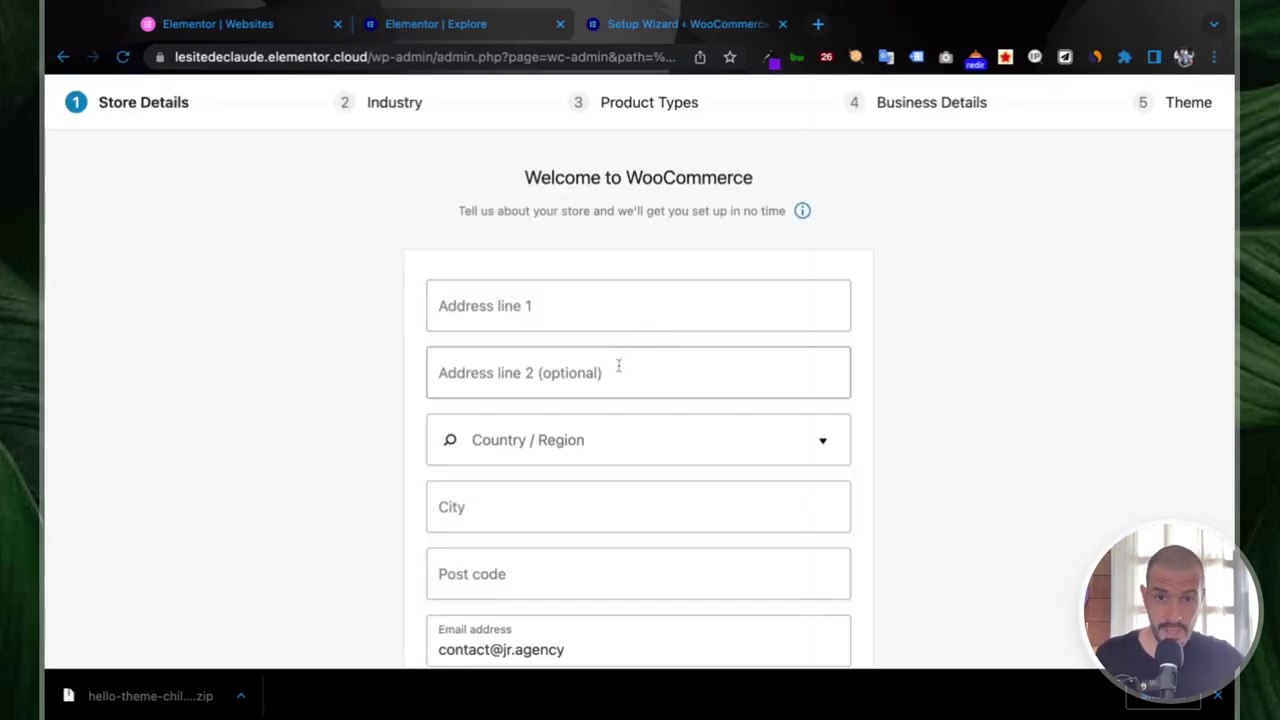
- Skip the store details step and answer 'Yes, count me in!' to usage tracking
{"action": "scroll", "coordinate": [619, 366], "scroll_direction": "down", "scroll_amount": 1}
{"action": "scroll", "coordinate": [619, 366], "scroll_direction": "down", "scroll_amount": 2}
{"action": "scroll", "coordinate": [617, 363], "scroll_direction": "up", "scroll_amount": 3}
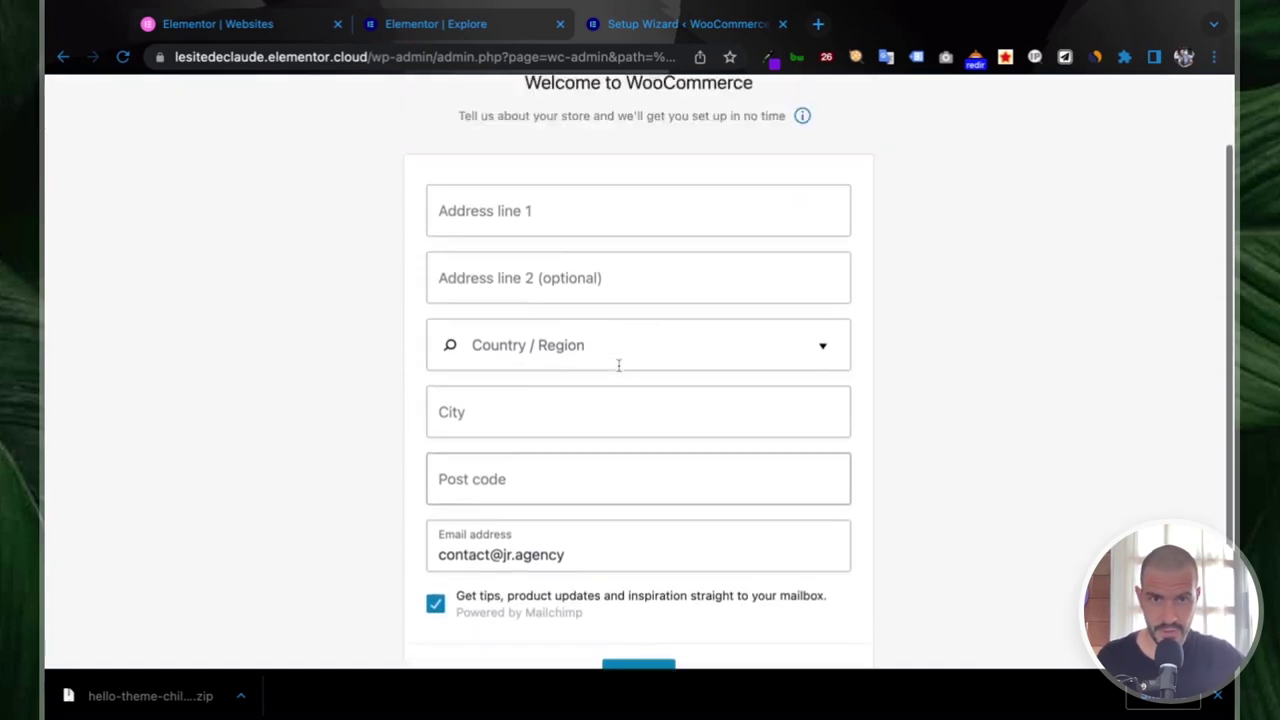
{"action": "scroll", "coordinate": [572, 292], "scroll_direction": "down", "scroll_amount": 4}
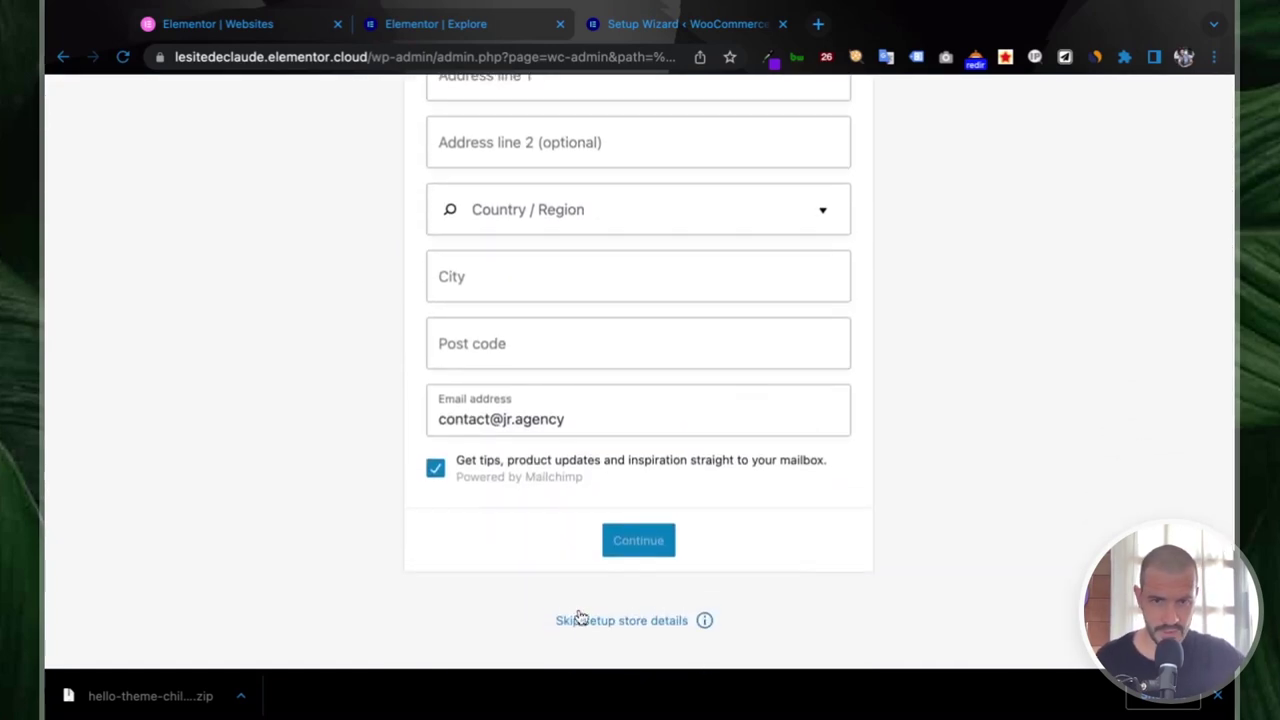
{"action": "scroll", "coordinate": [609, 451], "scroll_direction": "up", "scroll_amount": 4}
{"action": "scroll", "coordinate": [609, 451], "scroll_direction": "down", "scroll_amount": 4}
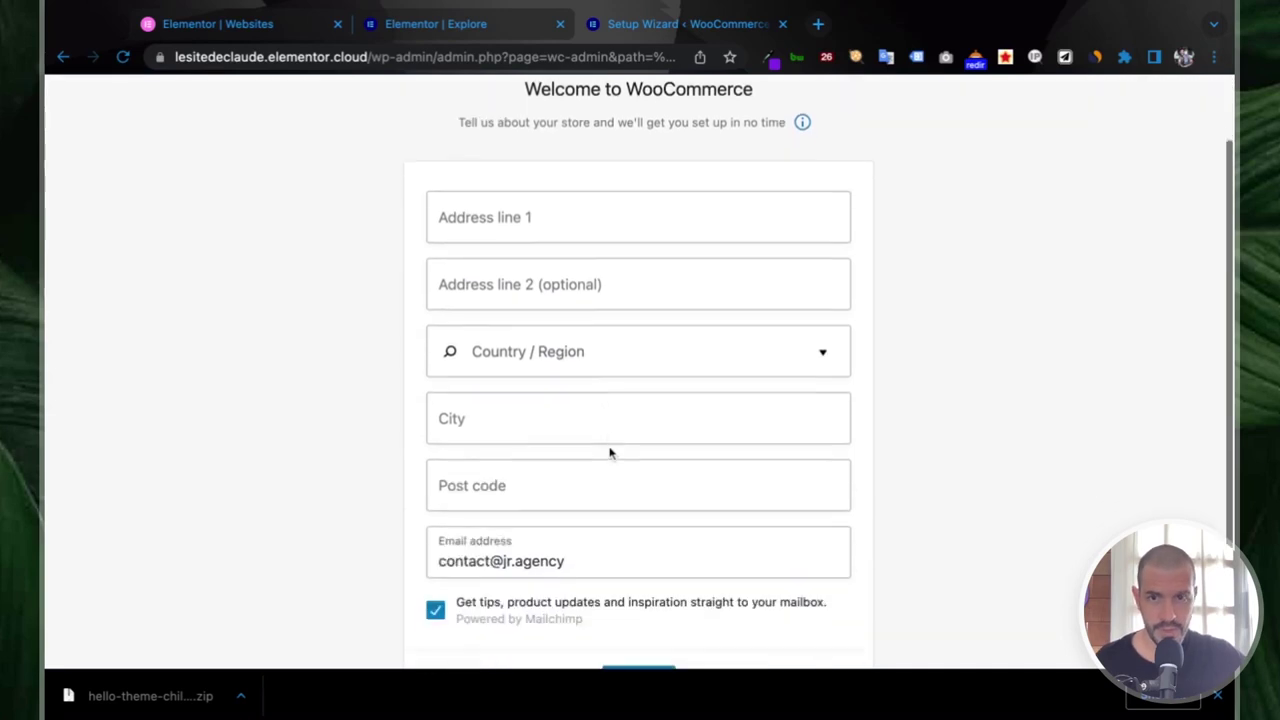
{"action": "left_click", "coordinate": [604, 619]}
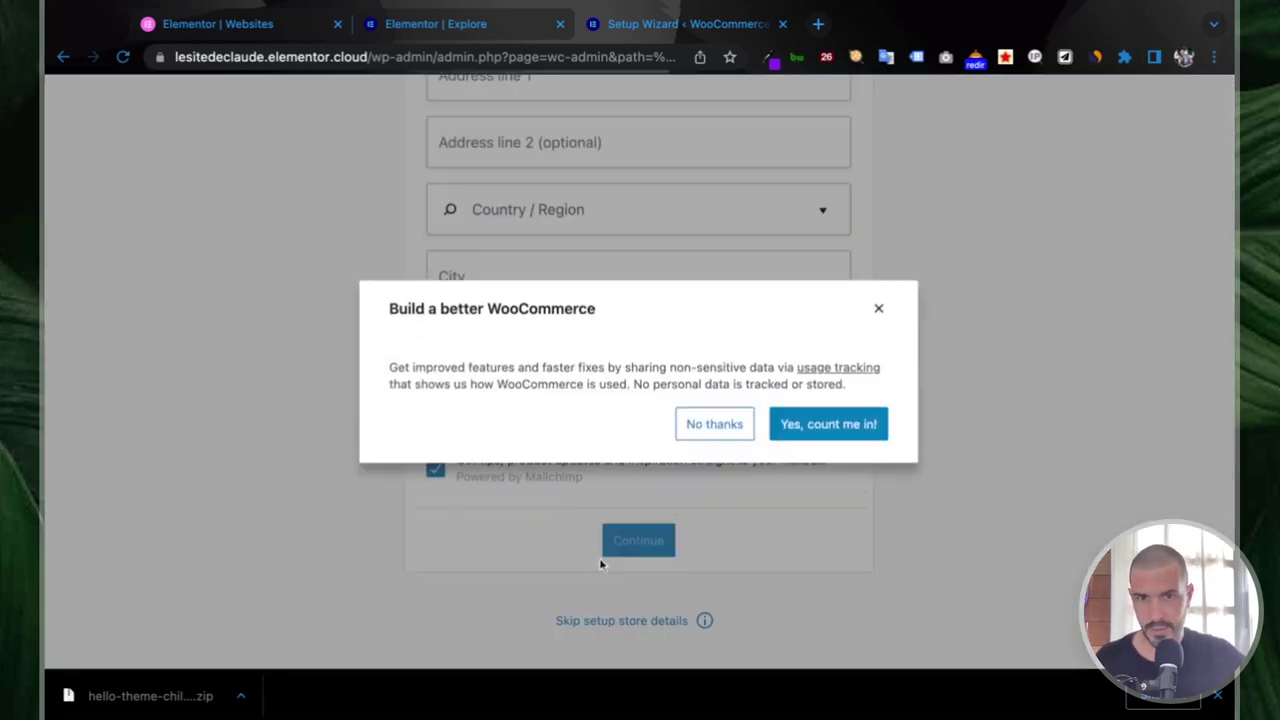
{"action": "left_click", "coordinate": [816, 425]}
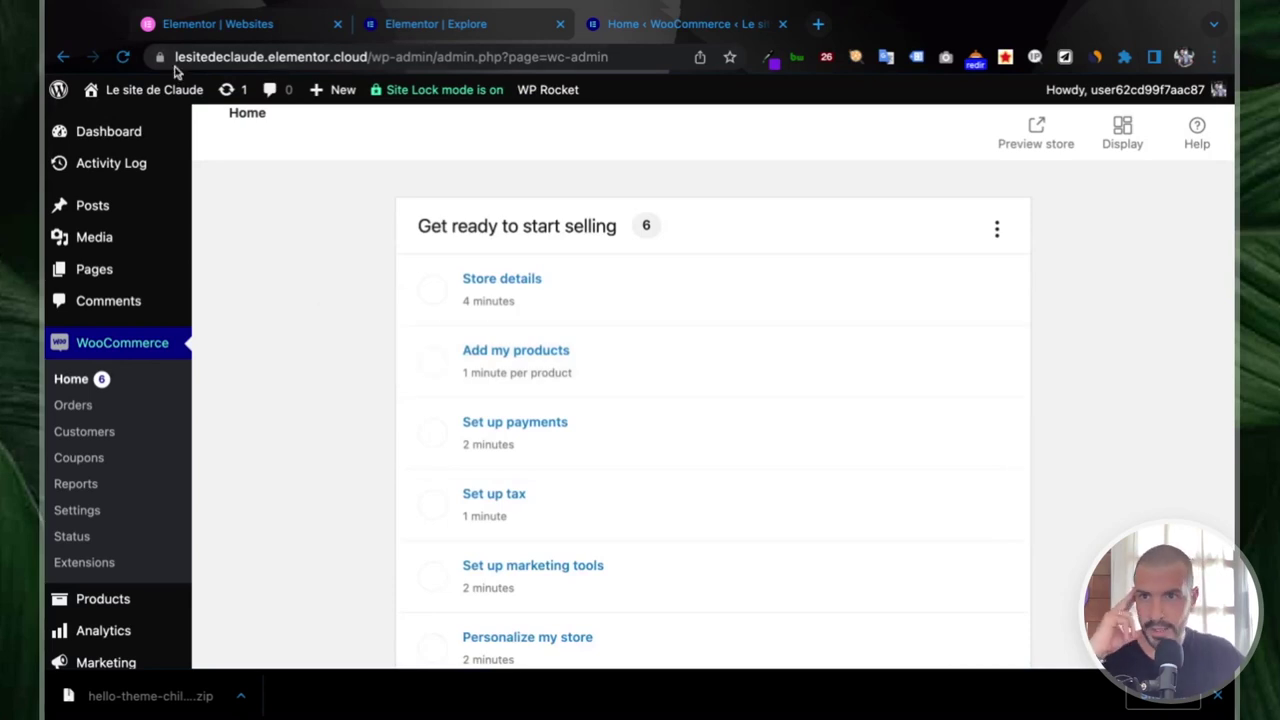
{"action": "mouse_move", "coordinate": [175, 100]}
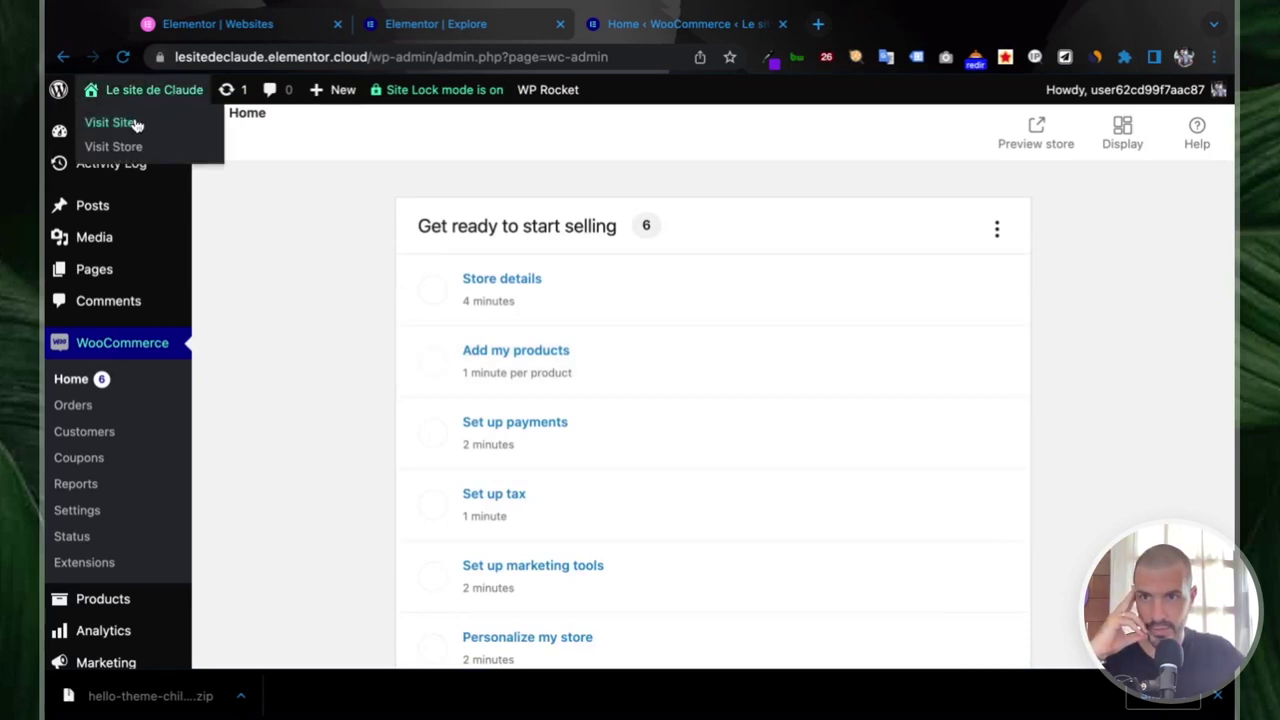
- Visit the live site in a new tab and choose Edit with Elementor > Header
{"action": "left_click", "coordinate": [840, 26]}
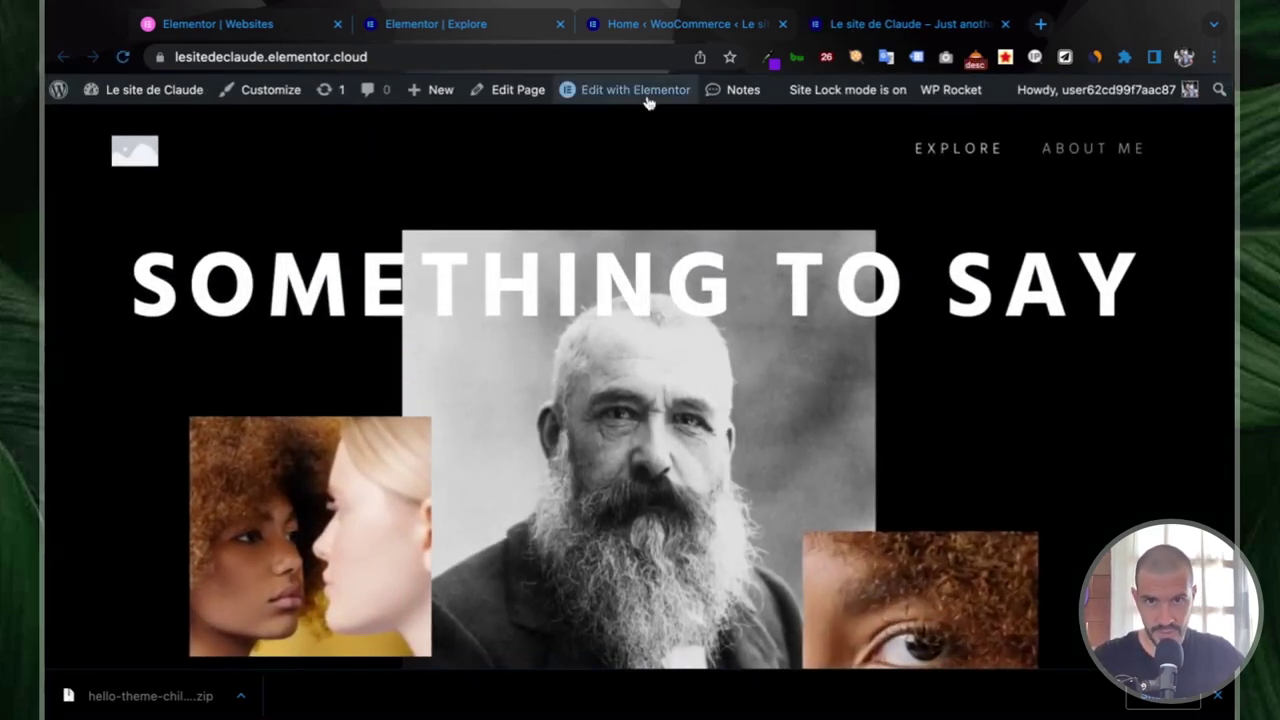
{"action": "mouse_move", "coordinate": [645, 104]}
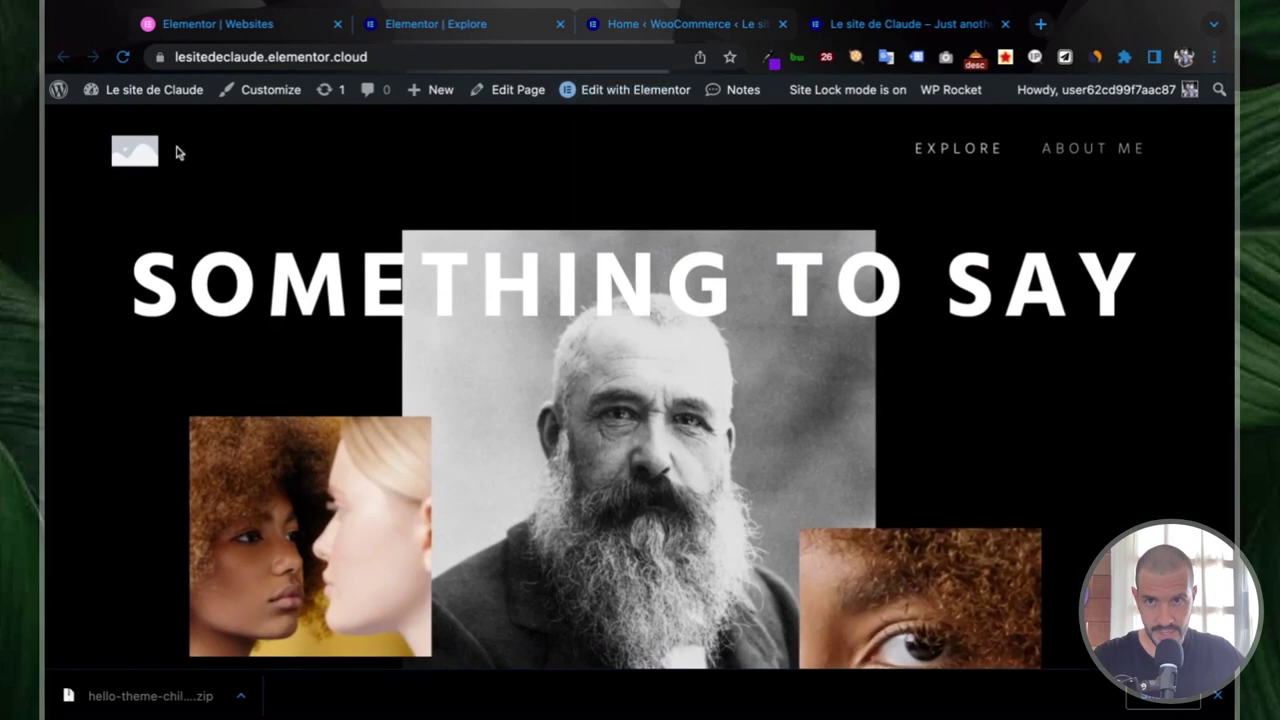
{"action": "left_click", "coordinate": [598, 149]}
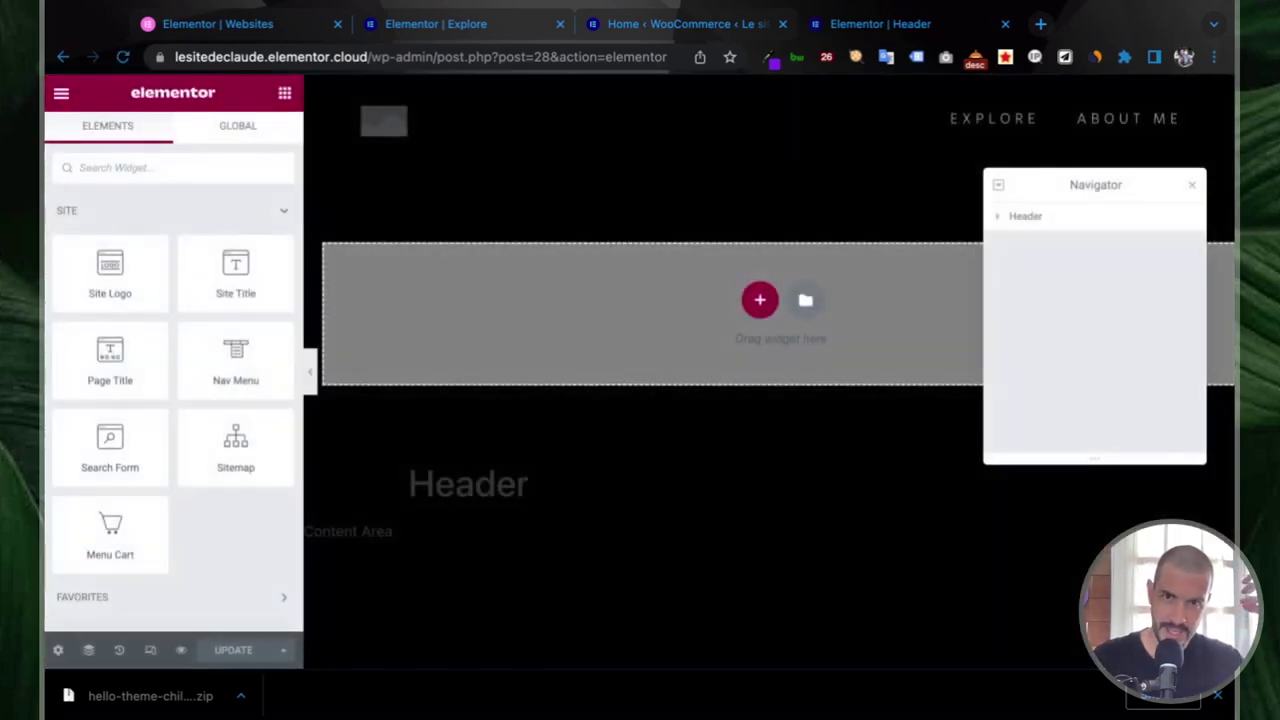
- Inspect the header's Site Logo and Nav Menu widget settings in Elementor
{"action": "left_click", "coordinate": [405, 125]}
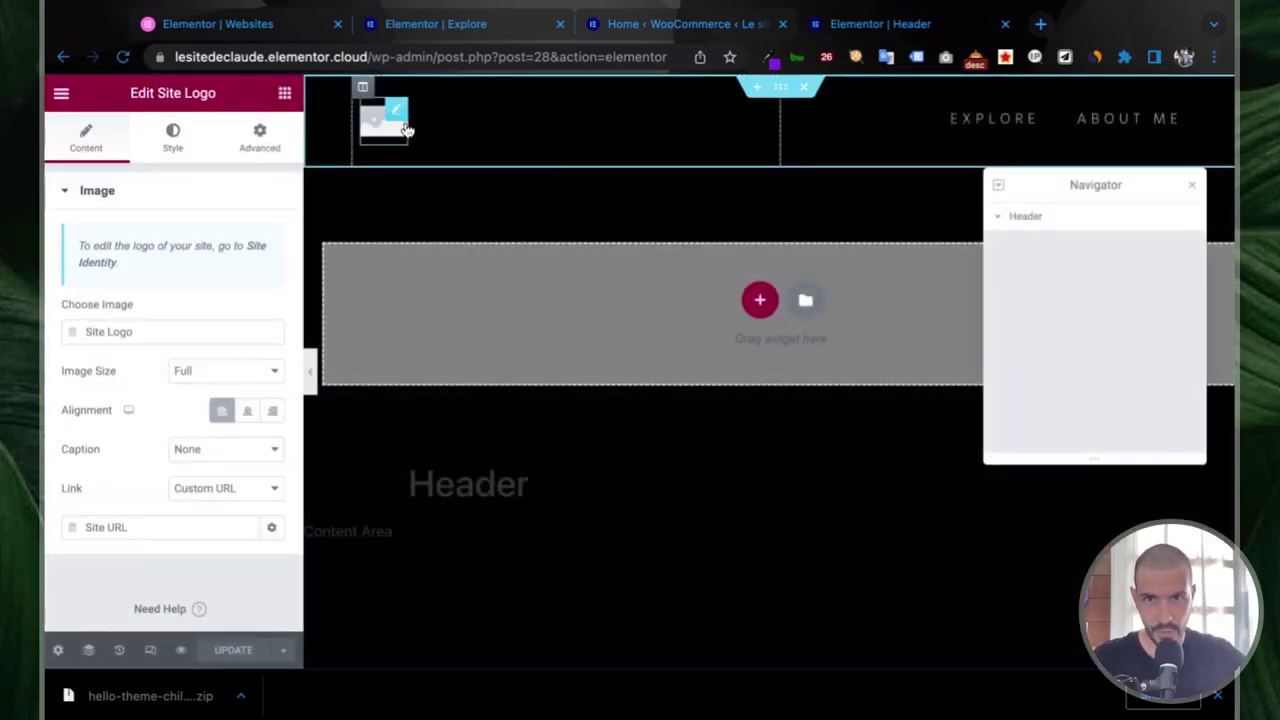
{"action": "left_click", "coordinate": [978, 132]}
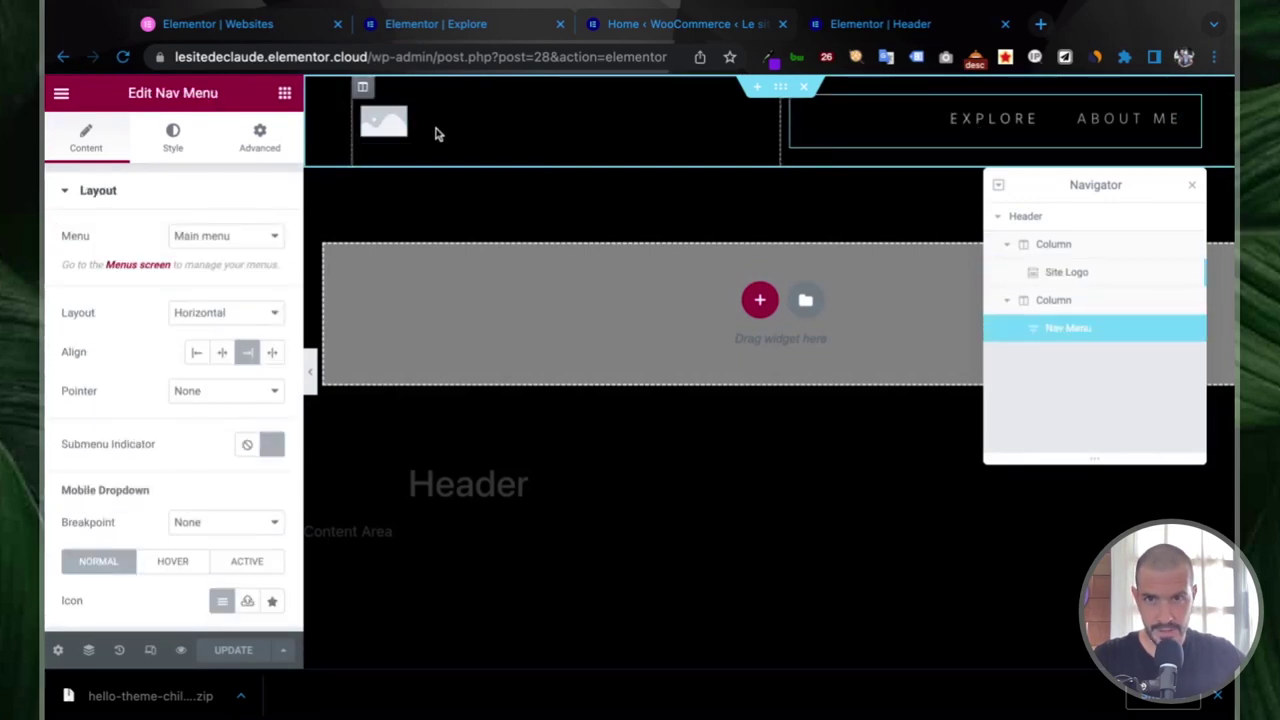
{"action": "left_click", "coordinate": [390, 122]}
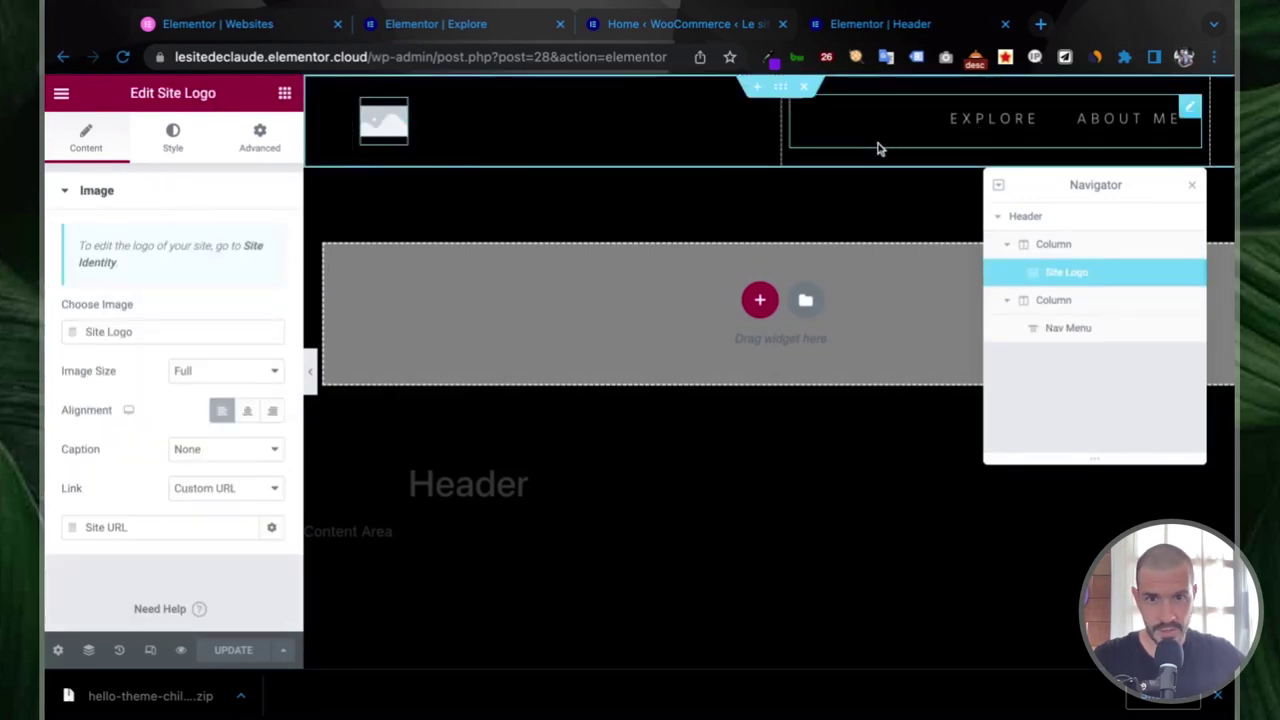
{"action": "scroll", "coordinate": [677, 391], "scroll_direction": "down", "scroll_amount": 6}
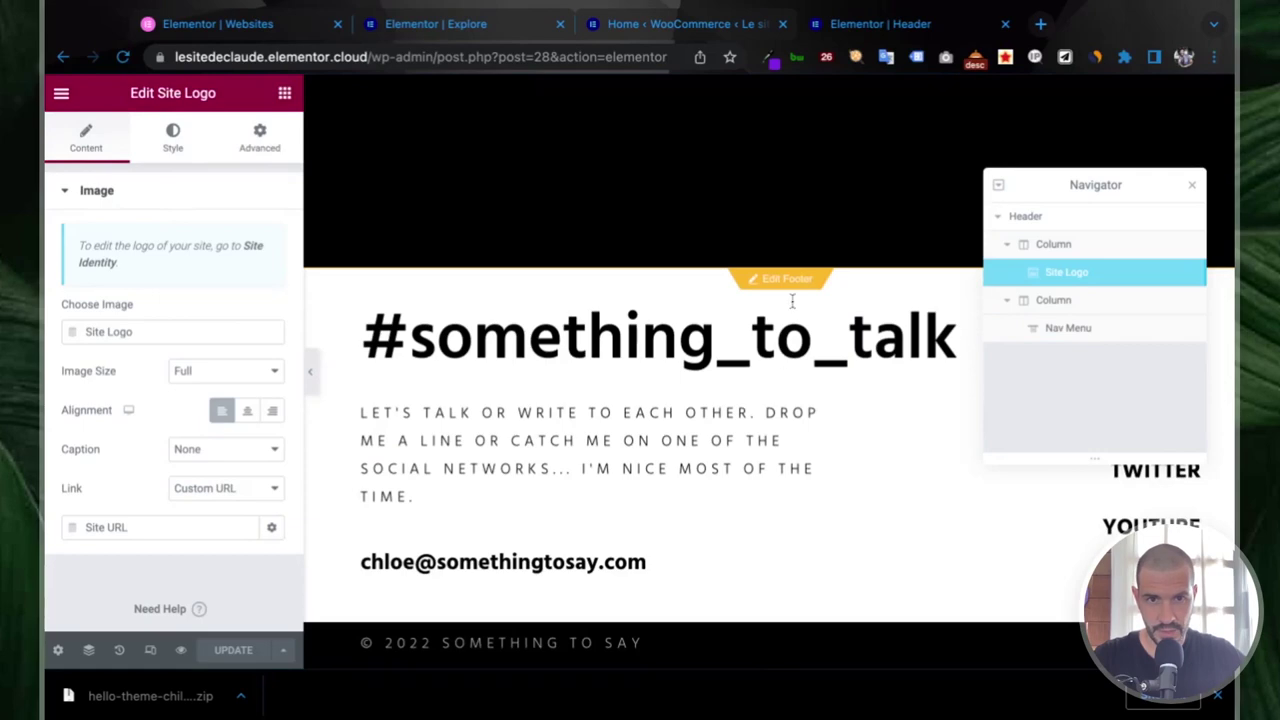
{"action": "scroll", "coordinate": [757, 349], "scroll_direction": "up", "scroll_amount": 4}
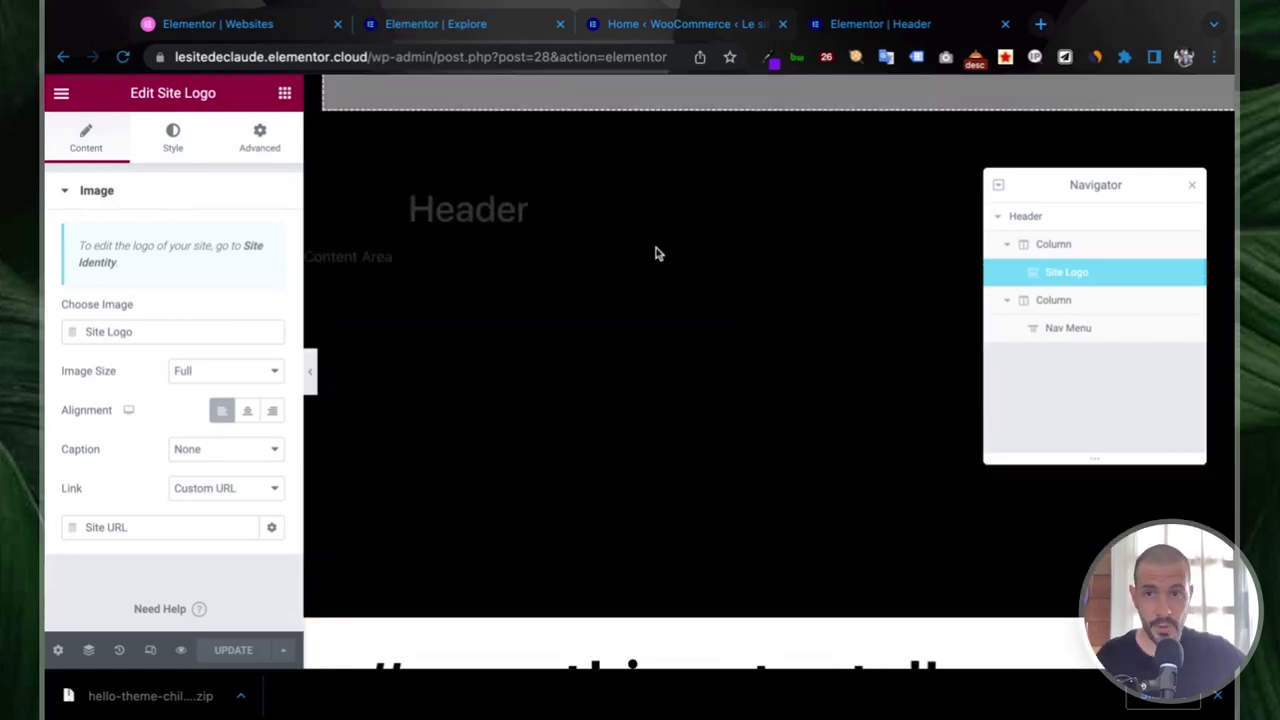
- Return to the live front page and select its URL in the address bar
{"action": "left_click", "coordinate": [62, 57]}
{"action": "scroll", "coordinate": [586, 283], "scroll_direction": "down", "scroll_amount": 5}
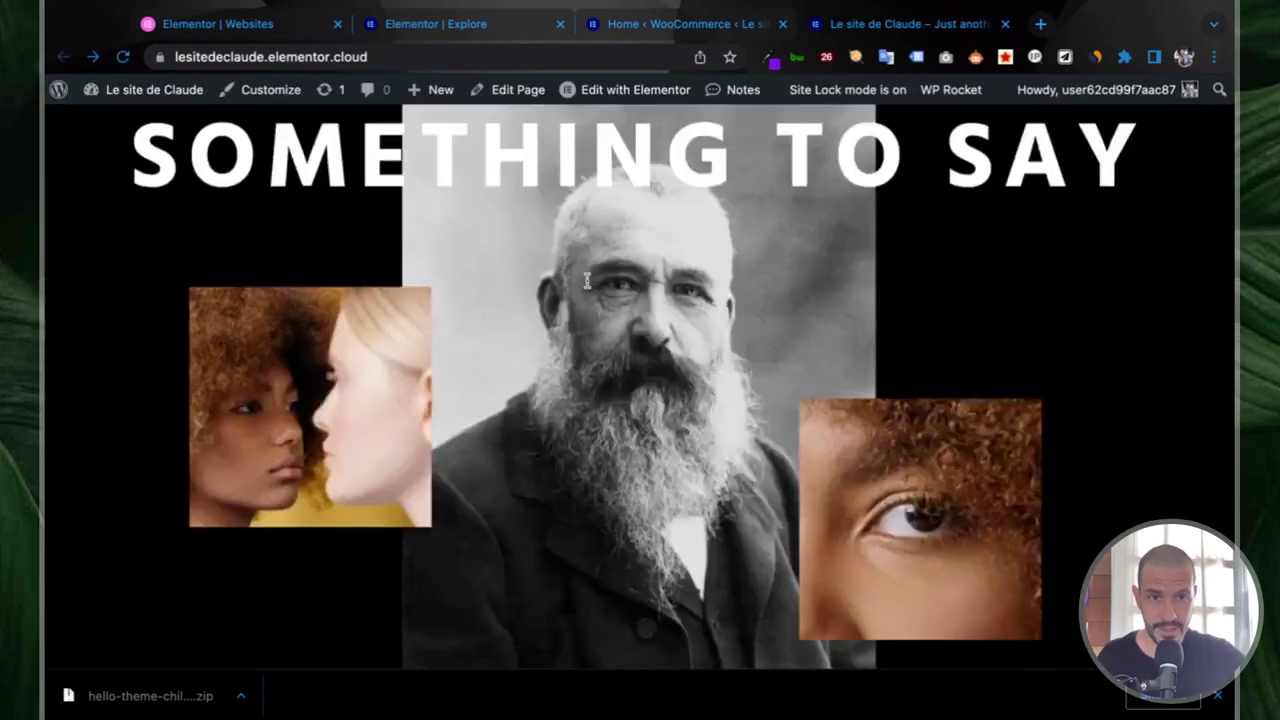
{"action": "scroll", "coordinate": [586, 280], "scroll_direction": "down", "scroll_amount": 10}
{"action": "scroll", "coordinate": [586, 280], "scroll_direction": "up", "scroll_amount": 20}
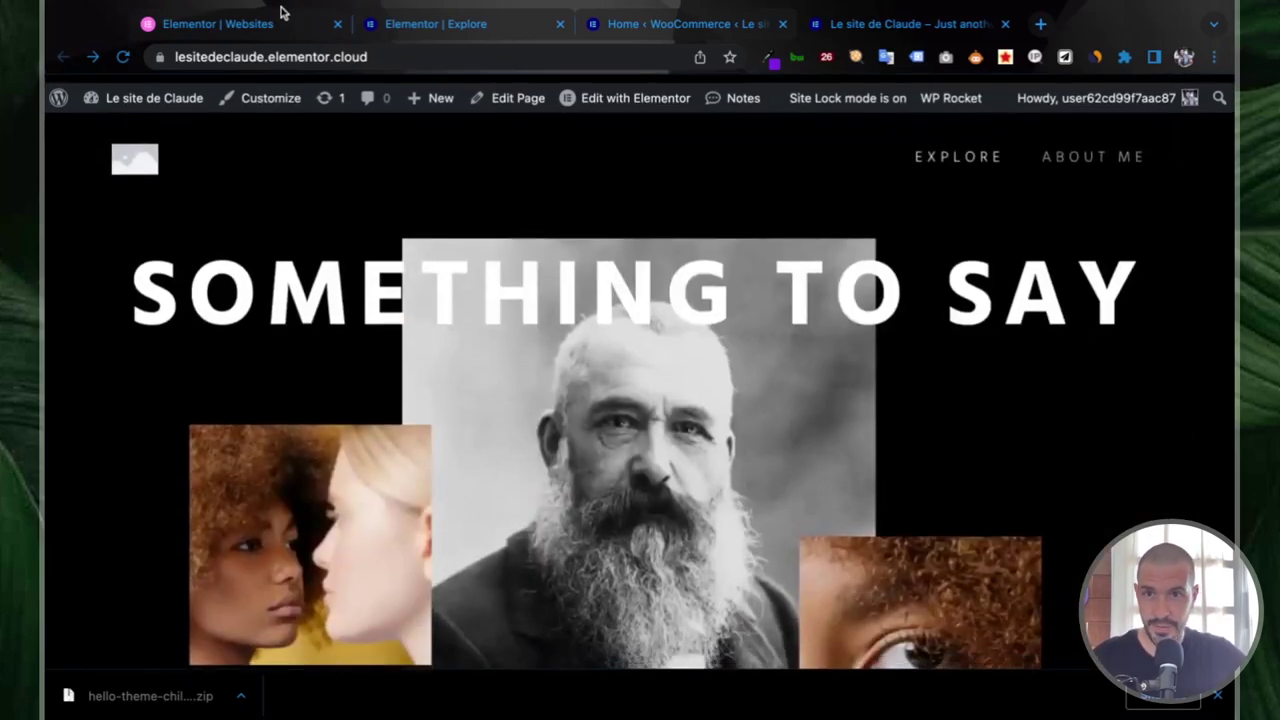
{"action": "left_click", "coordinate": [272, 57]}
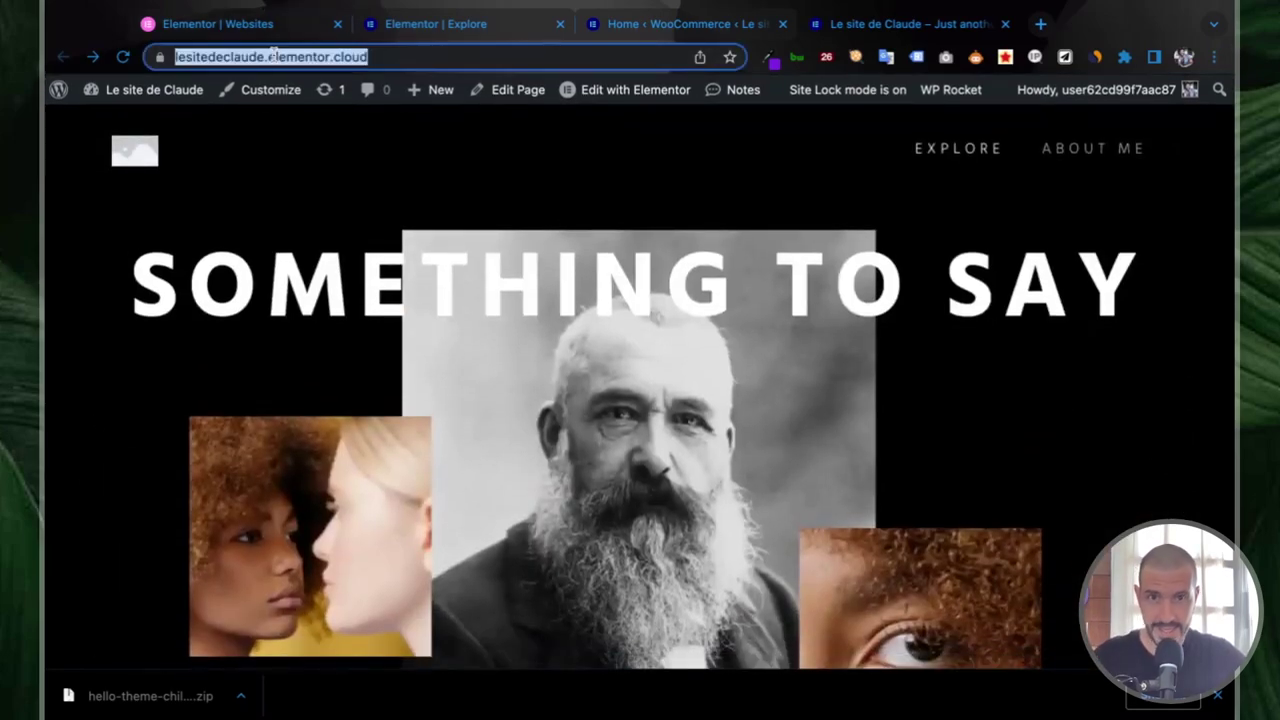
- Load the GTmetrix report for lesitedeclaude.elementor.cloud in a new tab and review its grade A
{"action": "key", "text": "ctrl+t"}
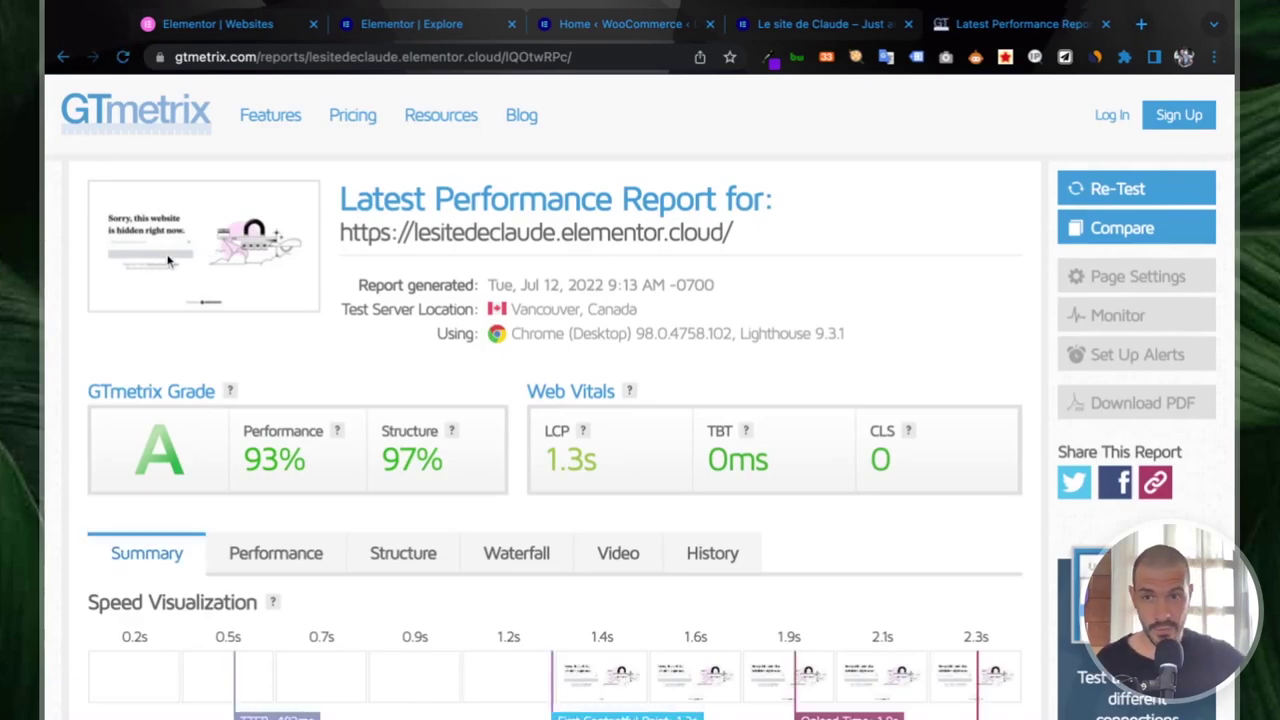
{"action": "scroll", "coordinate": [168, 261], "scroll_direction": "up", "scroll_amount": 10}
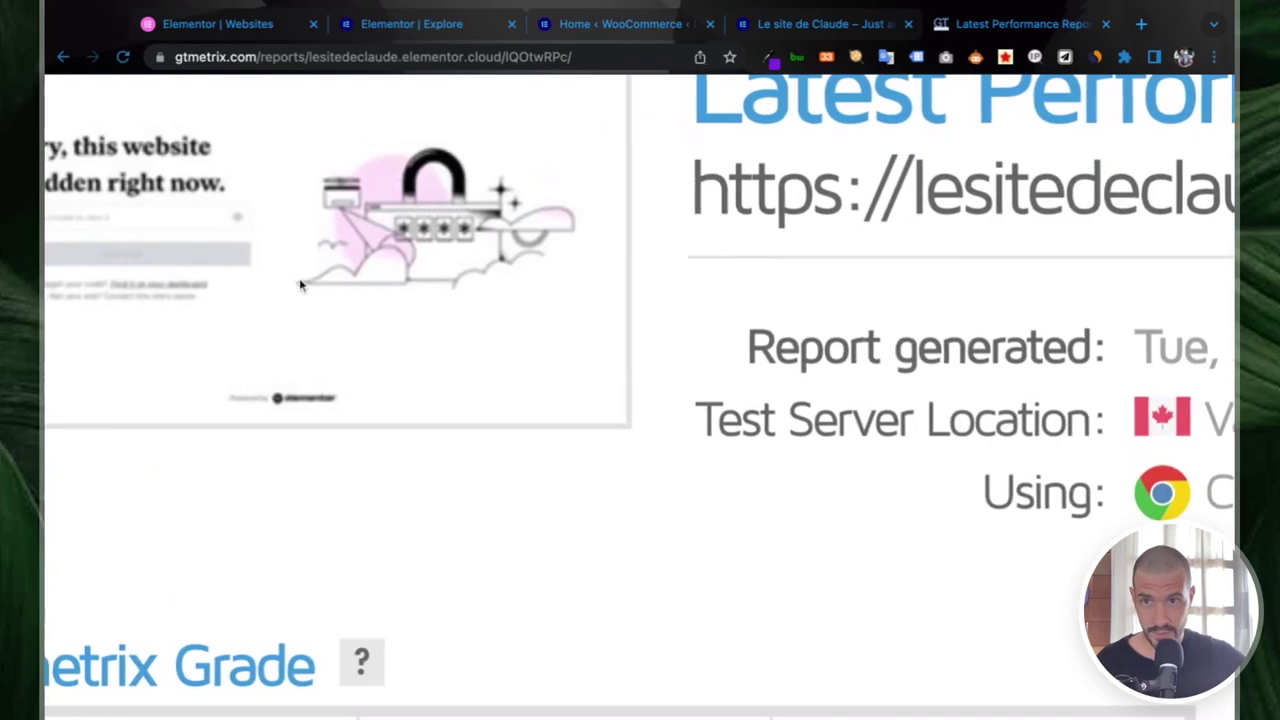
{"action": "scroll", "coordinate": [299, 285], "scroll_direction": "left", "scroll_amount": 2}
{"action": "scroll", "coordinate": [230, 165], "scroll_direction": "down", "scroll_amount": 5}
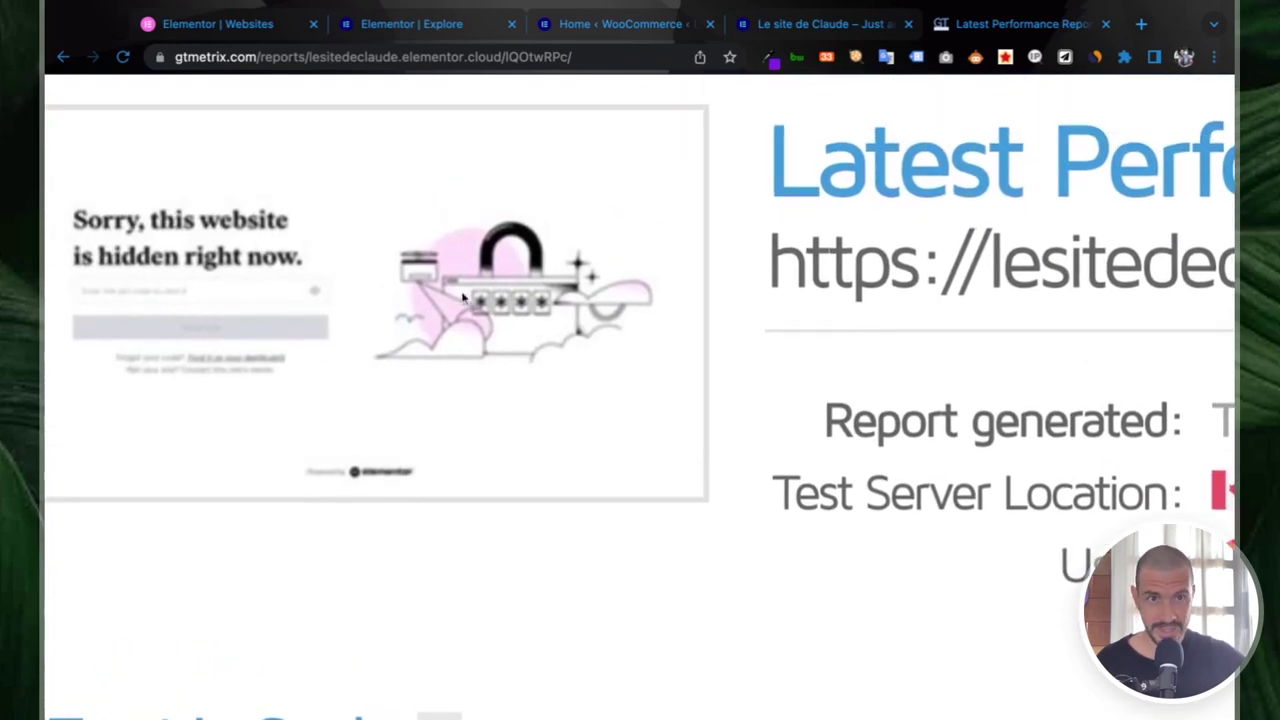
{"action": "scroll", "coordinate": [463, 294], "scroll_direction": "up", "scroll_amount": 5}
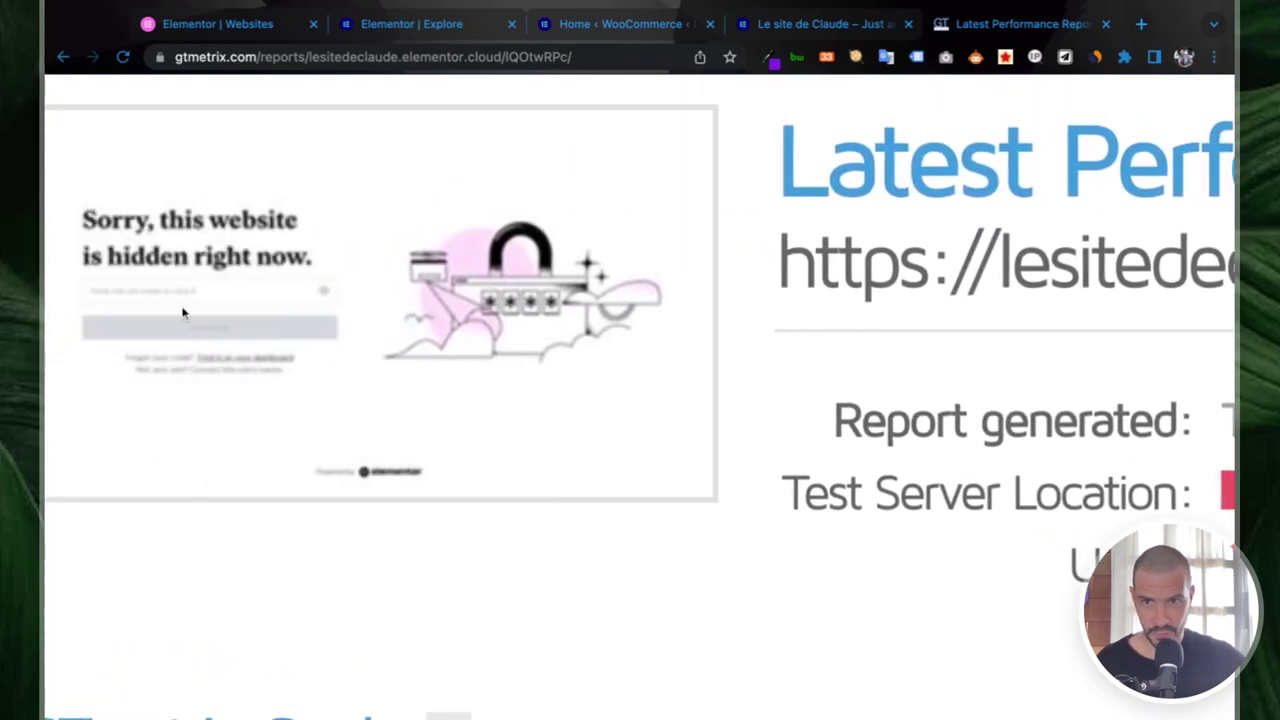
{"action": "scroll", "coordinate": [183, 314], "scroll_direction": "down", "scroll_amount": 5}
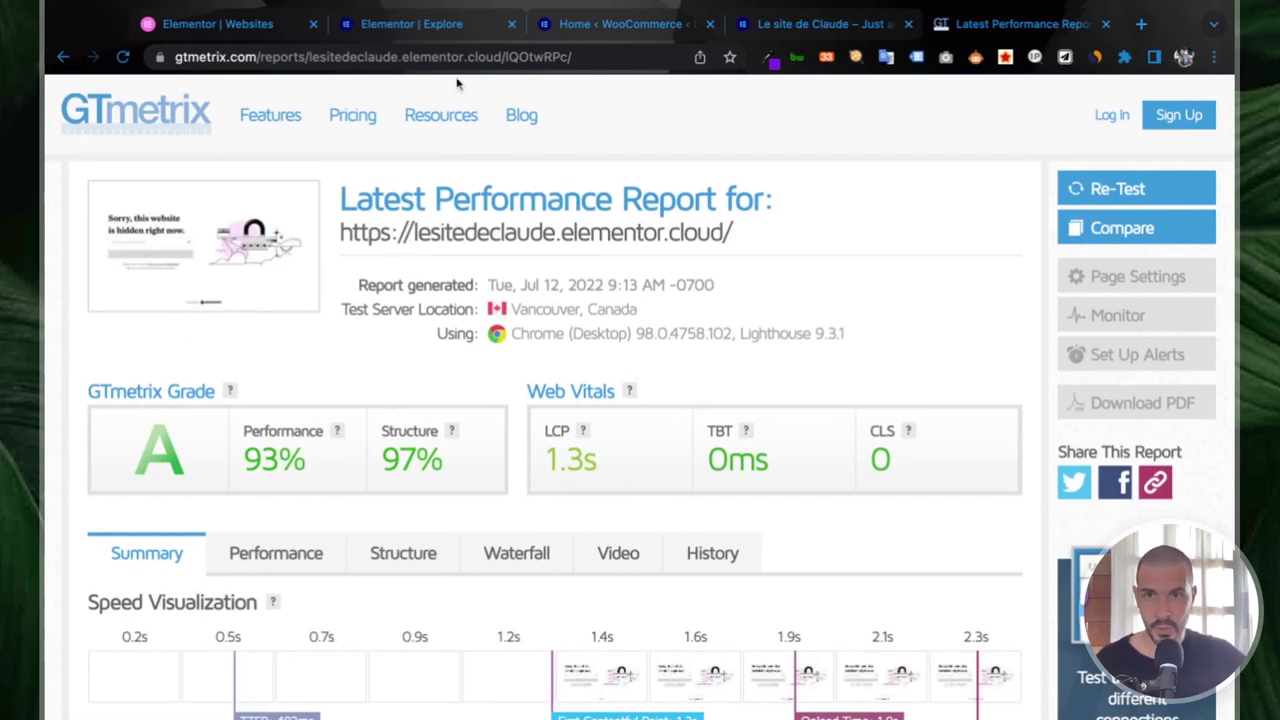
- Toggle Site Lock off for Le site de Claude and confirm Unlock Site
{"action": "left_click", "coordinate": [257, 26]}
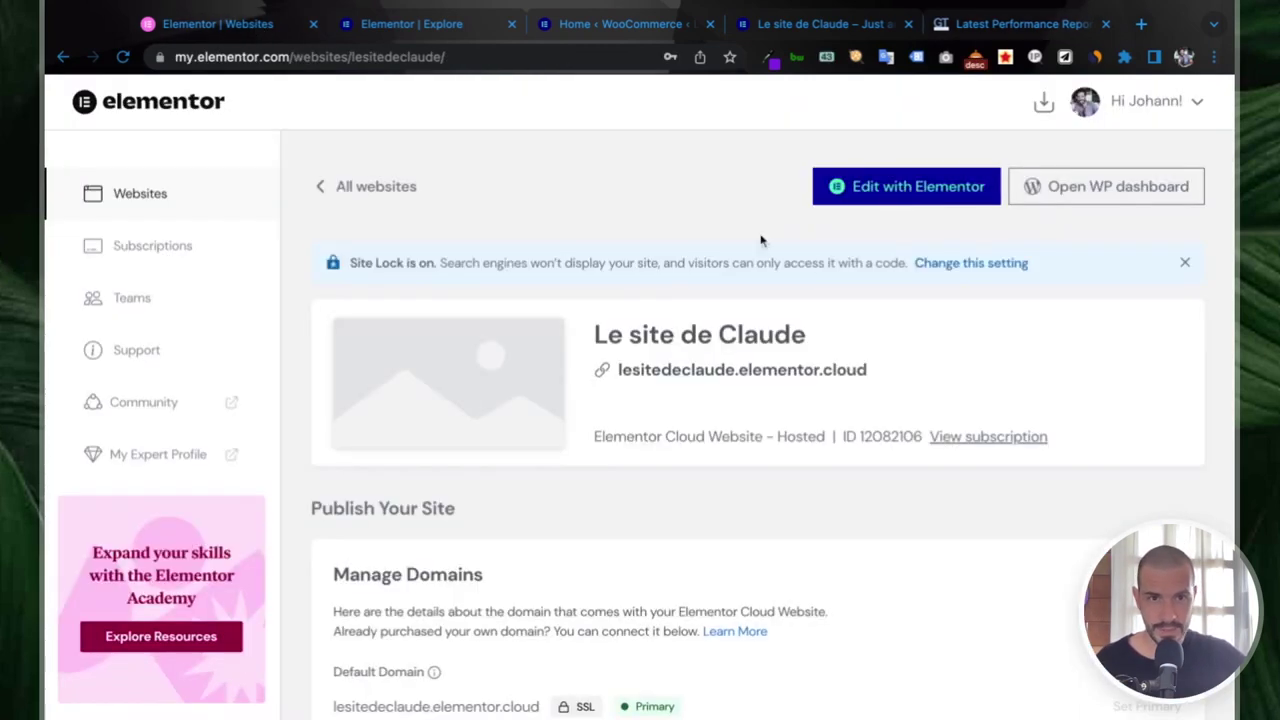
{"action": "left_click", "coordinate": [1008, 264]}
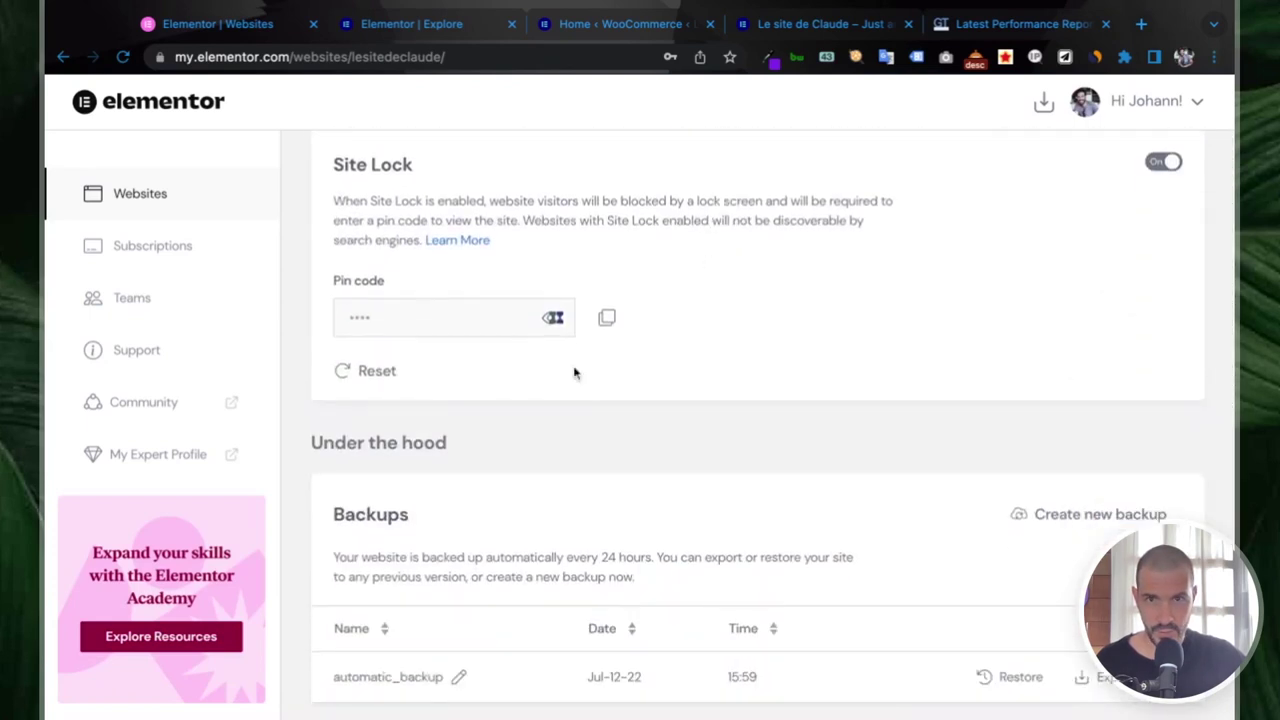
{"action": "left_click", "coordinate": [1163, 162]}
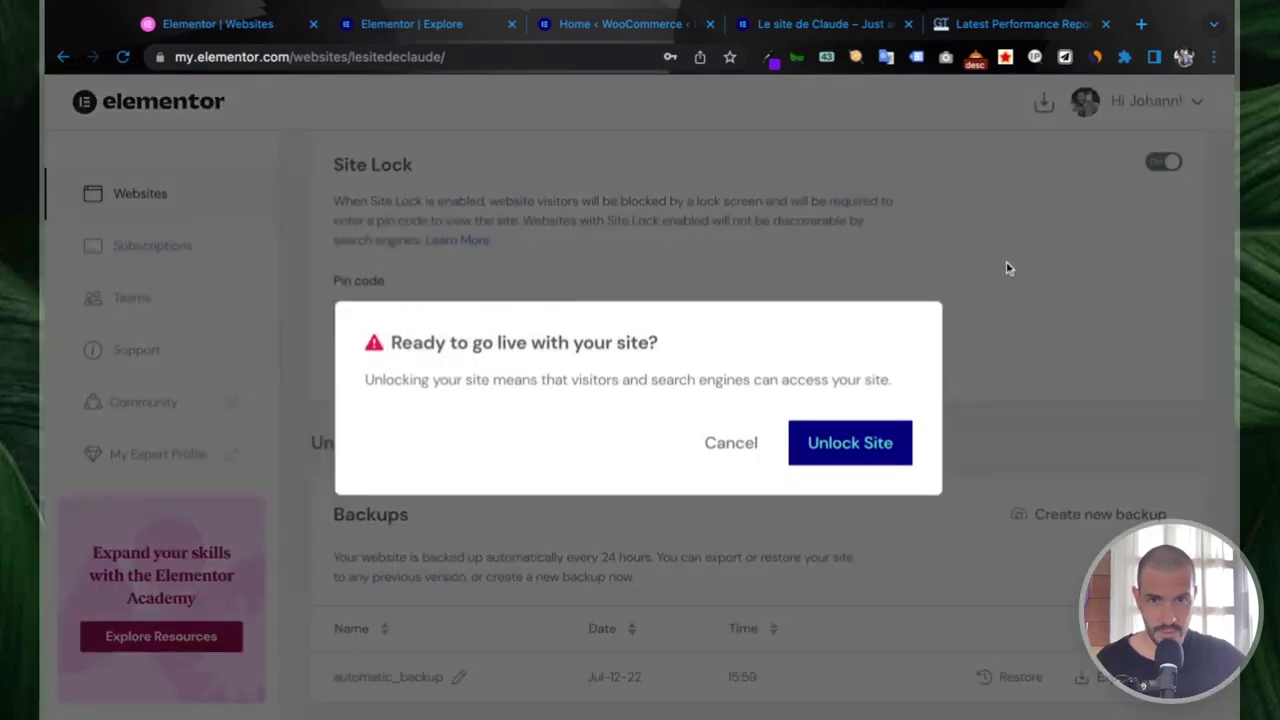
{"action": "left_click", "coordinate": [848, 441]}
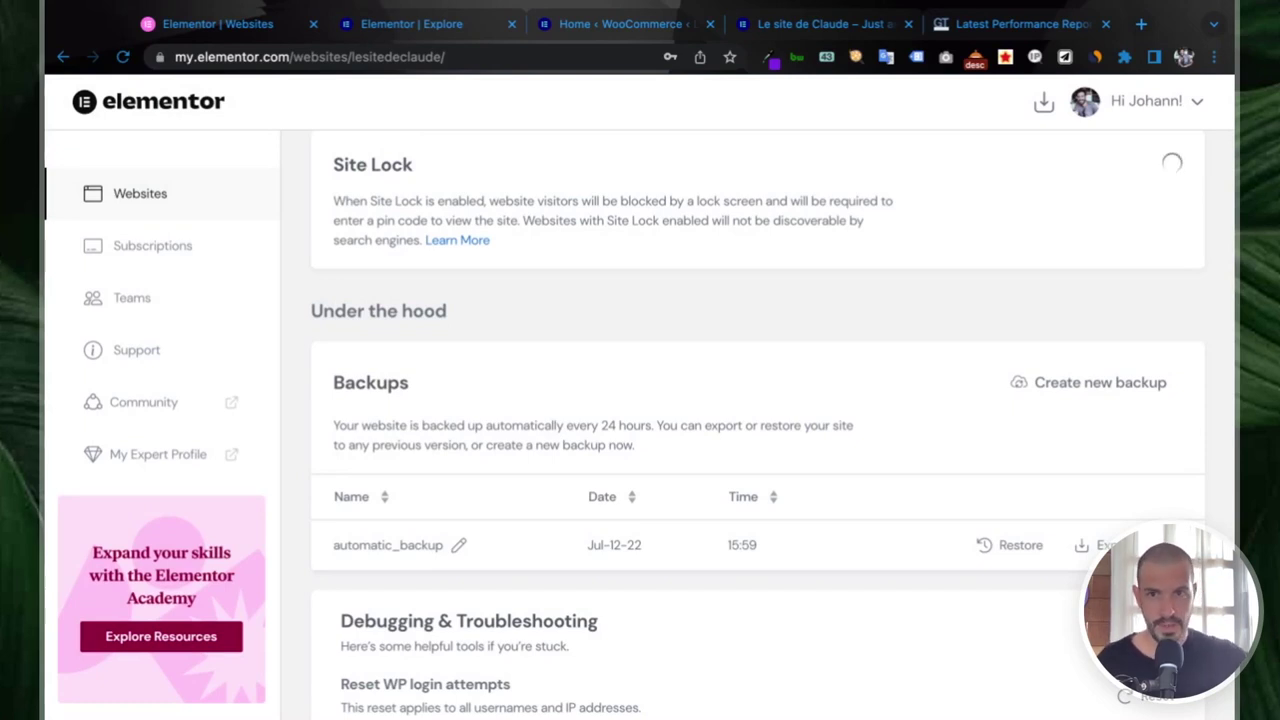
{"action": "scroll", "coordinate": [586, 397], "scroll_direction": "up", "scroll_amount": 2}
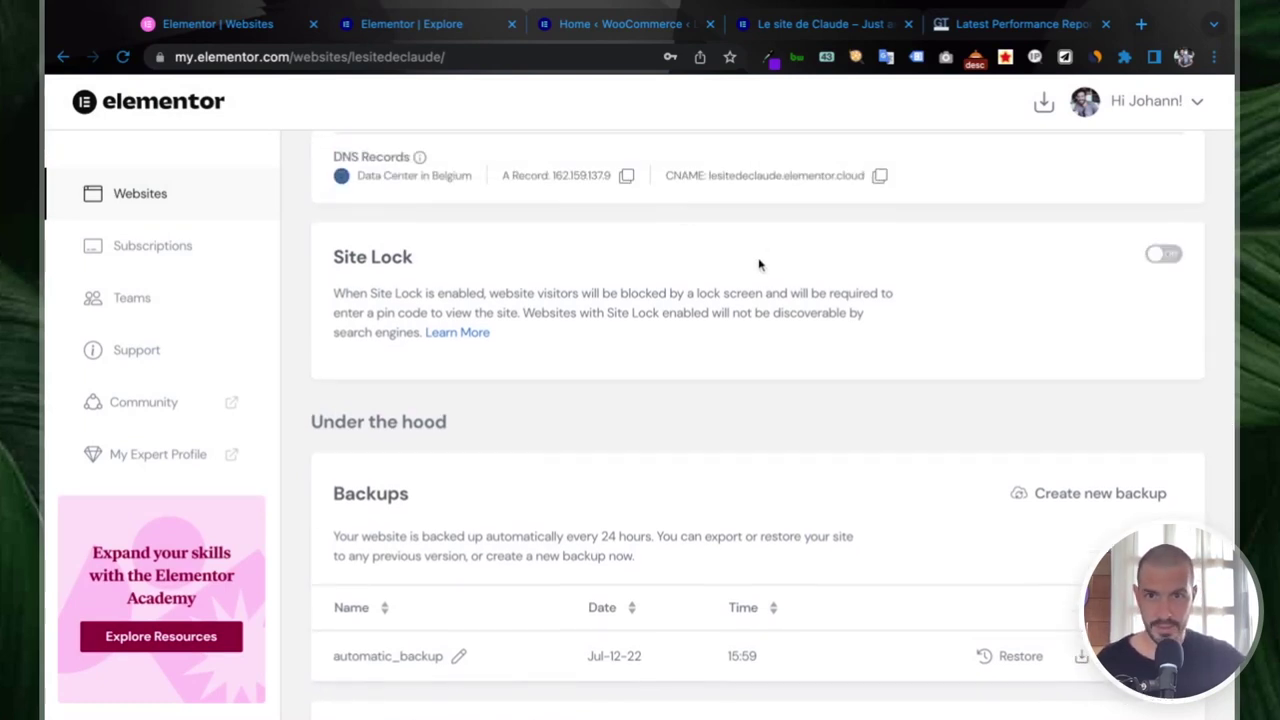
{"action": "scroll", "coordinate": [800, 200], "scroll_direction": "up", "scroll_amount": 1}
- Re-test lesitedeclaude.elementor.cloud in GTmetrix, then start a 'google pagespeed' search in a new tab
{"action": "left_click", "coordinate": [990, 24]}
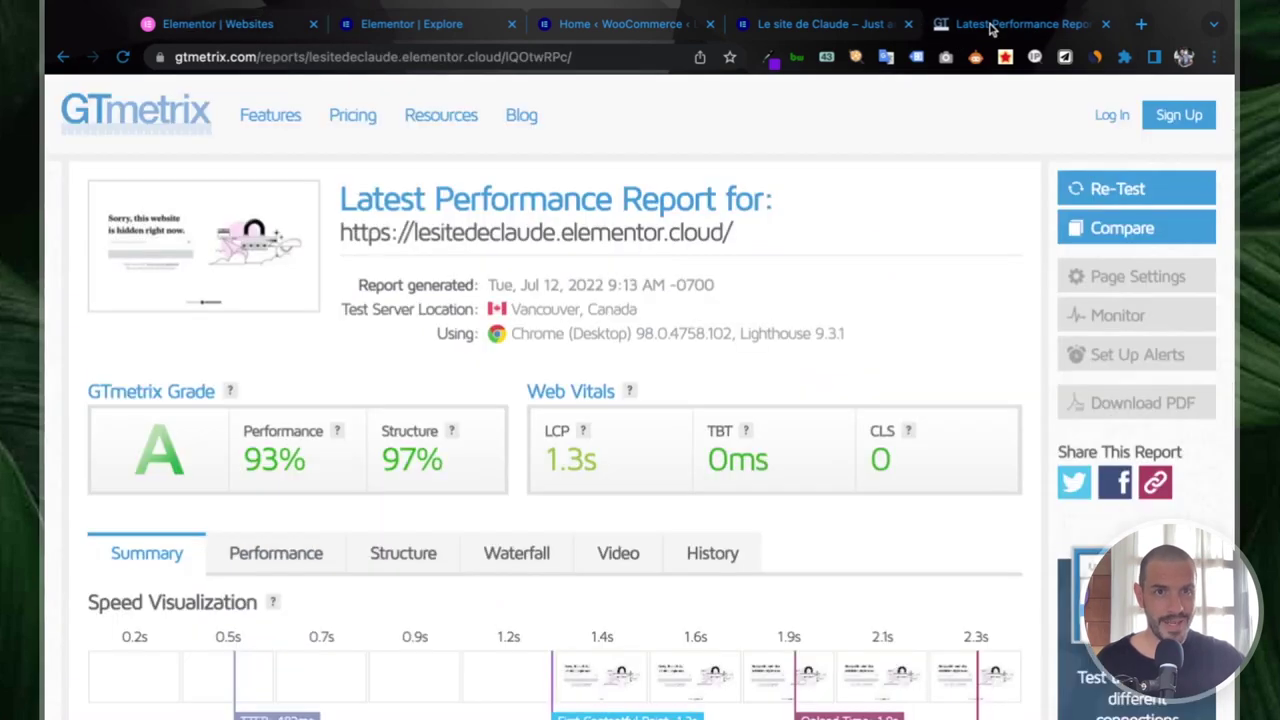
{"action": "left_click", "coordinate": [1095, 198]}
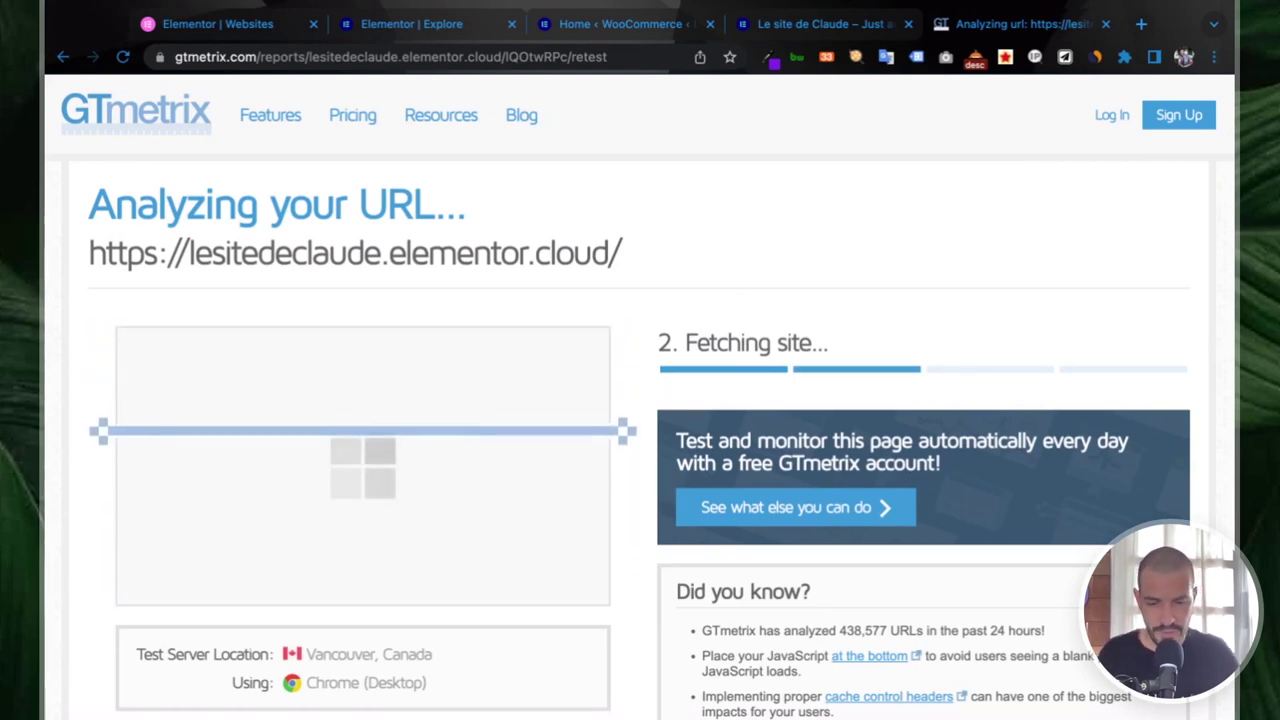
{"action": "key", "text": "ctrl+t"}
{"action": "type", "text": "google pages"}
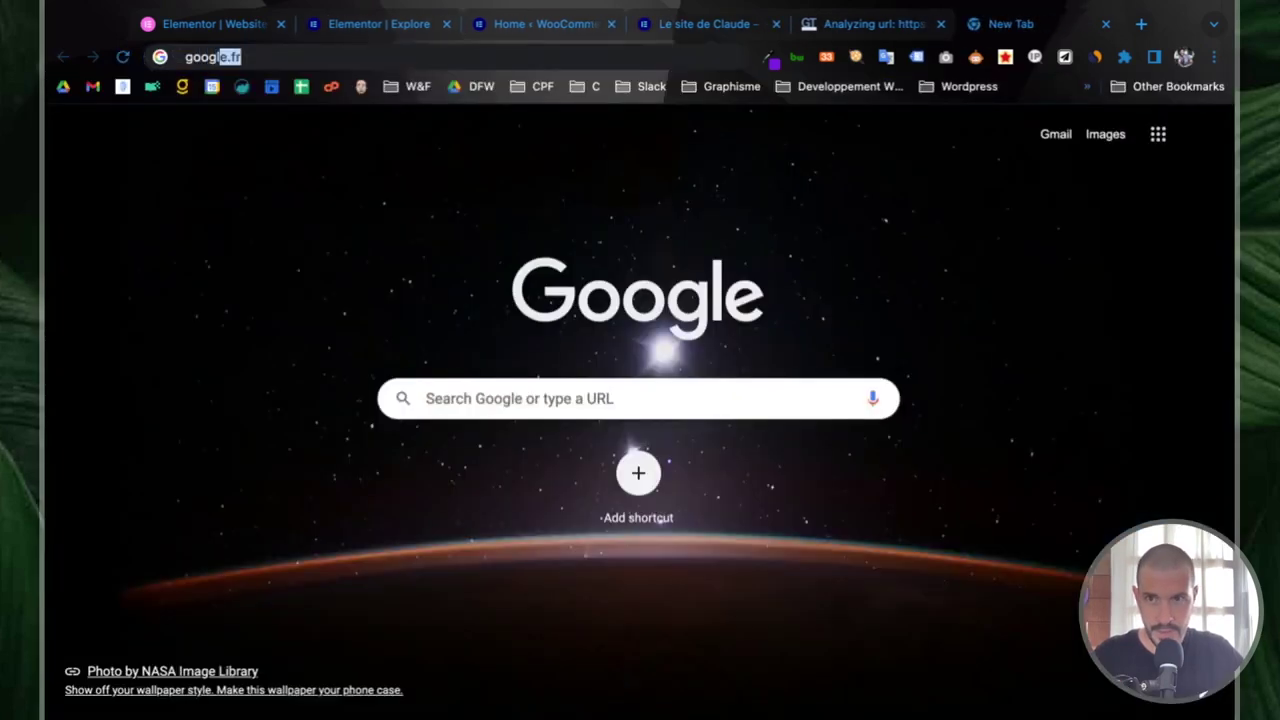
{"action": "type", "text": "peed"}
- Run the 'google pagespeed' search, then check GTmetrix's retest result: grade C, 68% performance, 78% structure
{"action": "key", "text": "Return"}
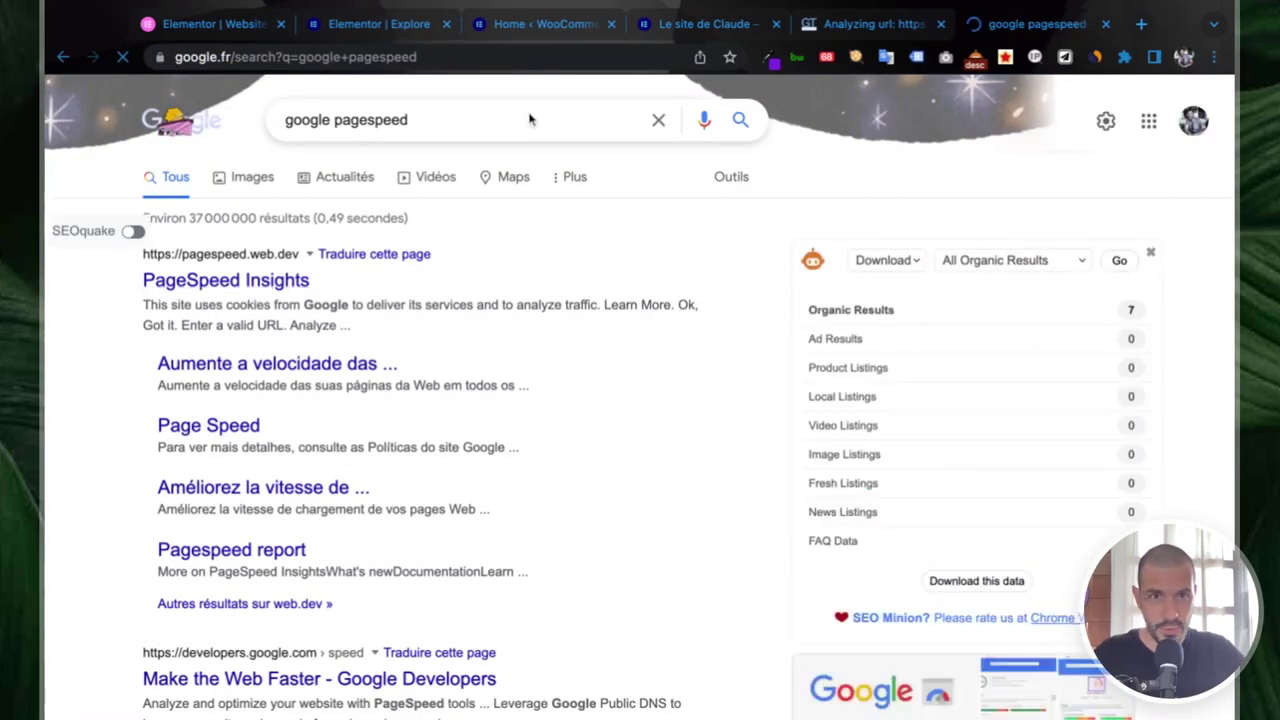
{"action": "left_click", "coordinate": [872, 22]}
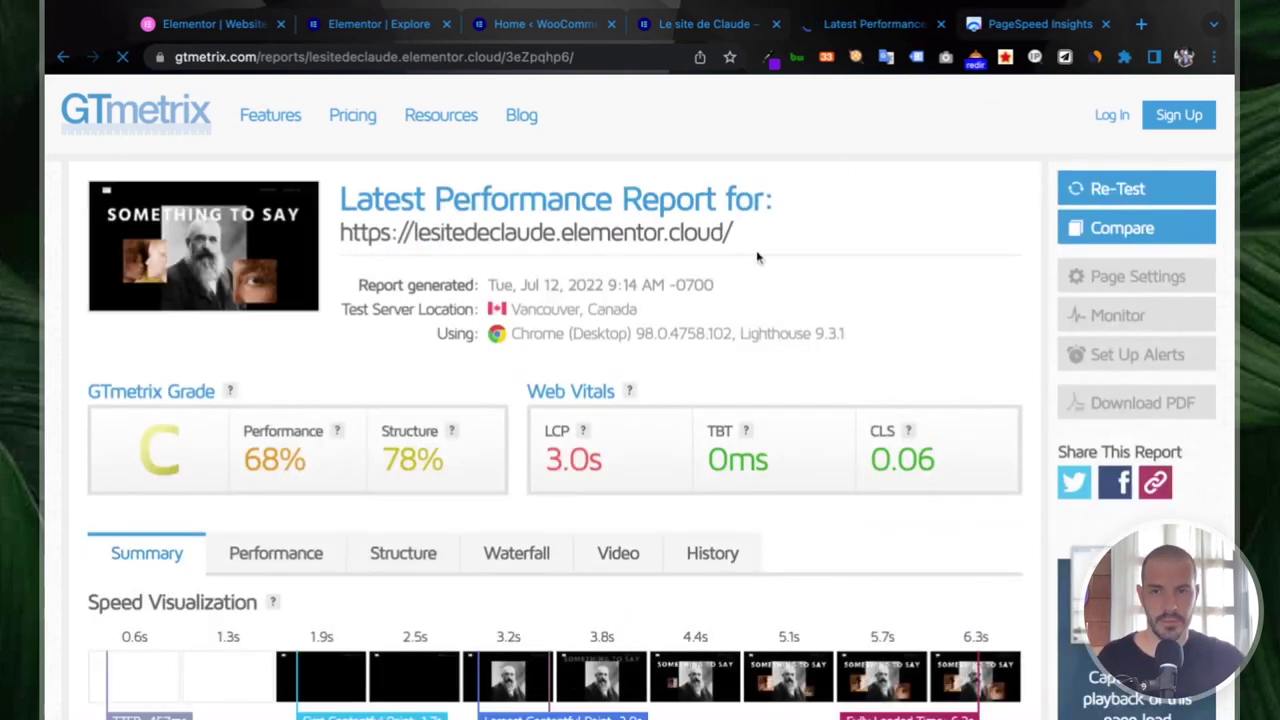
- Scroll the GTmetrix report and expand the render-blocking resources audit details
{"action": "scroll", "coordinate": [700, 307], "scroll_direction": "down", "scroll_amount": 3}
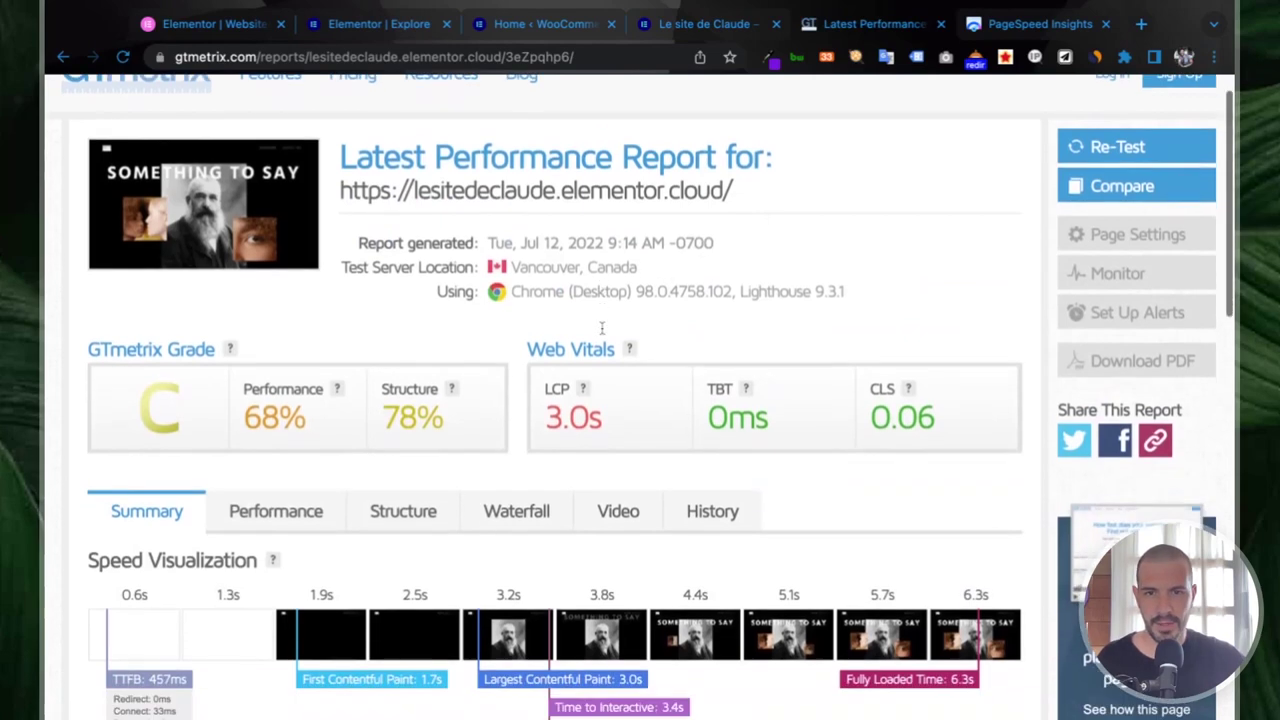
{"action": "scroll", "coordinate": [443, 397], "scroll_direction": "down", "scroll_amount": 5}
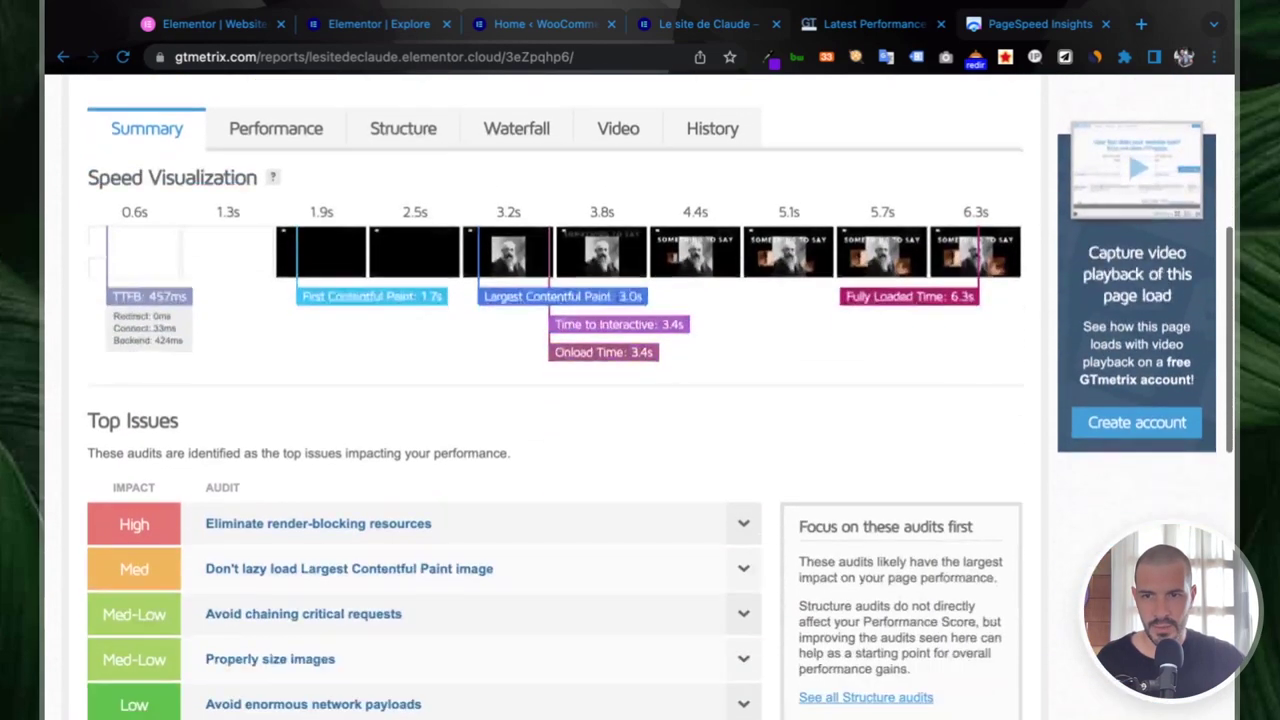
{"action": "left_click", "coordinate": [741, 394]}
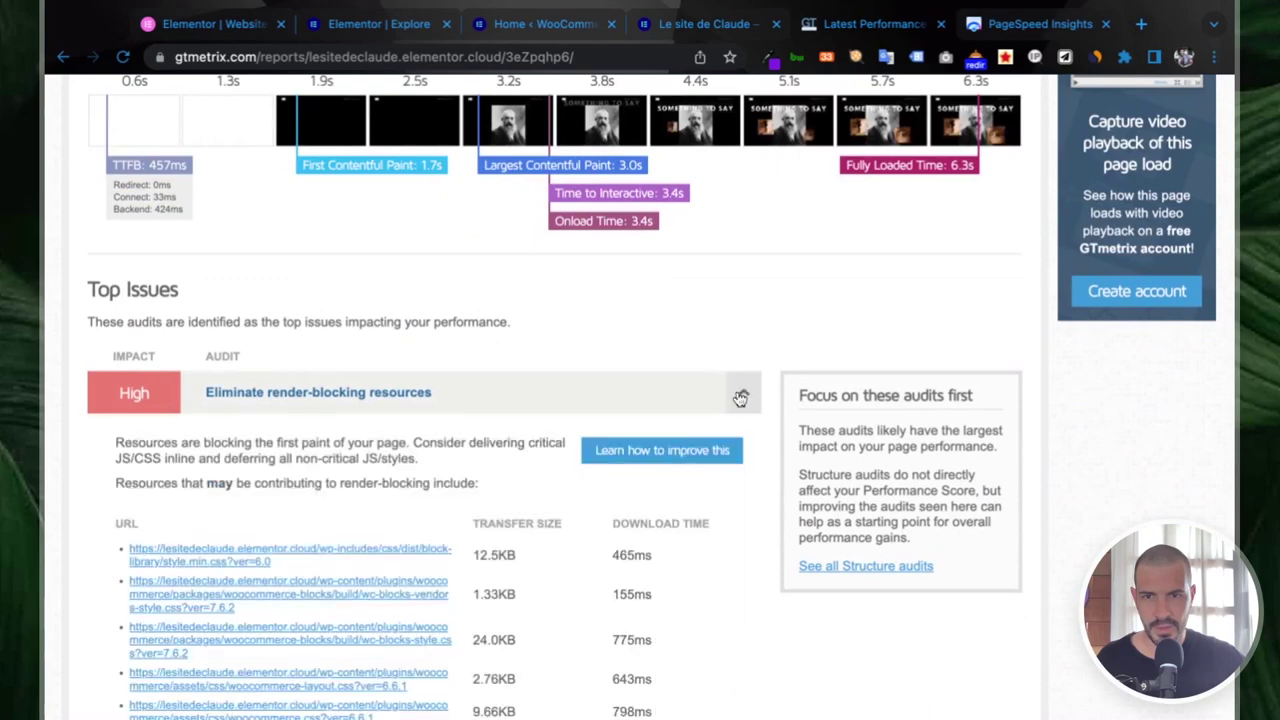
{"action": "scroll", "coordinate": [594, 441], "scroll_direction": "down", "scroll_amount": 1}
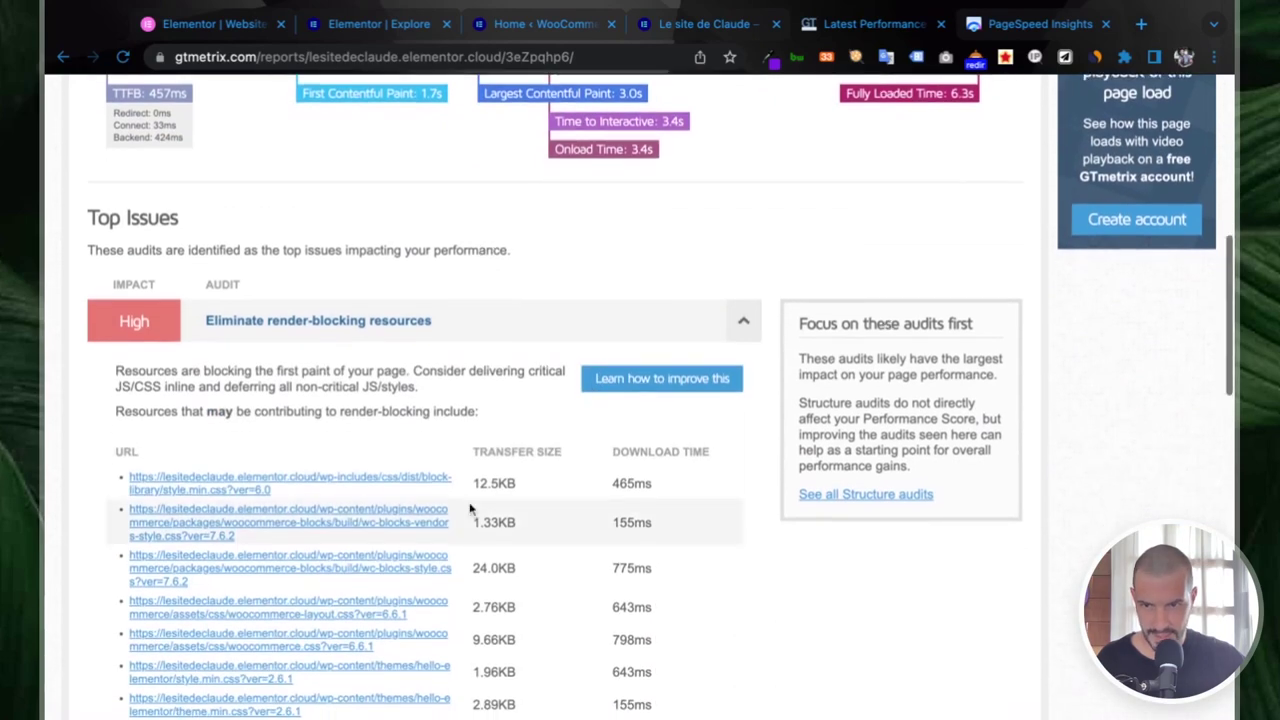
{"action": "scroll", "coordinate": [471, 509], "scroll_direction": "down", "scroll_amount": 1}
{"action": "scroll", "coordinate": [470, 509], "scroll_direction": "down", "scroll_amount": 6}
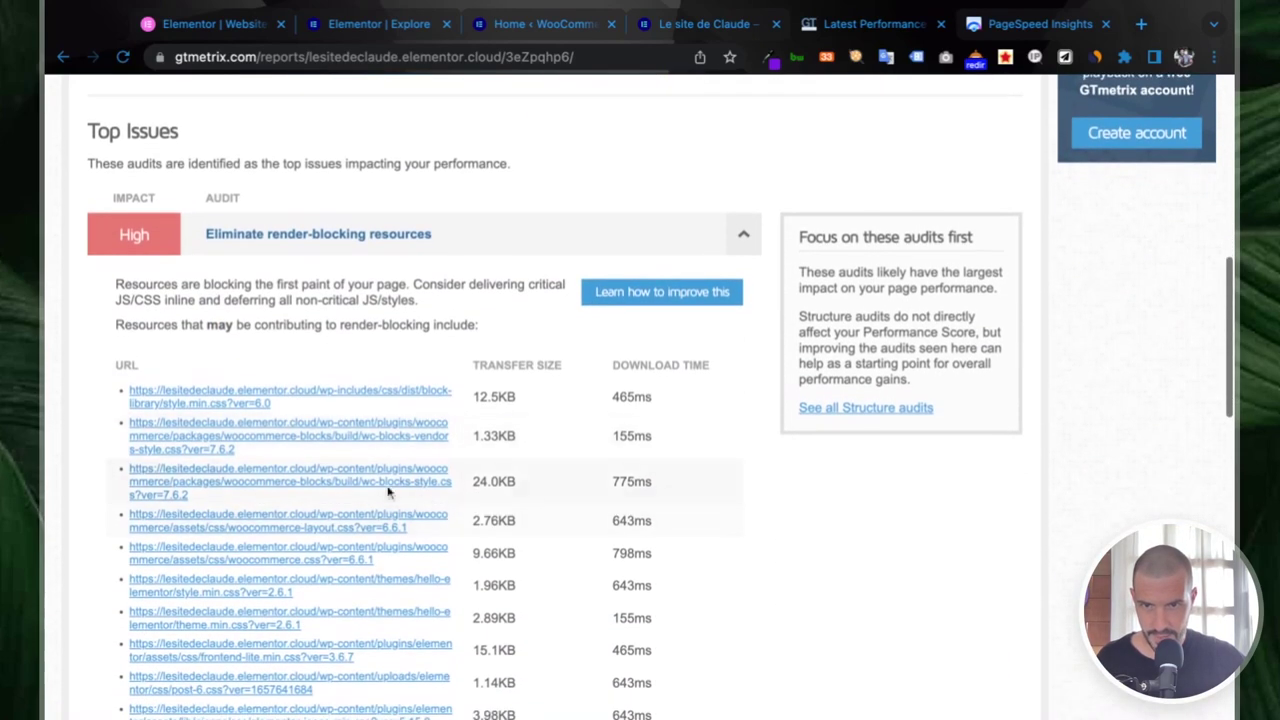
{"action": "scroll", "coordinate": [353, 482], "scroll_direction": "down", "scroll_amount": 1}
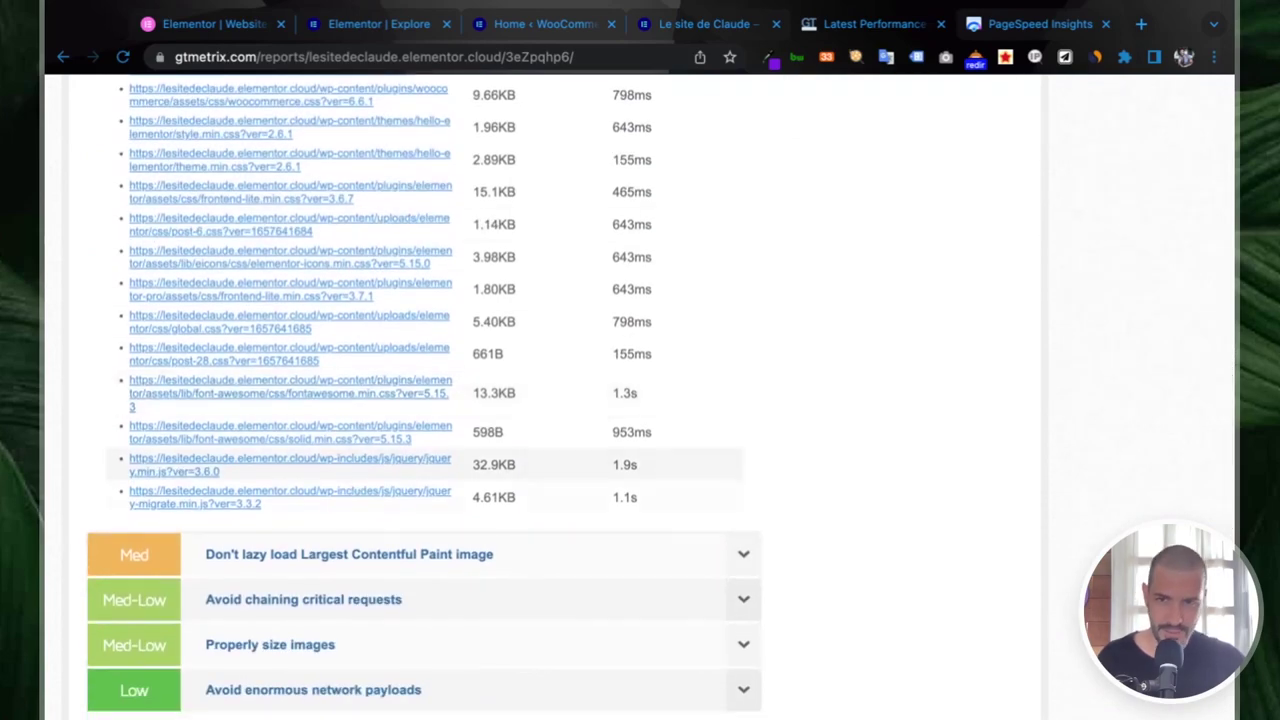
{"action": "scroll", "coordinate": [366, 487], "scroll_direction": "down", "scroll_amount": 2}
{"action": "scroll", "coordinate": [366, 487], "scroll_direction": "down", "scroll_amount": 5}
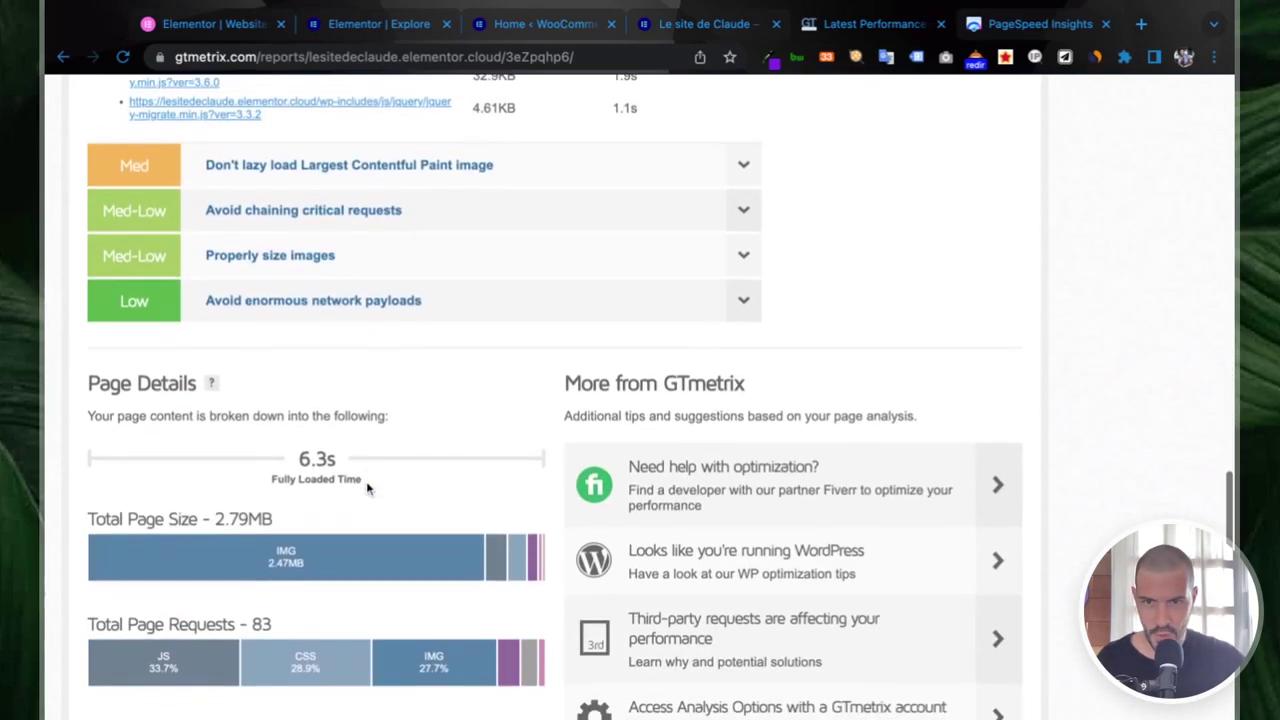
{"action": "scroll", "coordinate": [560, 400], "scroll_direction": "down", "scroll_amount": 1}
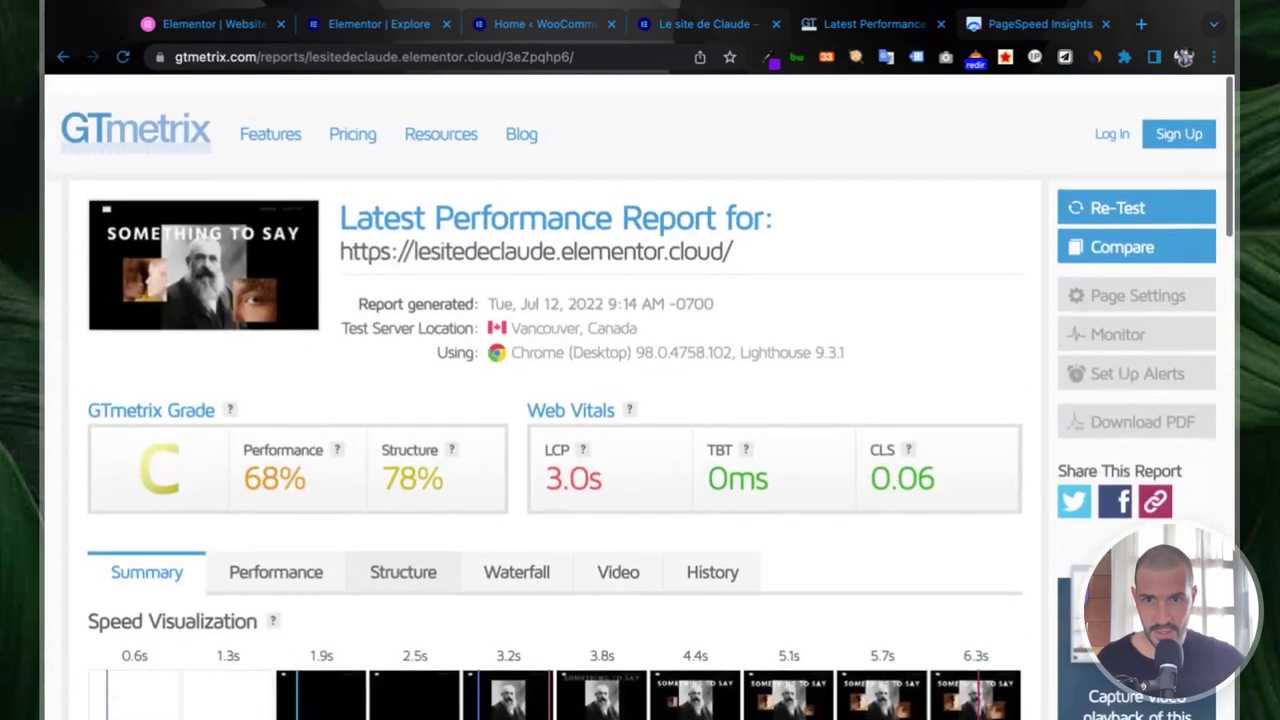
- Show GTmetrix's detailed performance metrics, including FCP 1.7s, LCP 3.0s and TTI 3.4s
{"action": "left_click", "coordinate": [282, 553]}
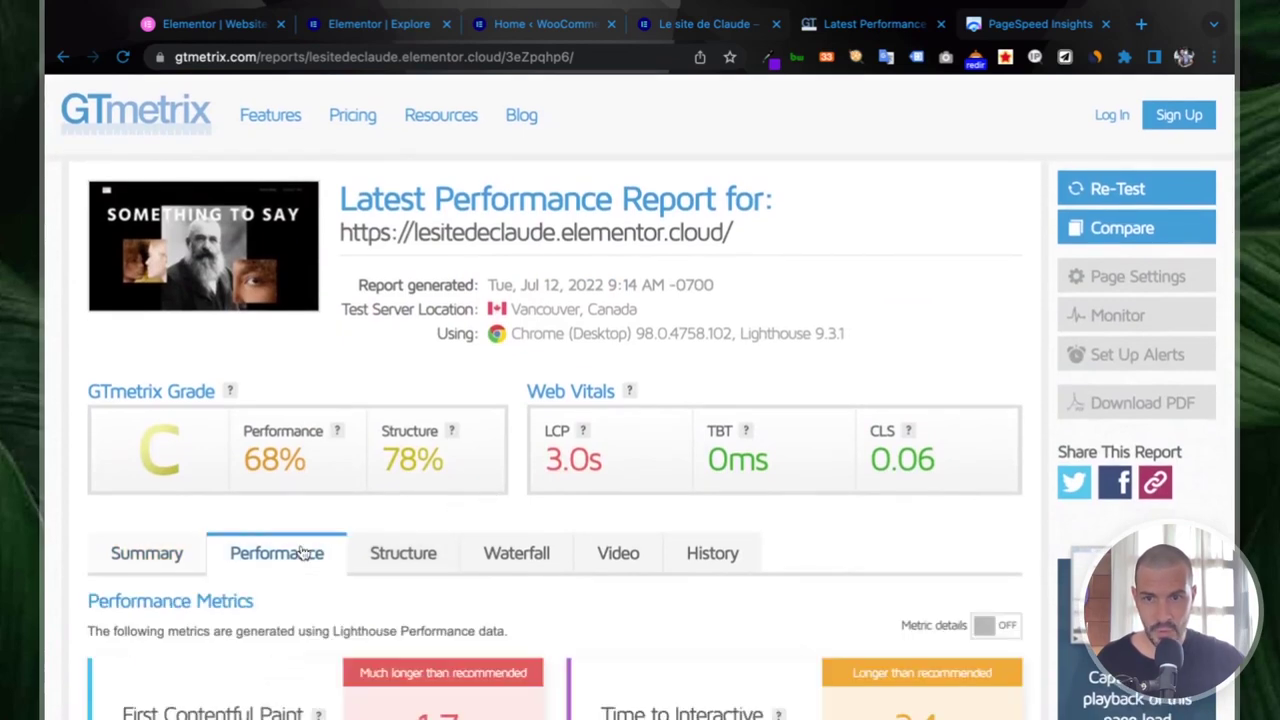
{"action": "scroll", "coordinate": [598, 308], "scroll_direction": "down", "scroll_amount": 3}
{"action": "scroll", "coordinate": [560, 412], "scroll_direction": "down", "scroll_amount": 4}
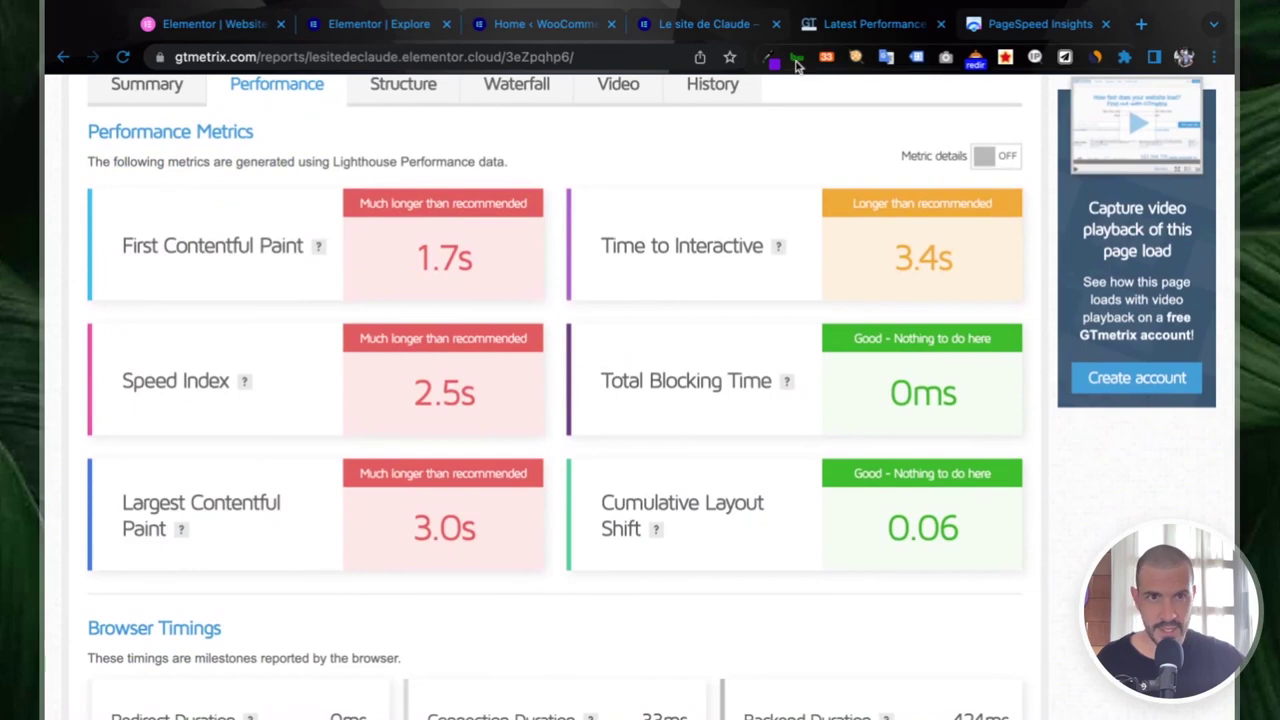
{"action": "scroll", "coordinate": [314, 443], "scroll_direction": "up", "scroll_amount": 7}
{"action": "left_click", "coordinate": [1036, 23]}
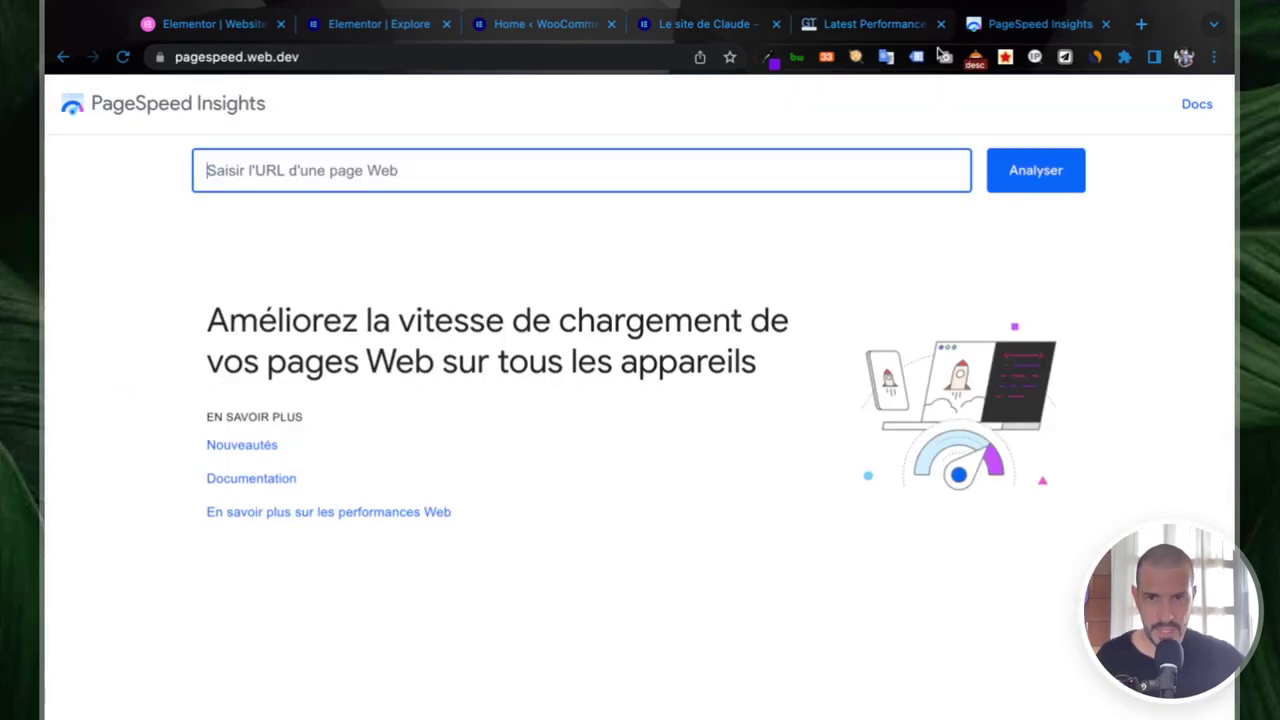
{"action": "left_click", "coordinate": [885, 17]}
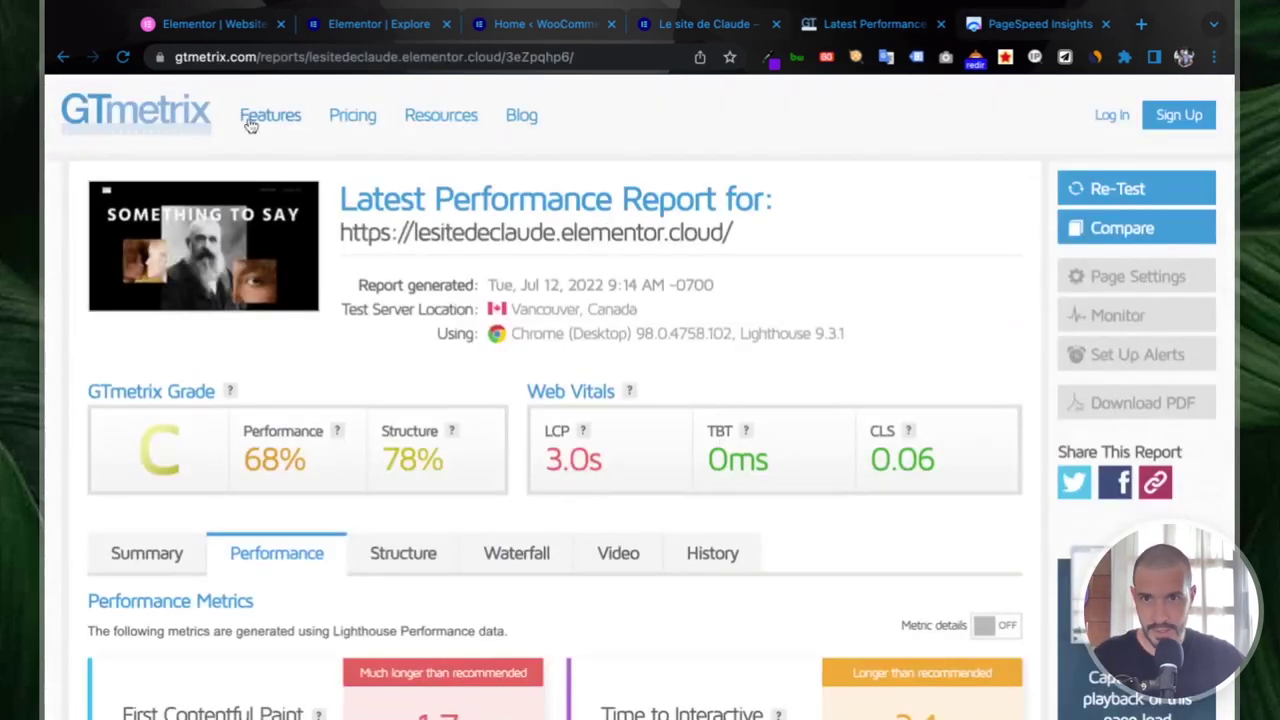
{"action": "triple_click", "coordinate": [768, 238]}
{"action": "key", "text": "ctrl+c"}
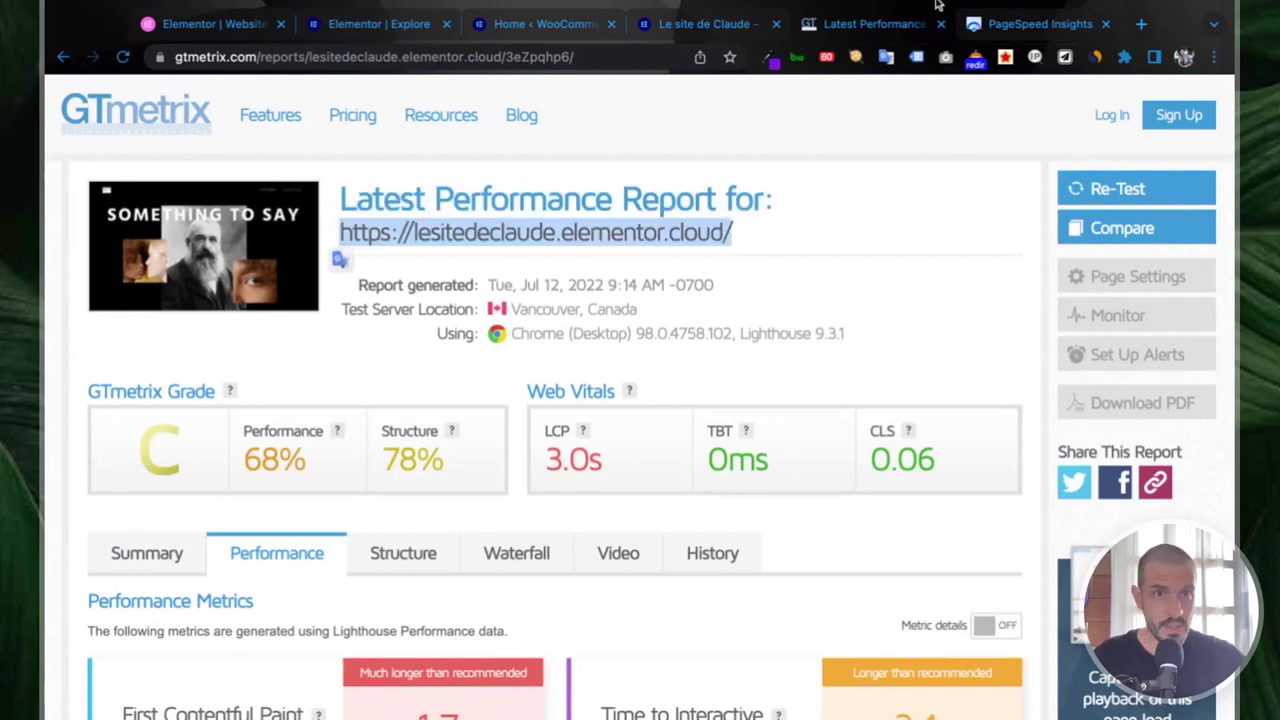
{"action": "left_click", "coordinate": [1022, 16]}
{"action": "key", "text": "ctrl+v"}
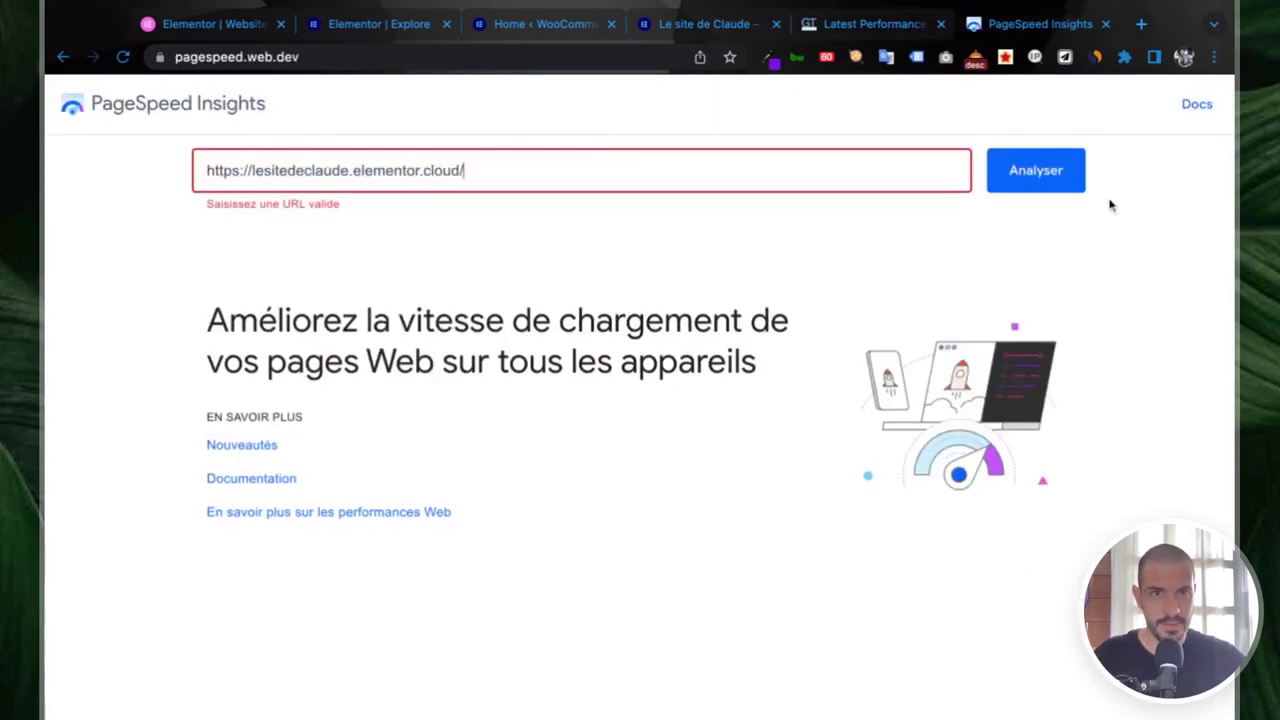
{"action": "left_click", "coordinate": [1029, 171]}
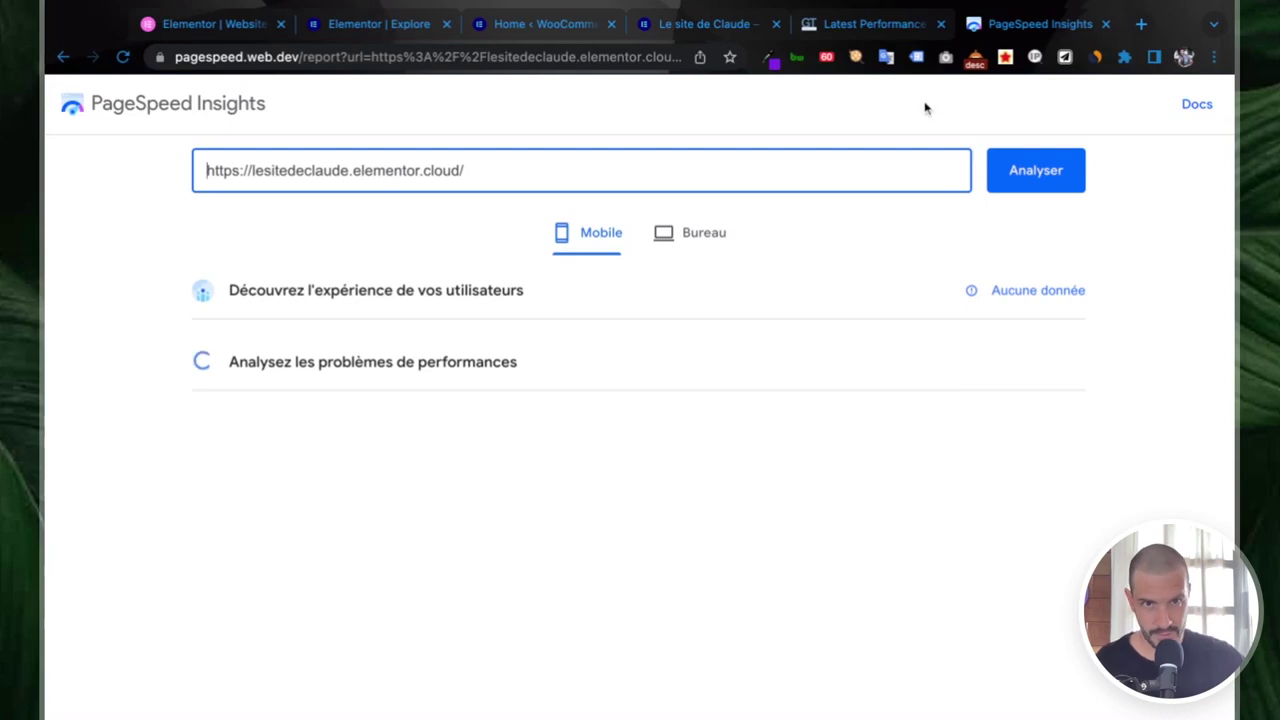
- Compare against GTmetrix, then review the PageSpeed Insights mobile report scoring 71
{"action": "left_click", "coordinate": [855, 24]}
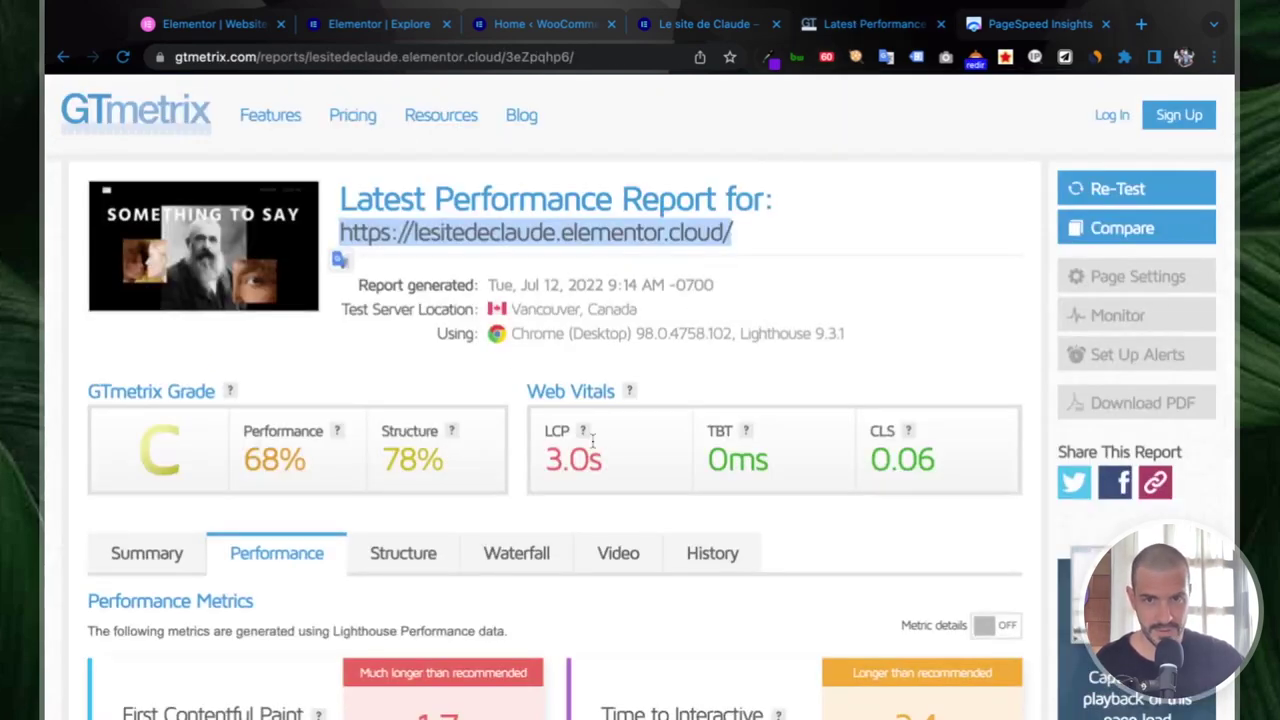
{"action": "scroll", "coordinate": [603, 437], "scroll_direction": "down", "scroll_amount": 1}
{"action": "left_click", "coordinate": [1000, 22]}
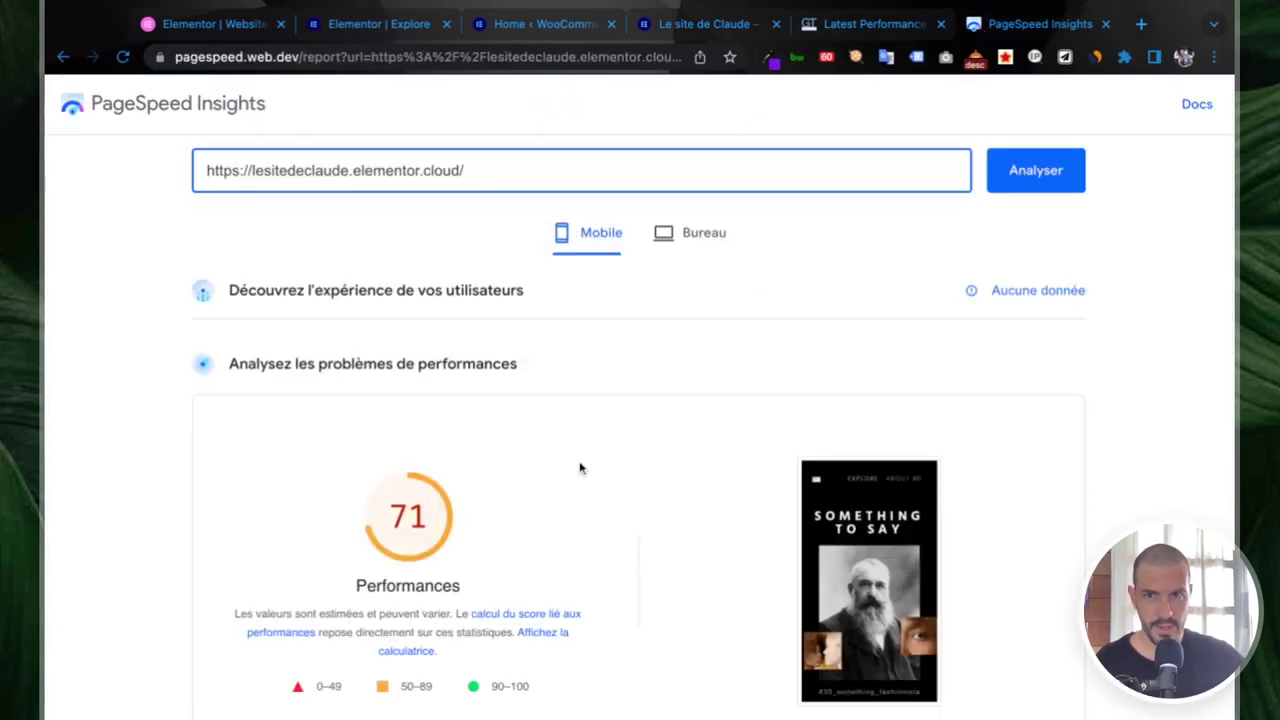
{"action": "scroll", "coordinate": [580, 466], "scroll_direction": "down", "scroll_amount": 4}
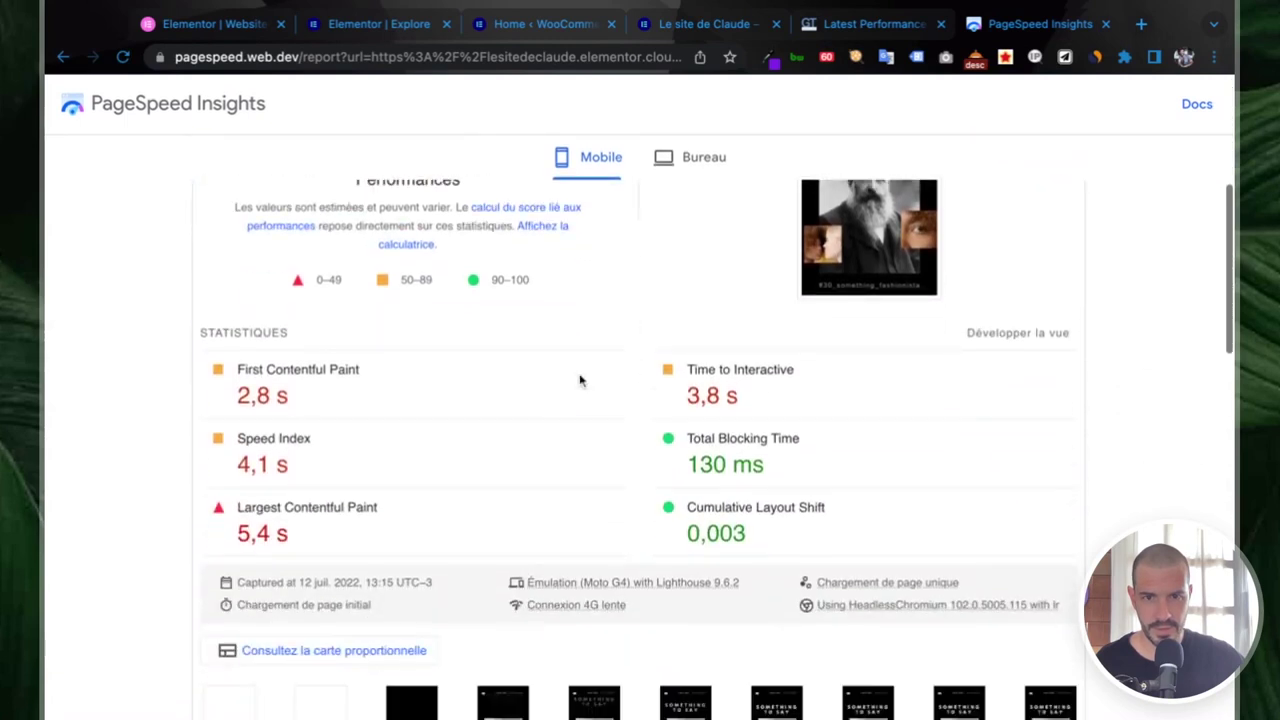
{"action": "scroll", "coordinate": [668, 393], "scroll_direction": "down", "scroll_amount": 2}
{"action": "scroll", "coordinate": [668, 393], "scroll_direction": "down", "scroll_amount": 5}
{"action": "scroll", "coordinate": [583, 417], "scroll_direction": "up", "scroll_amount": 1}
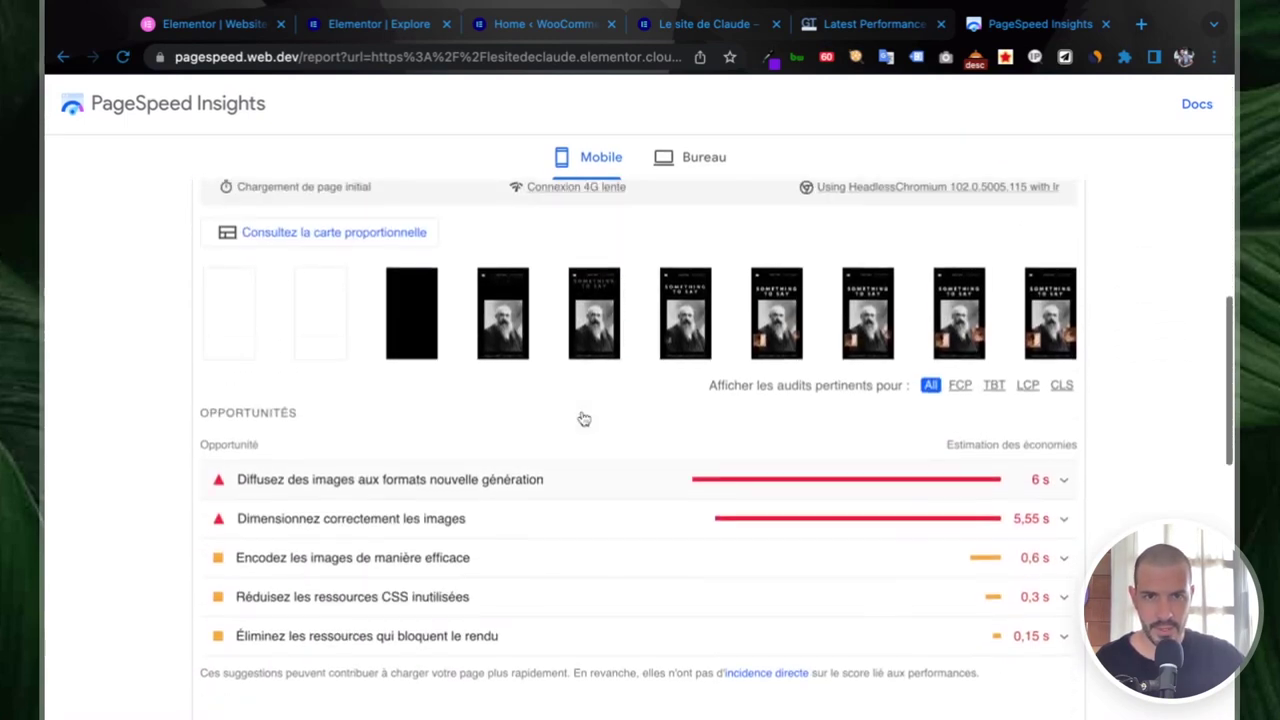
- View the desktop (Bureau) results, then return to the mobile report
{"action": "left_click", "coordinate": [700, 157]}
{"action": "scroll", "coordinate": [617, 350], "scroll_direction": "up", "scroll_amount": 5}
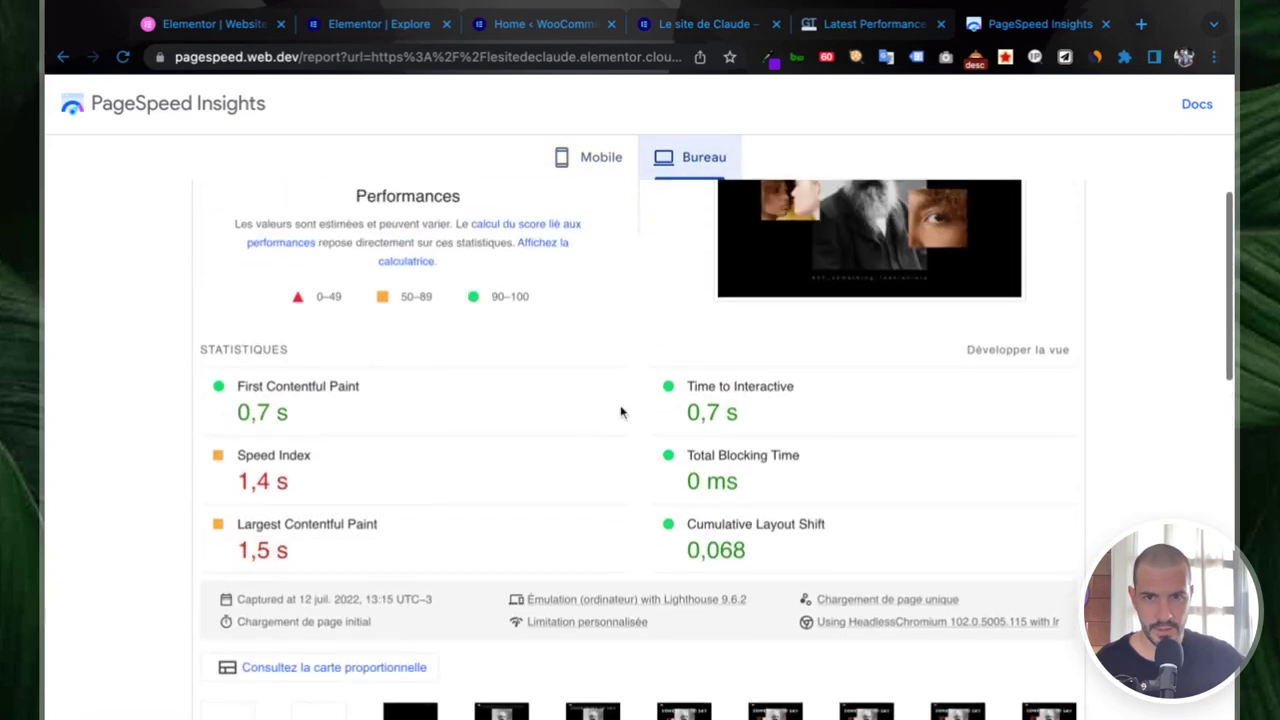
{"action": "scroll", "coordinate": [620, 412], "scroll_direction": "up", "scroll_amount": 3}
{"action": "left_click", "coordinate": [592, 160]}
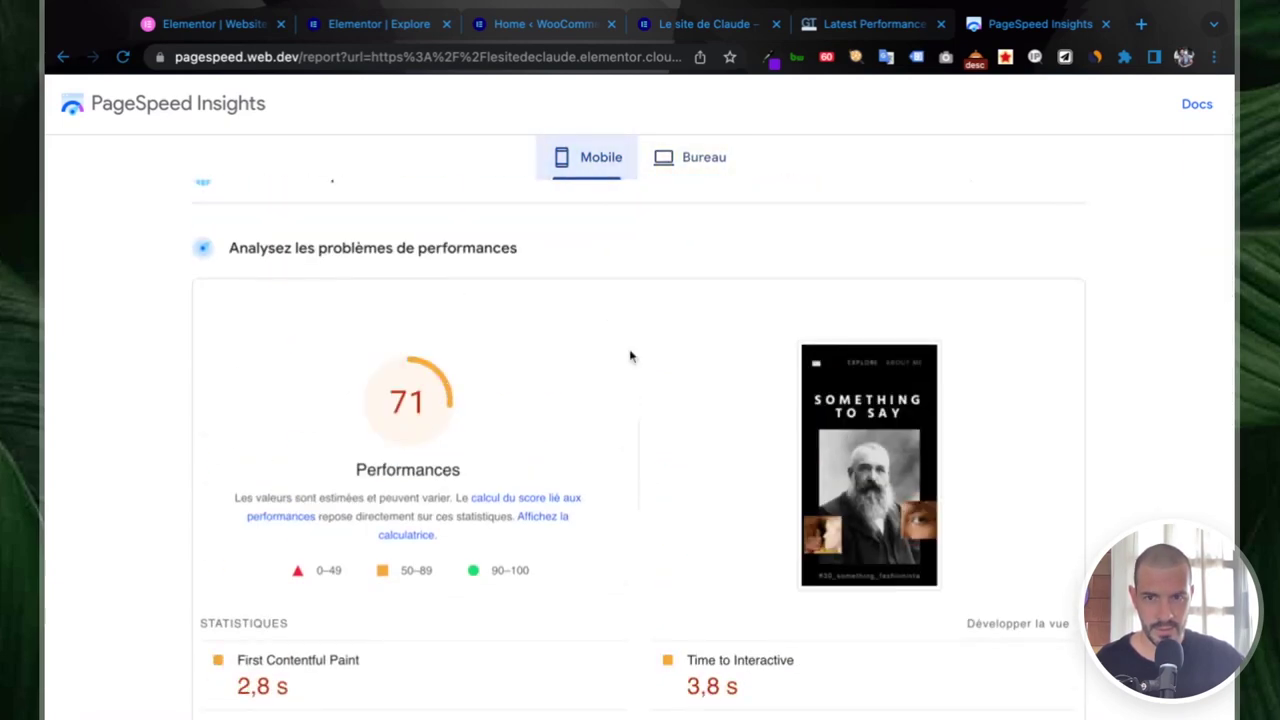
{"action": "scroll", "coordinate": [630, 356], "scroll_direction": "down", "scroll_amount": 3}
{"action": "scroll", "coordinate": [389, 391], "scroll_direction": "down", "scroll_amount": 2}
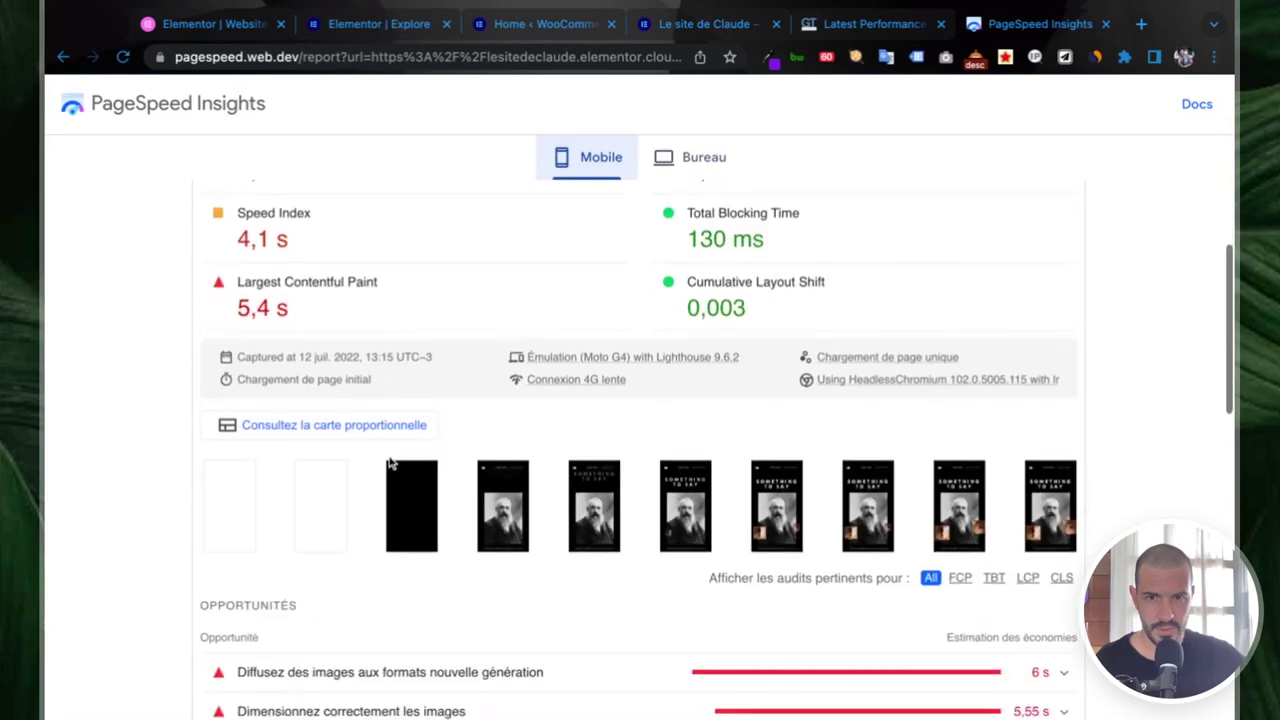
{"action": "scroll", "coordinate": [390, 440], "scroll_direction": "down", "scroll_amount": 3}
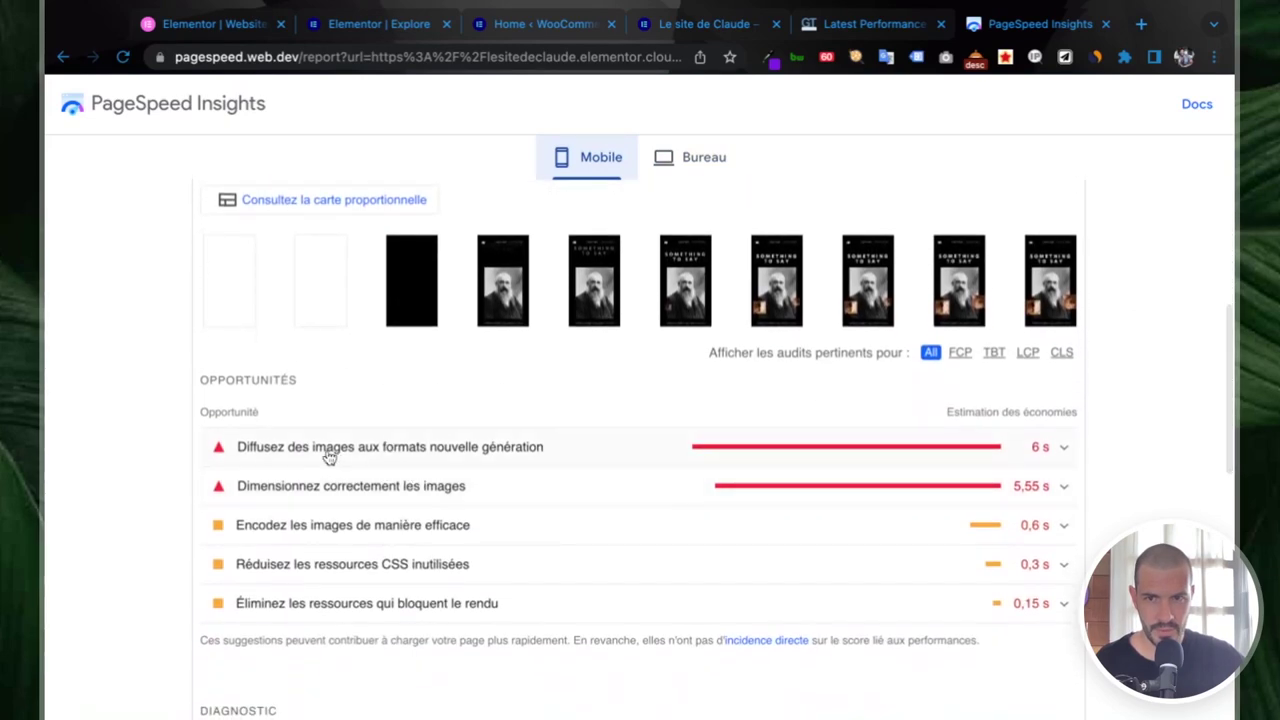
- Inspect and collapse the next-generation image formats opportunity, then browse the rest of the report
{"action": "left_click", "coordinate": [495, 455]}
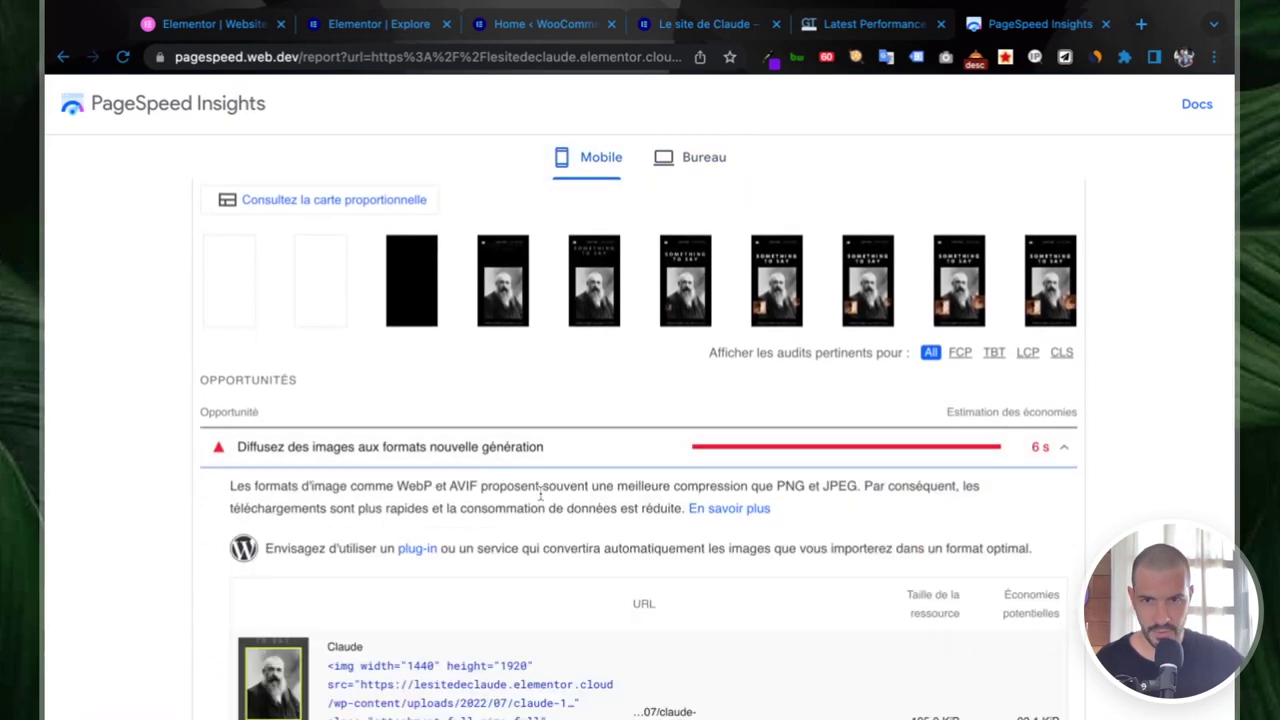
{"action": "scroll", "coordinate": [520, 470], "scroll_direction": "down", "scroll_amount": 3}
{"action": "scroll", "coordinate": [541, 498], "scroll_direction": "down", "scroll_amount": 3}
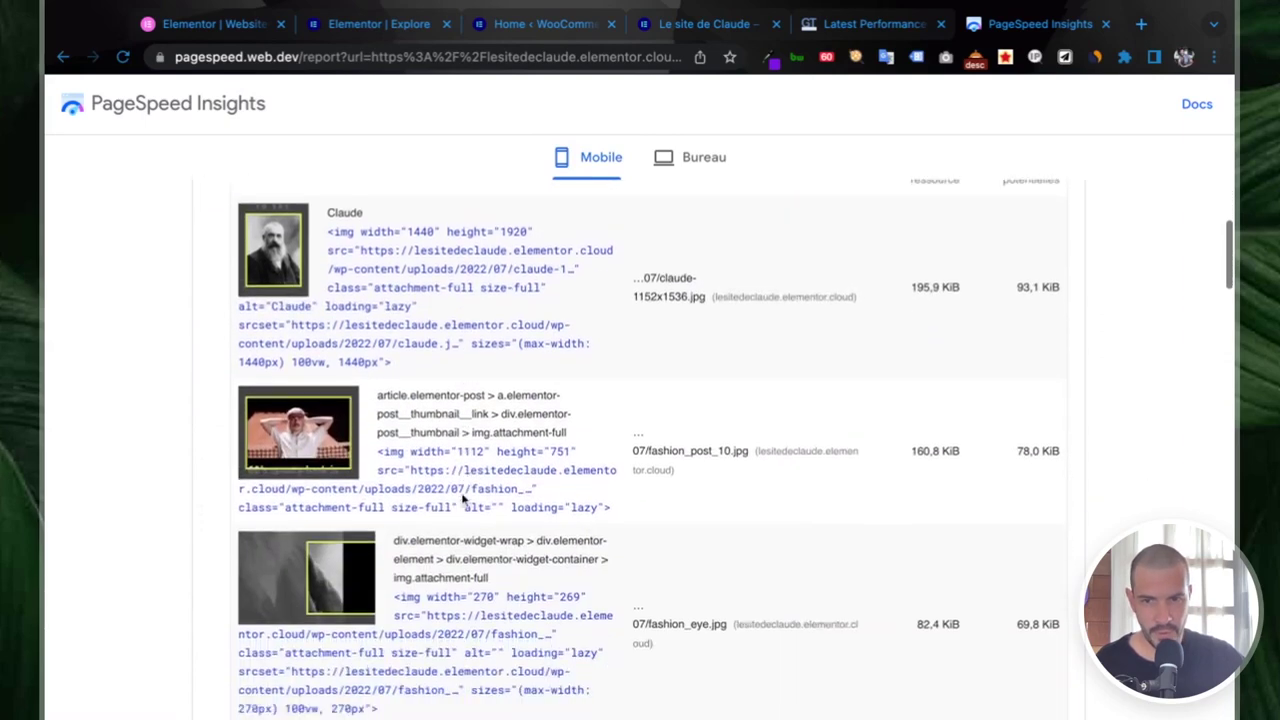
{"action": "scroll", "coordinate": [445, 418], "scroll_direction": "up", "scroll_amount": 2}
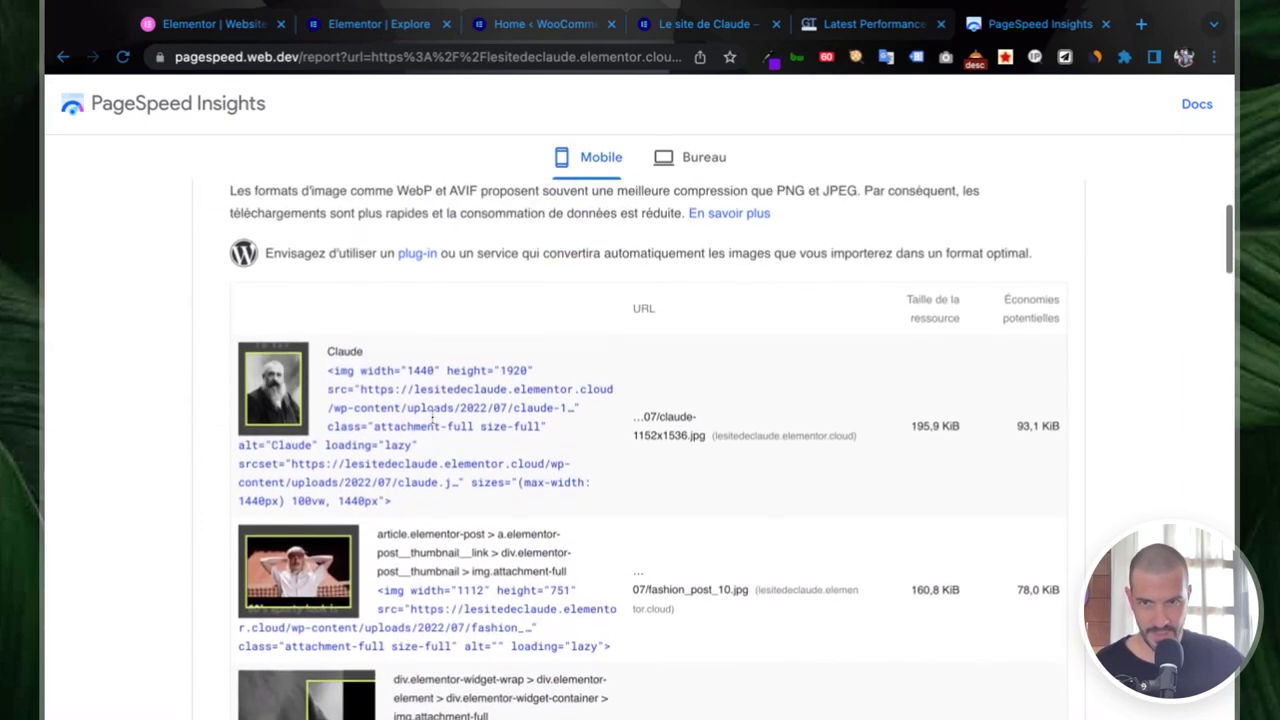
{"action": "scroll", "coordinate": [483, 408], "scroll_direction": "up", "scroll_amount": 2}
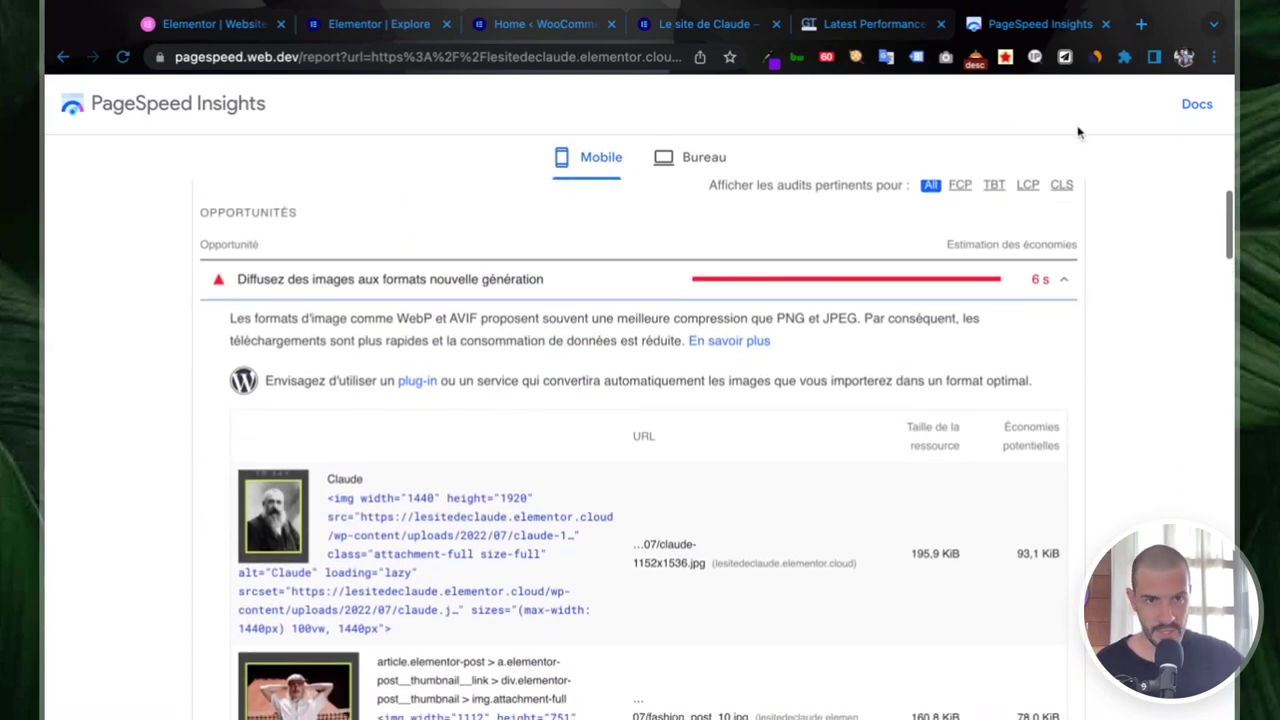
{"action": "left_click", "coordinate": [1052, 282]}
{"action": "scroll", "coordinate": [750, 390], "scroll_direction": "down", "scroll_amount": 1}
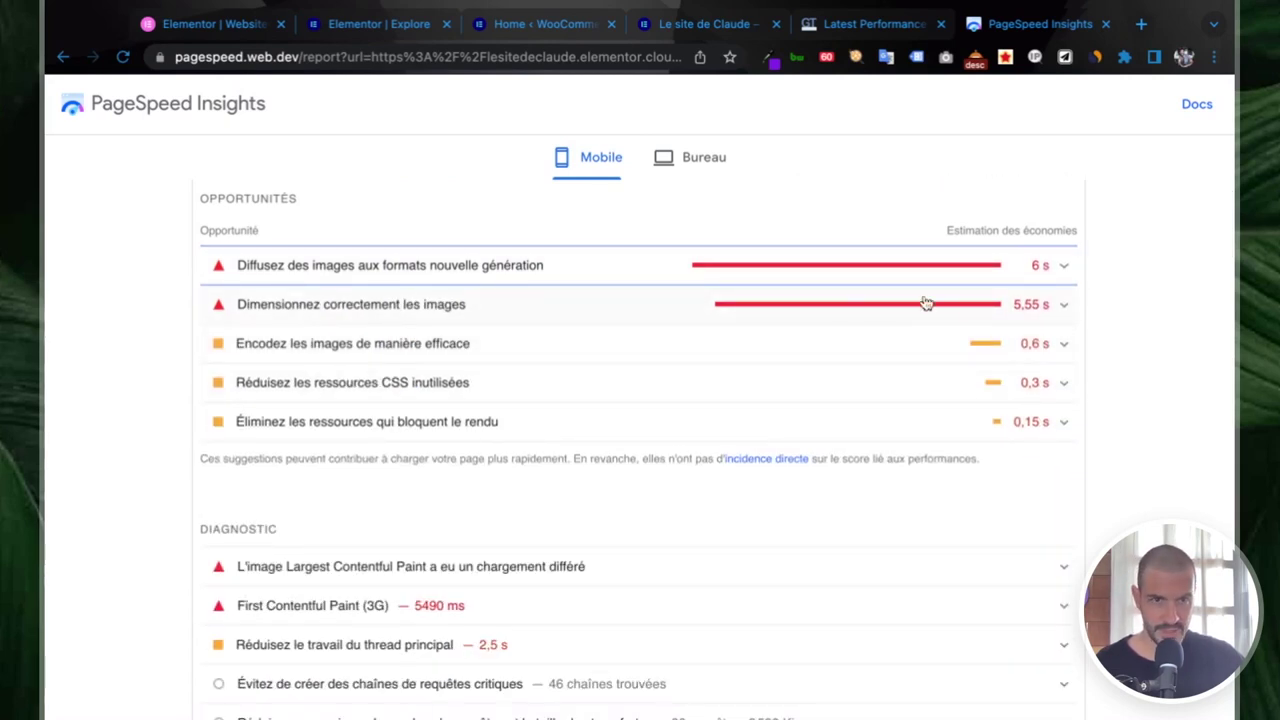
{"action": "scroll", "coordinate": [642, 316], "scroll_direction": "down", "scroll_amount": 3}
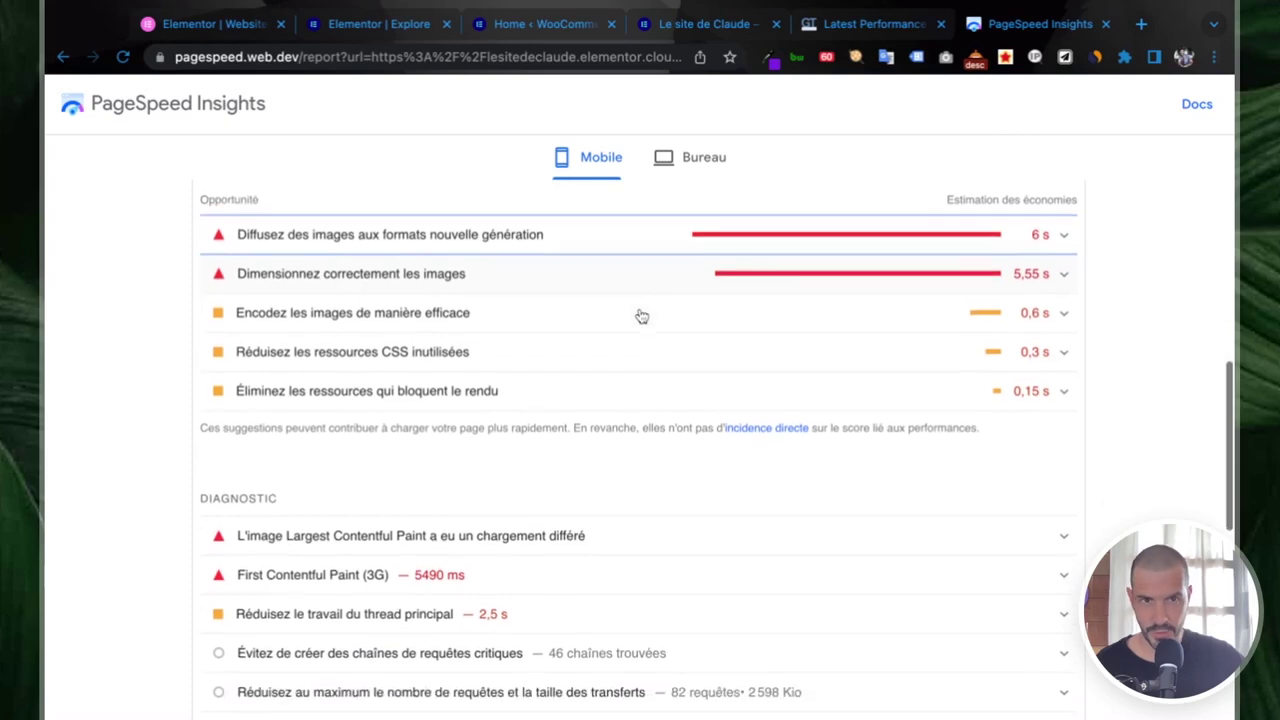
{"action": "scroll", "coordinate": [642, 316], "scroll_direction": "down", "scroll_amount": 5}
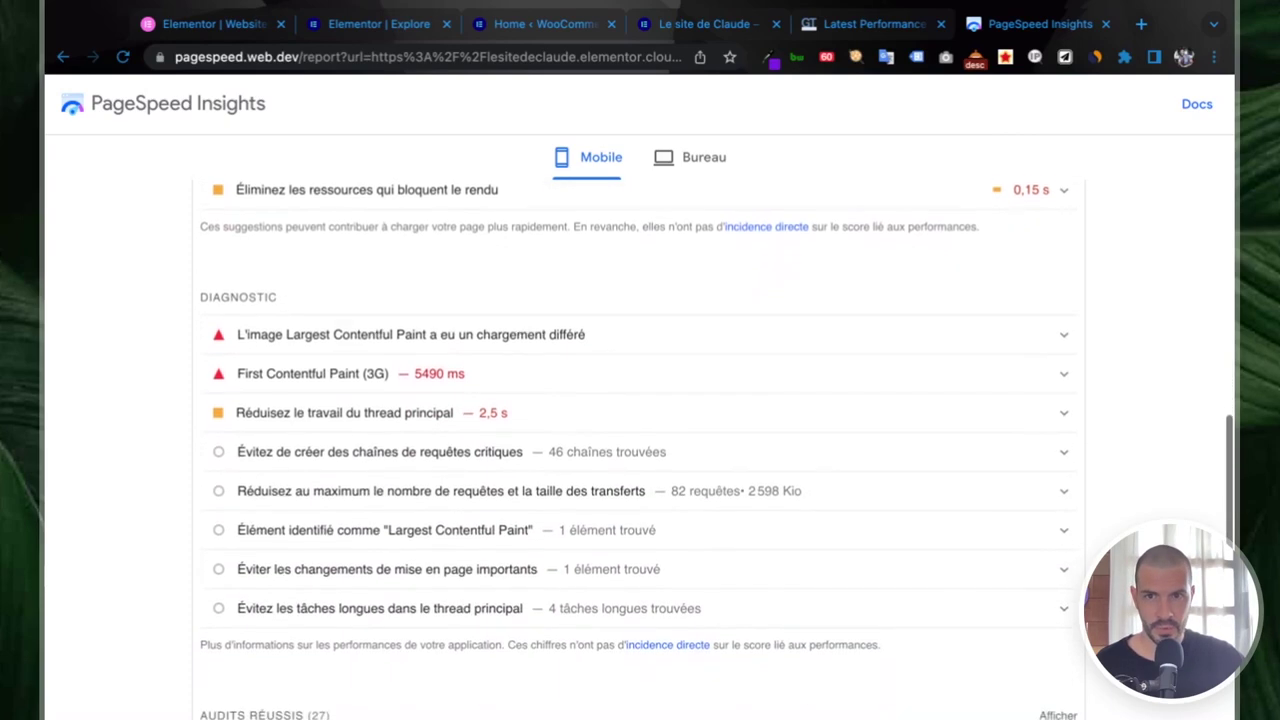
{"action": "scroll", "coordinate": [638, 368], "scroll_direction": "up", "scroll_amount": 15}
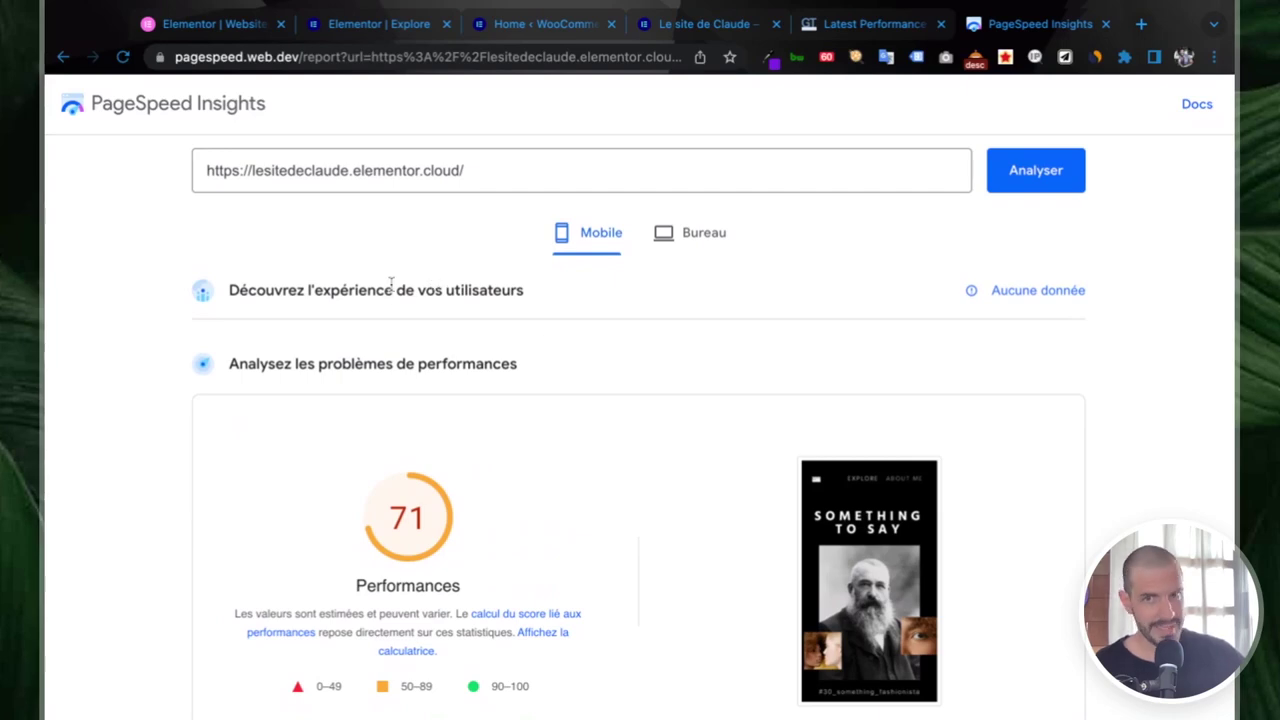
{"action": "scroll", "coordinate": [634, 278], "scroll_direction": "down", "scroll_amount": 10}
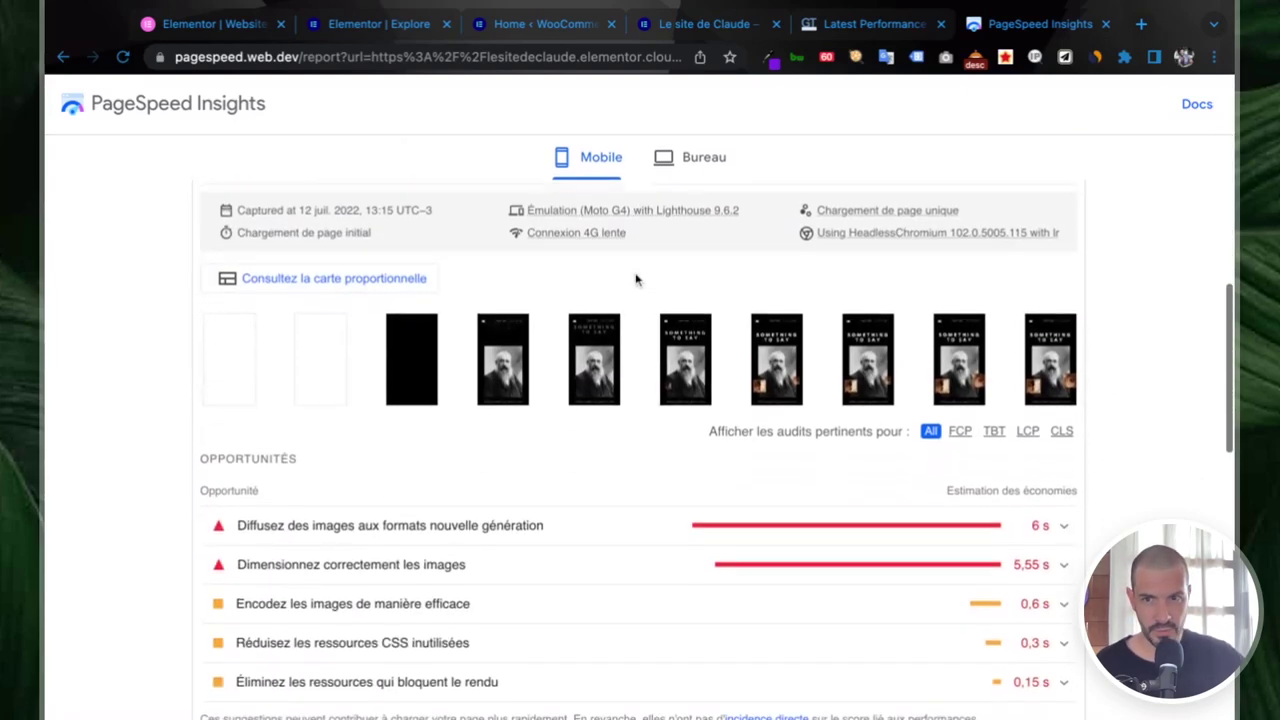
{"action": "scroll", "coordinate": [635, 280], "scroll_direction": "down", "scroll_amount": 2}
{"action": "scroll", "coordinate": [640, 250], "scroll_direction": "up", "scroll_amount": 12}
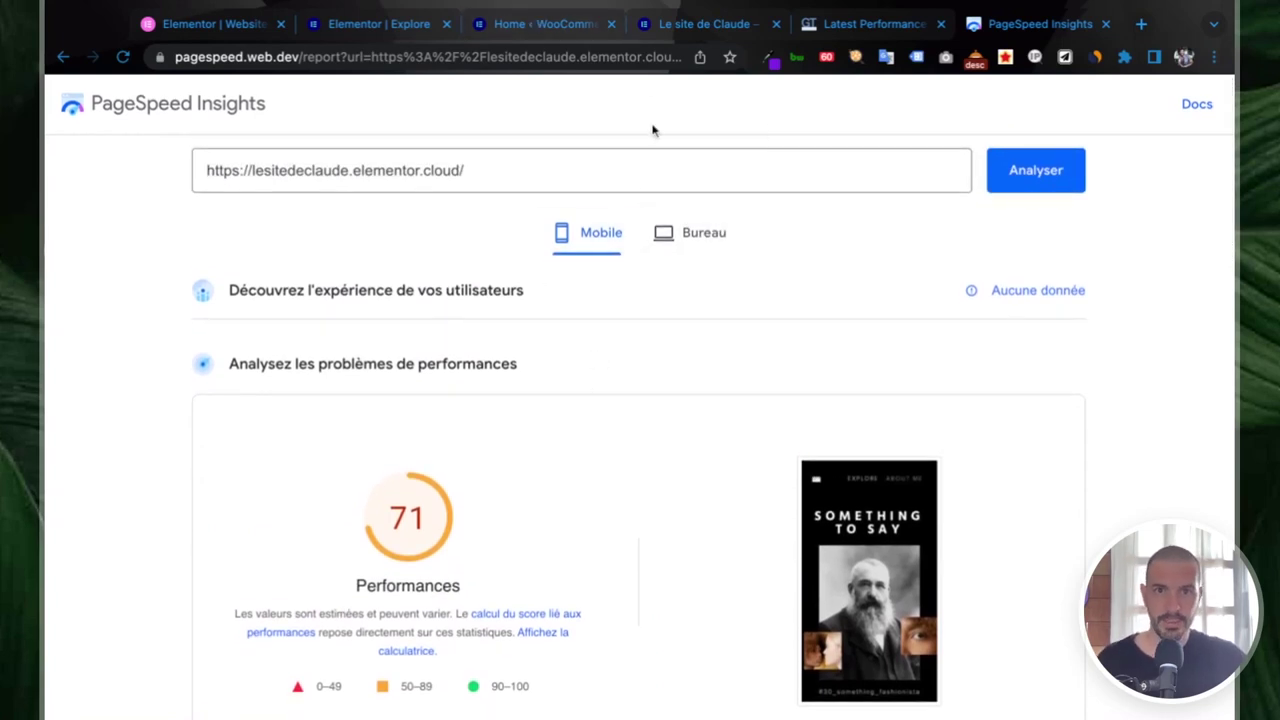
- Look up the live 'Le site de Claude' host with DNSlytics: IP 162.159.138.9, Cloudflare, United States
{"action": "left_click", "coordinate": [679, 31]}
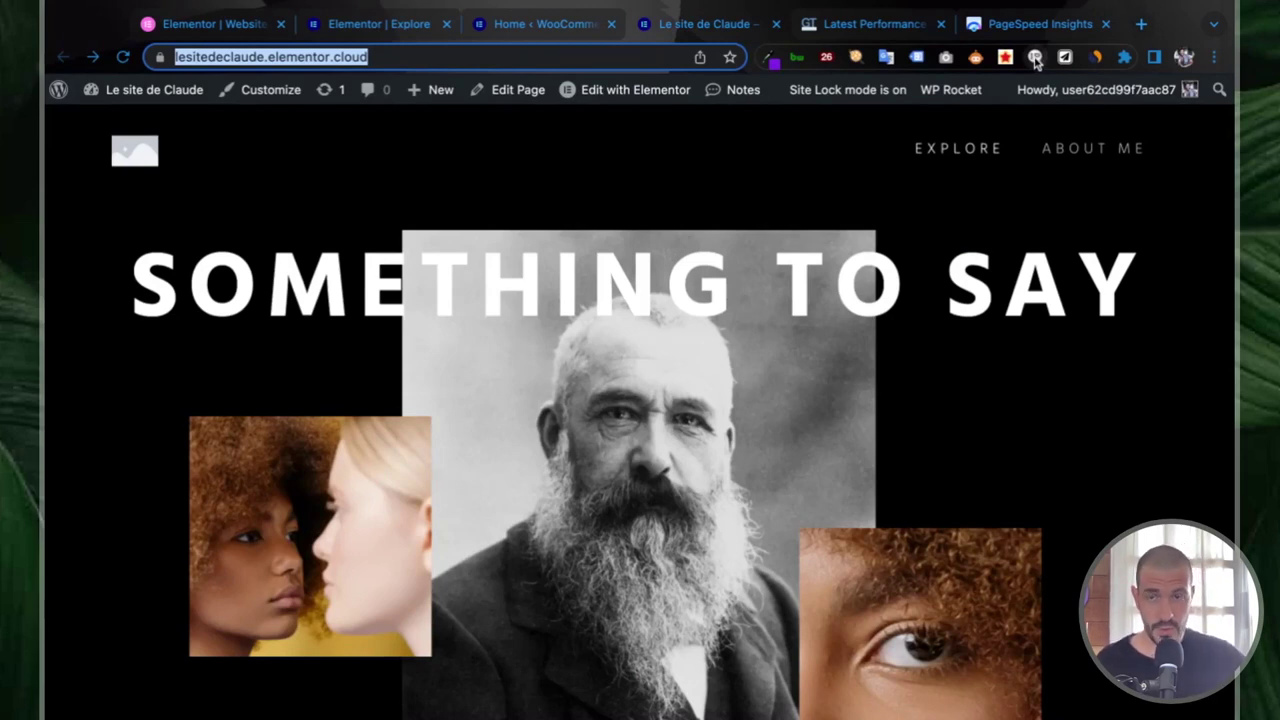
{"action": "left_click", "coordinate": [1035, 58]}
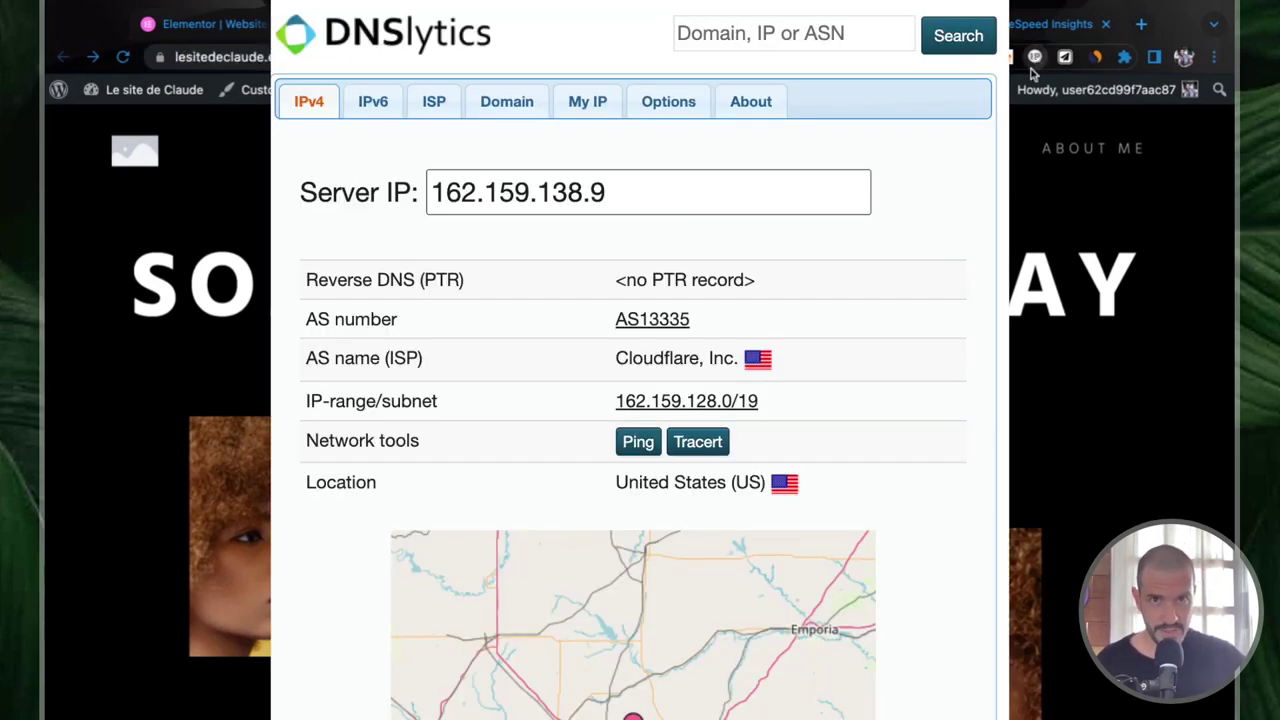